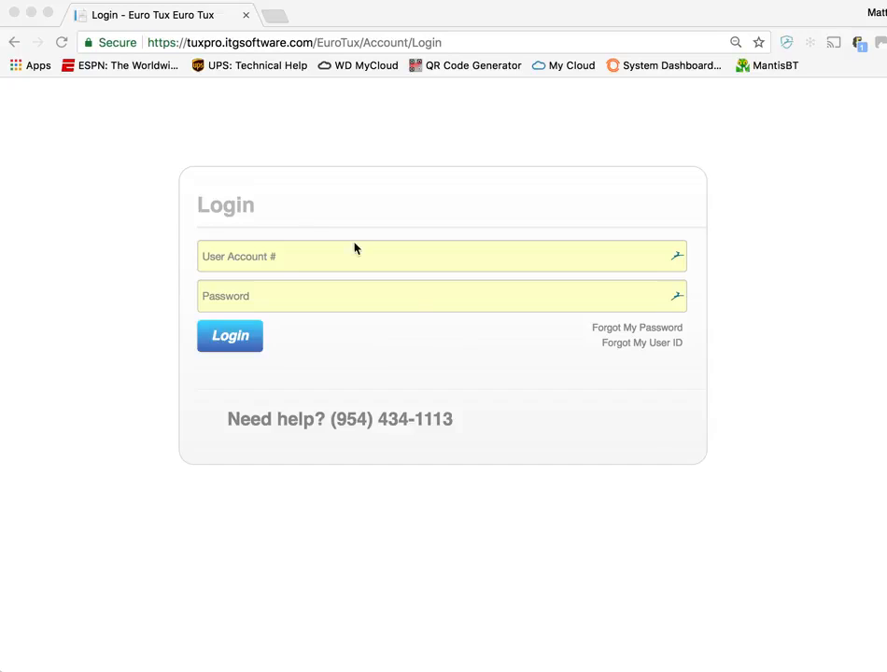
click(233, 47)
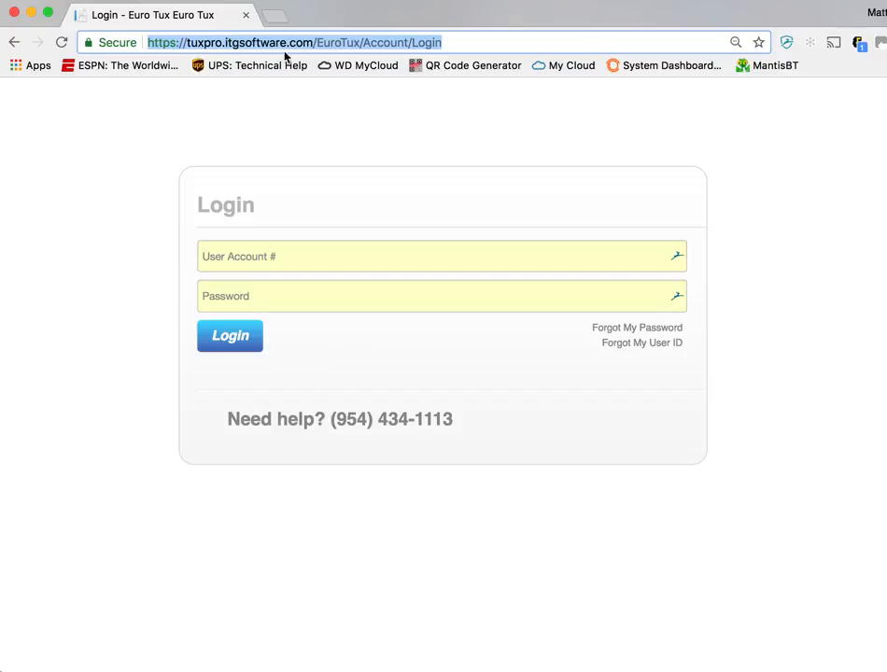
drag(453, 44, 246, 30)
click(420, 44)
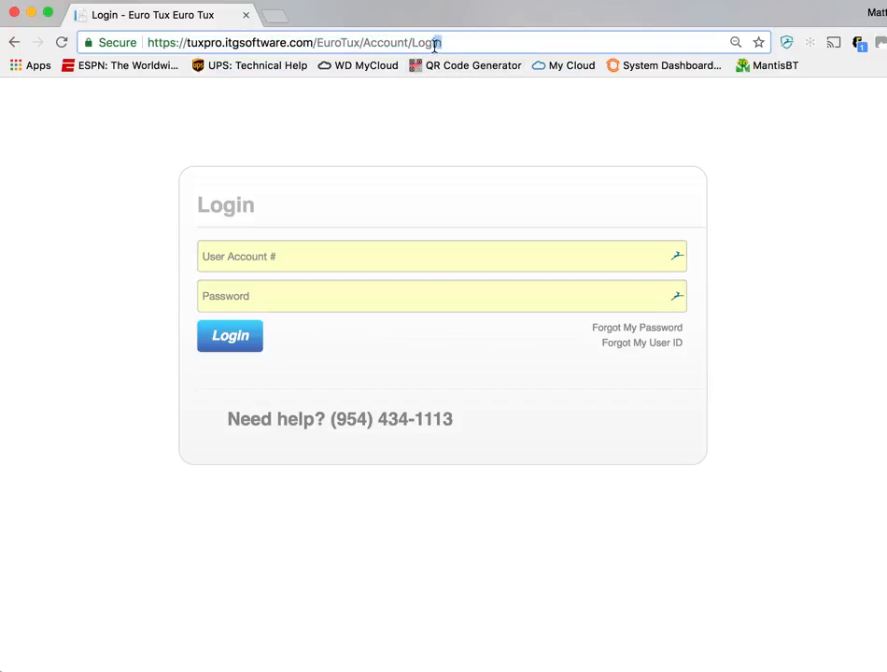
click(412, 166)
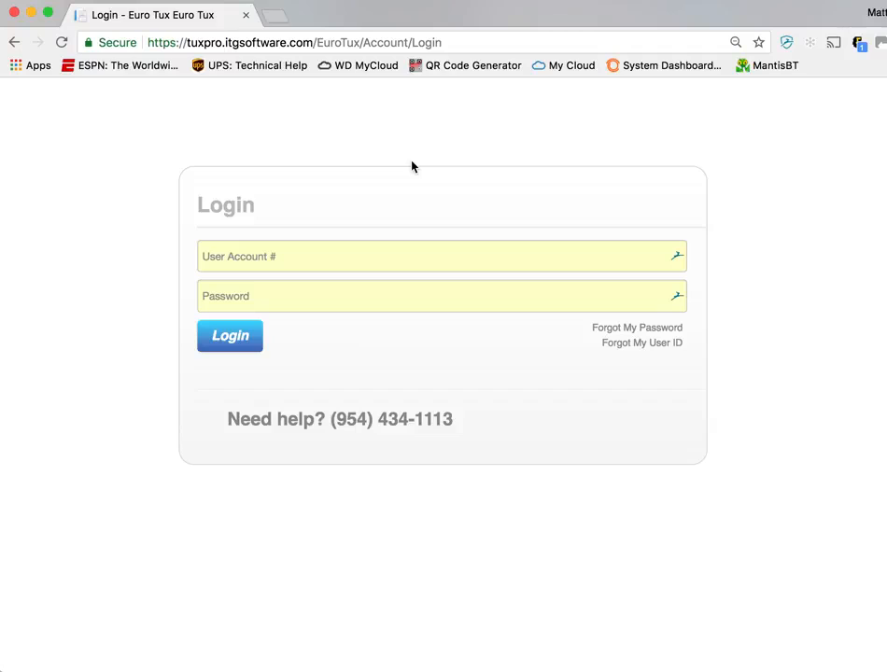
Log in with the user account number and password, and dismiss the offer to save the password
click(308, 263)
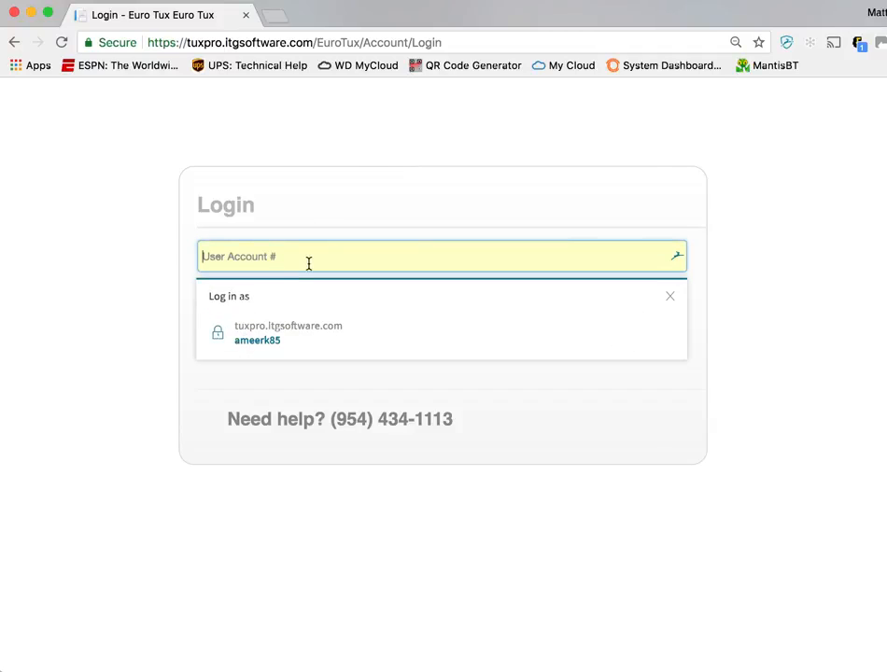
click(669, 297)
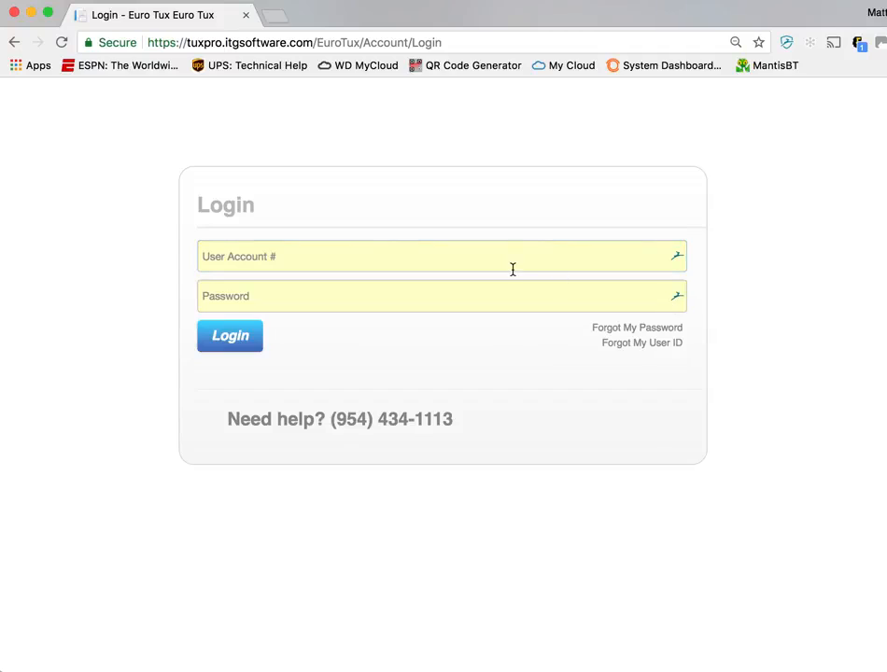
text(tux002)
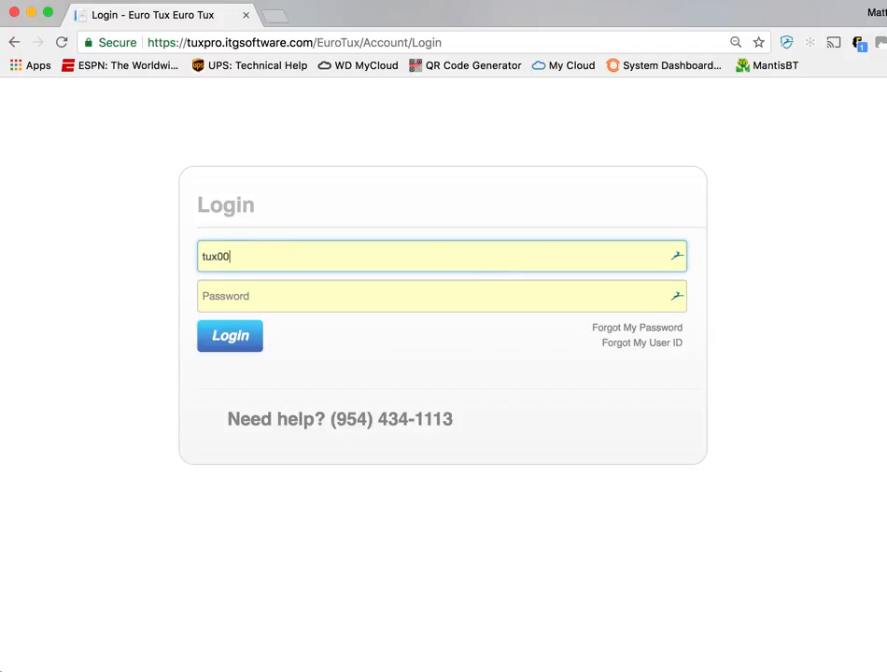
key(BackSpace)
text(1)
key(Tab)
text(••••••)
key(Return)
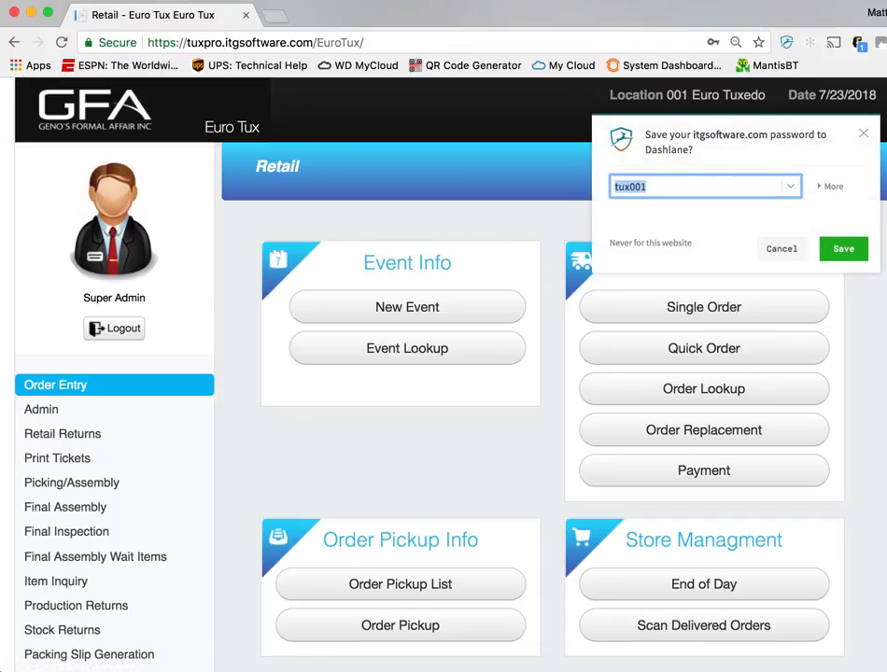
click(863, 134)
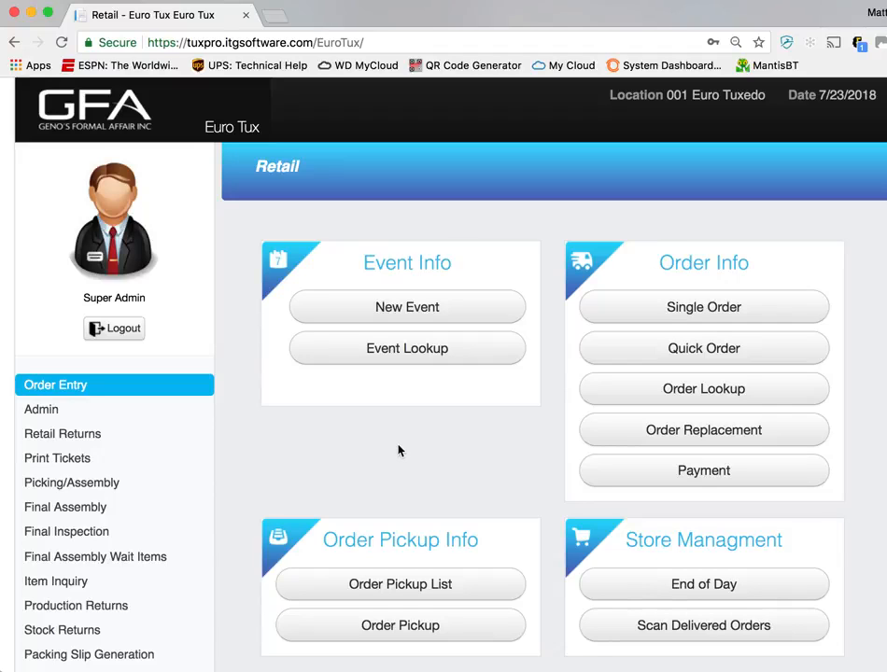
Look over the modules and functions offered on the Retail home page, from Order Entry down to Overbooked Manager
scroll(424, 333, down, 1)
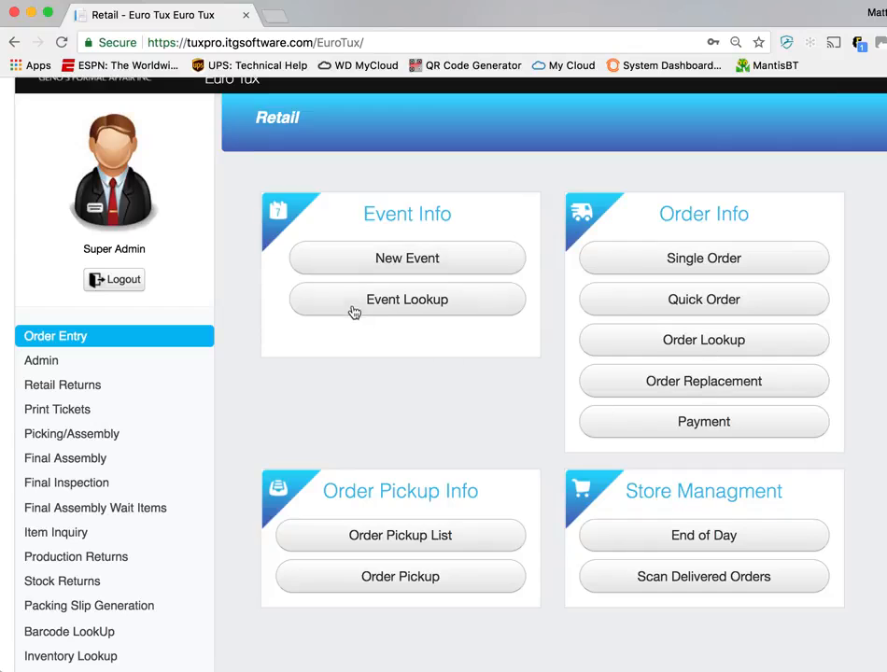
scroll(74, 372, down, 4)
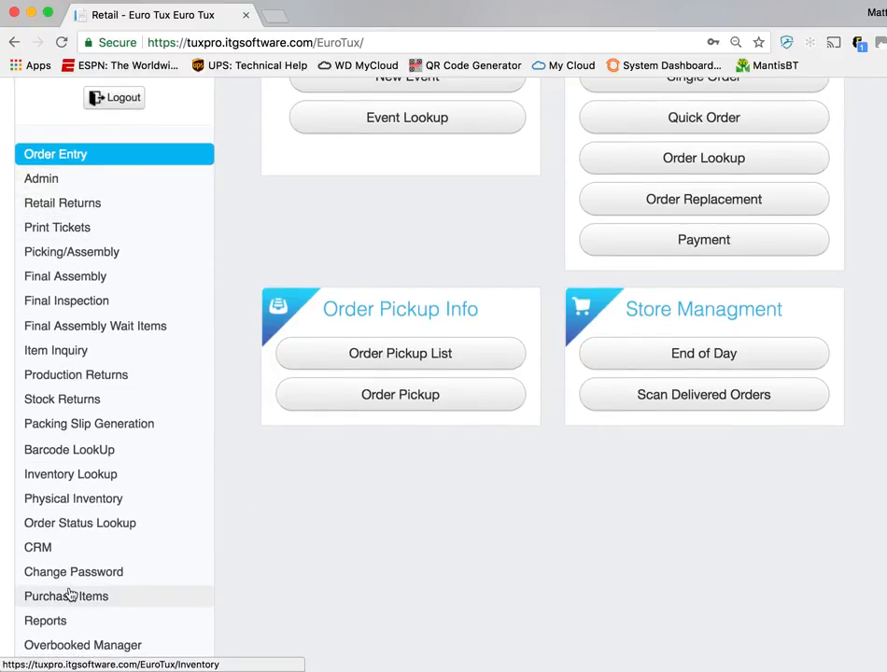
scroll(69, 591, down, 1)
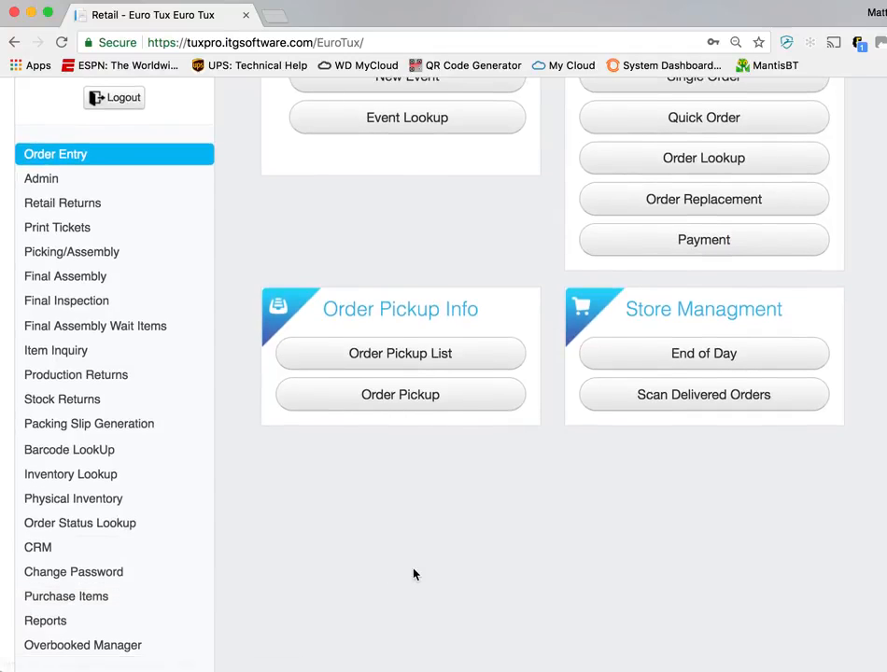
scroll(414, 574, up, 4)
scroll(311, 360, up, 2)
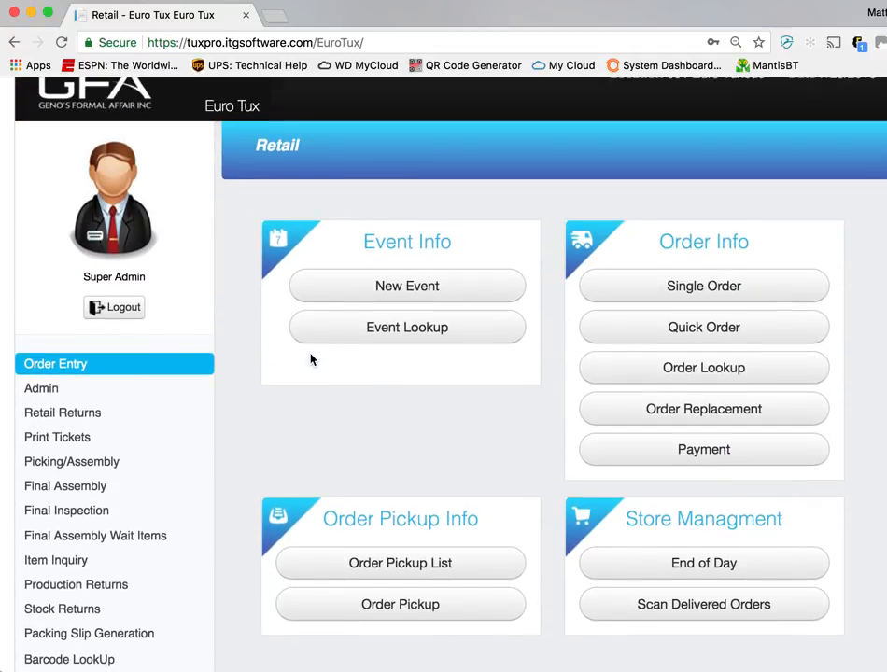
scroll(138, 399, down, 5)
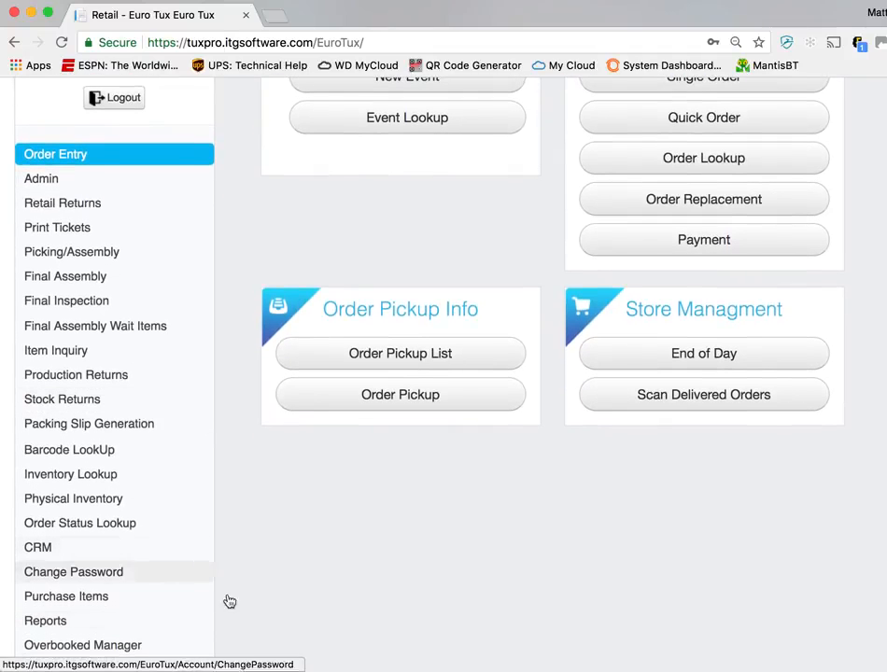
scroll(300, 608, up, 5)
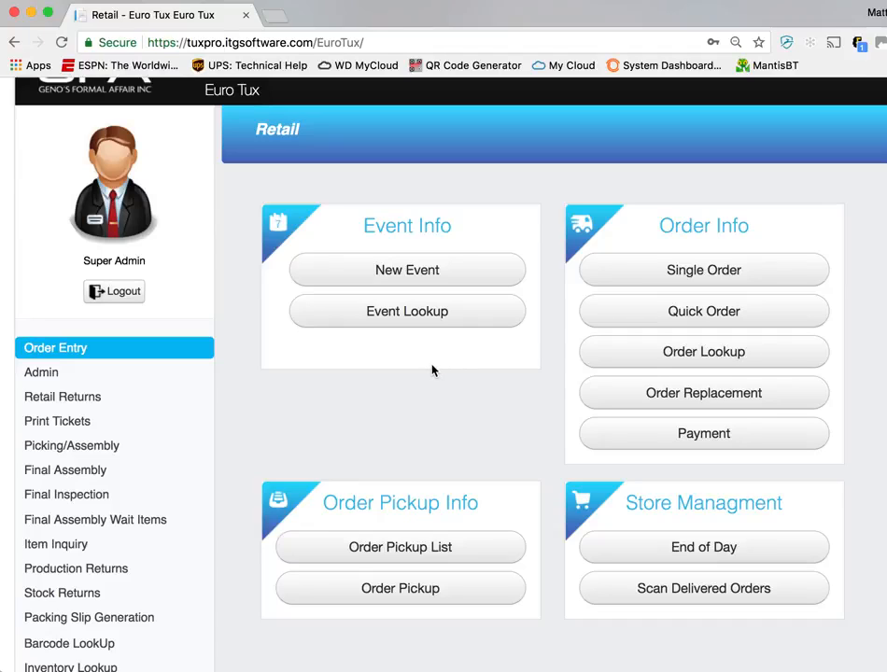
Start a new Prom event and name it ANDERSON COUNTY PROM
click(404, 287)
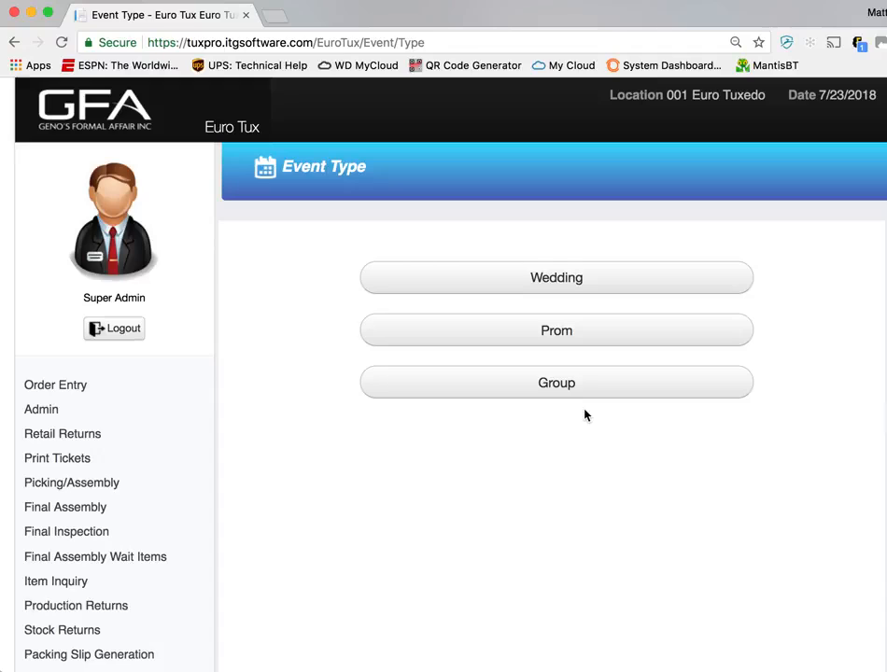
click(579, 333)
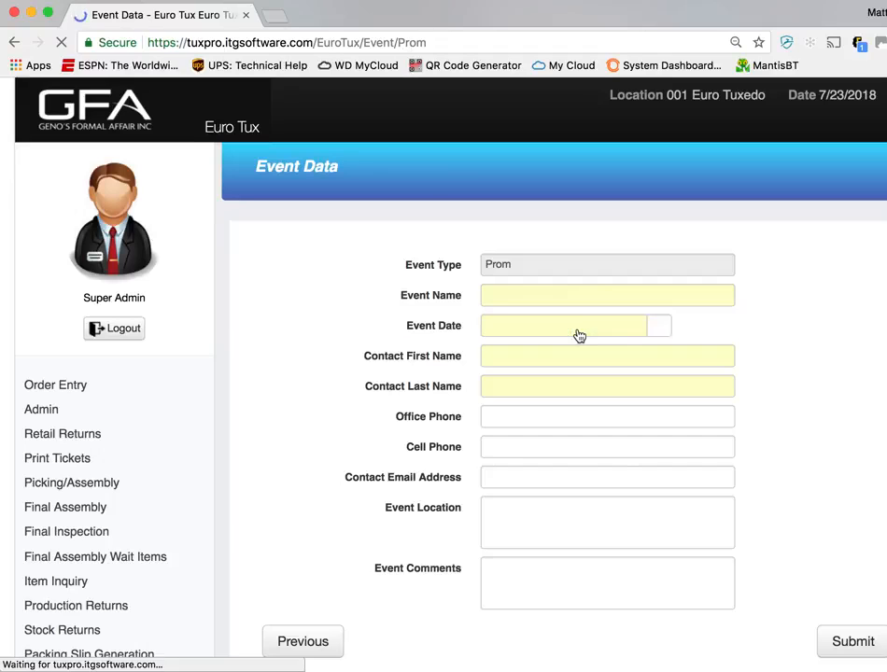
click(610, 299)
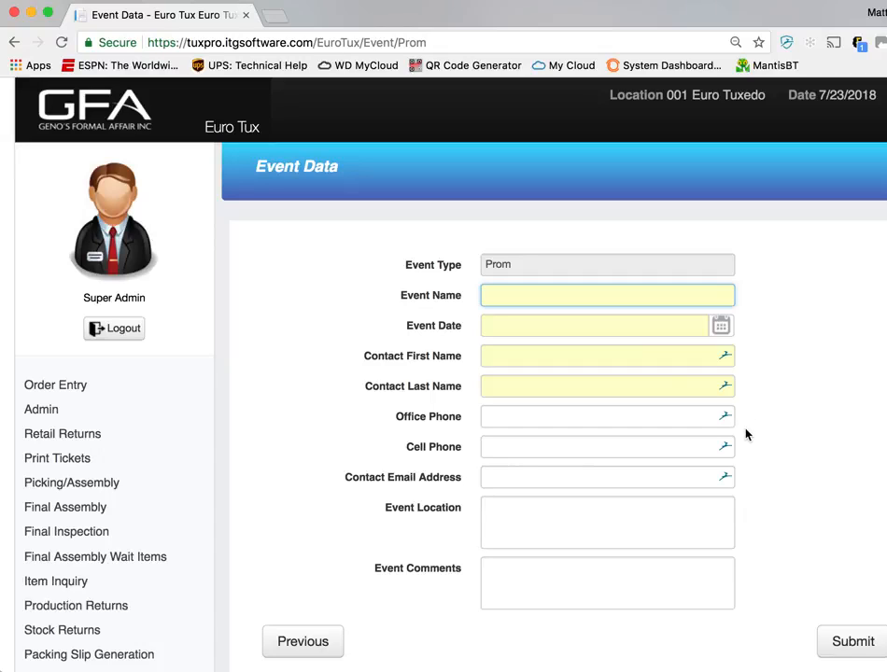
text(ANERSON COUNTY PROM)
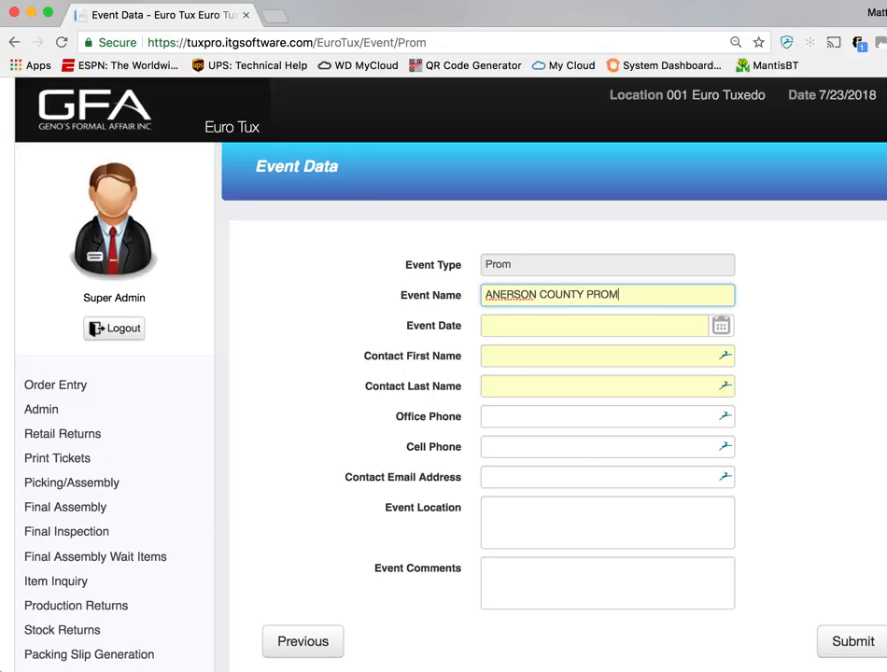
click(502, 294)
text(D)
Set the event date to 08/11/2018 and fill the contact's first and last name with the placeholders XXXX and XXXXX
click(510, 328)
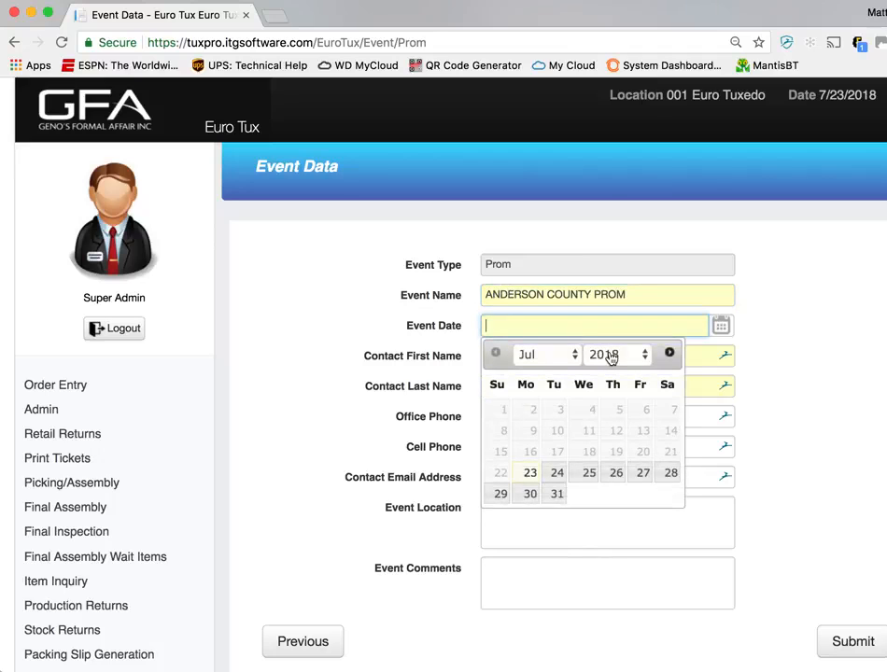
click(669, 353)
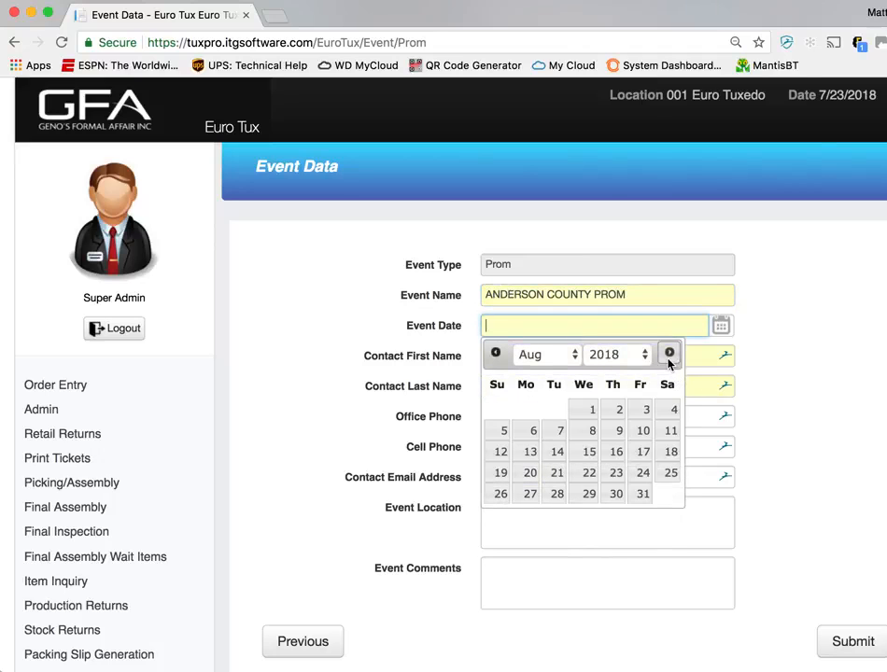
click(672, 434)
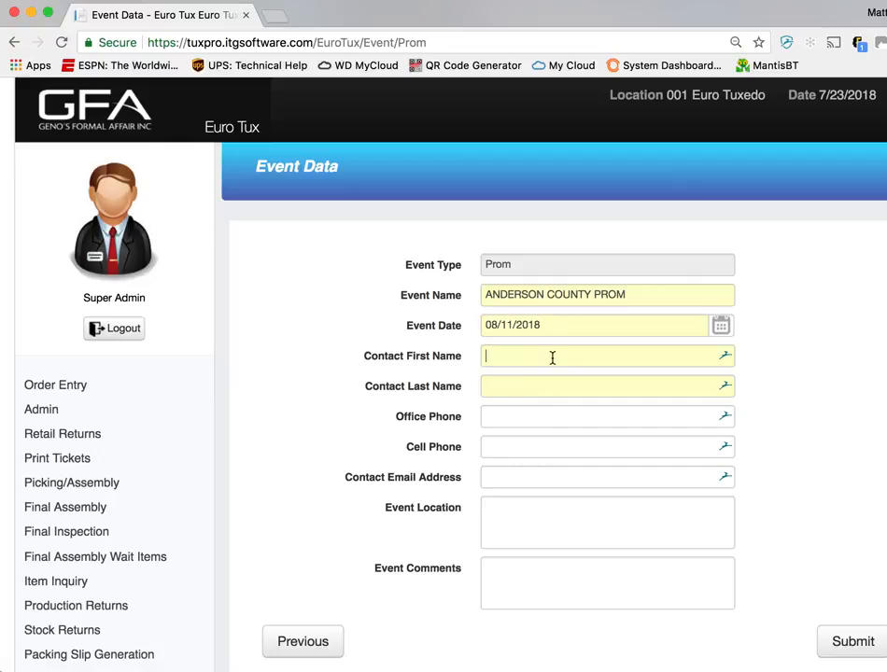
click(552, 357)
text(XXXX)
click(537, 380)
text(XXXXX)
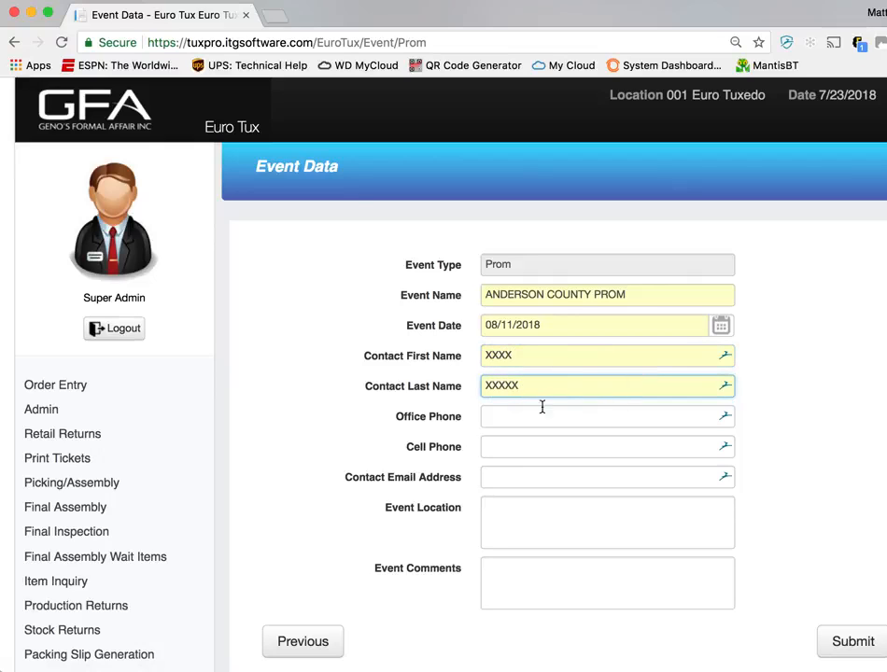
Enter LKJASJLSKJFSLKA as the event comments, leaving the phone fields empty, and submit the event
click(592, 426)
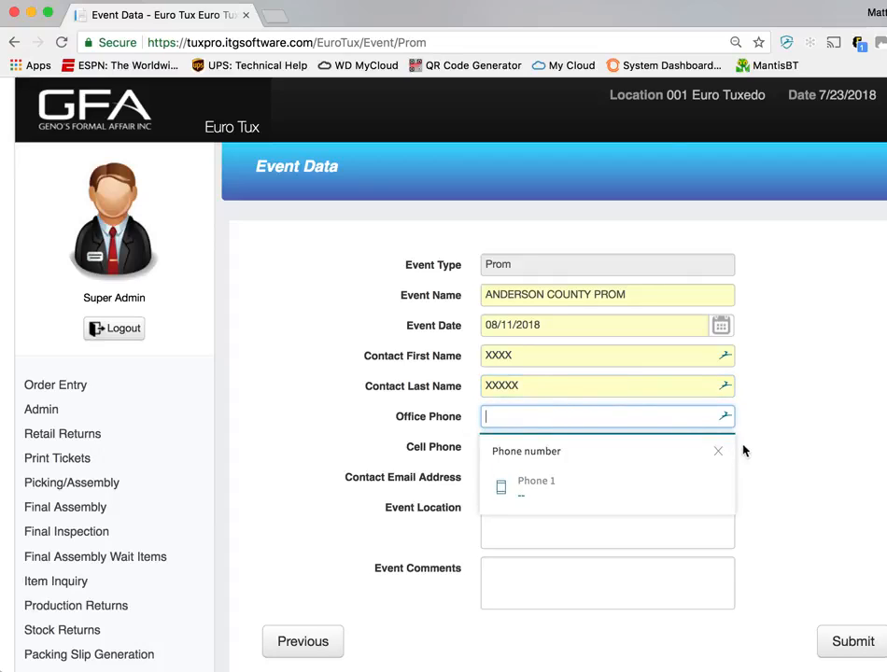
click(744, 449)
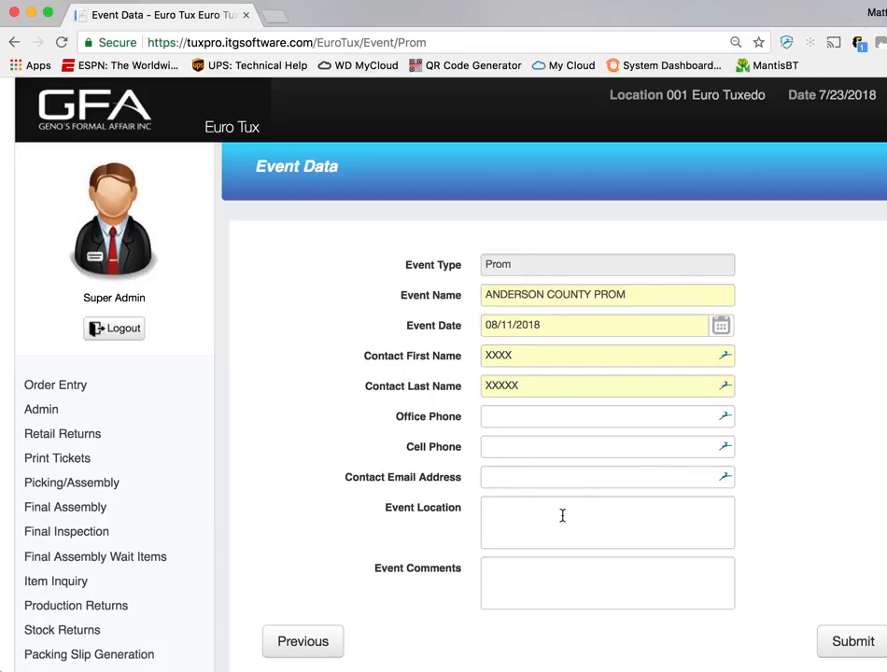
click(524, 593)
text(LKJASJLSKJFSLKA)
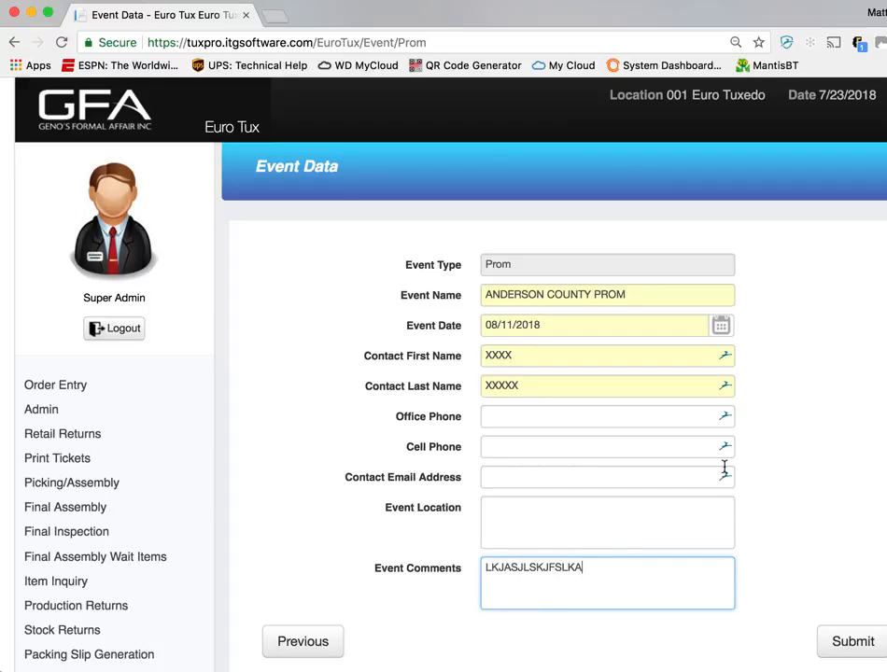
scroll(743, 448, down, 1)
click(837, 620)
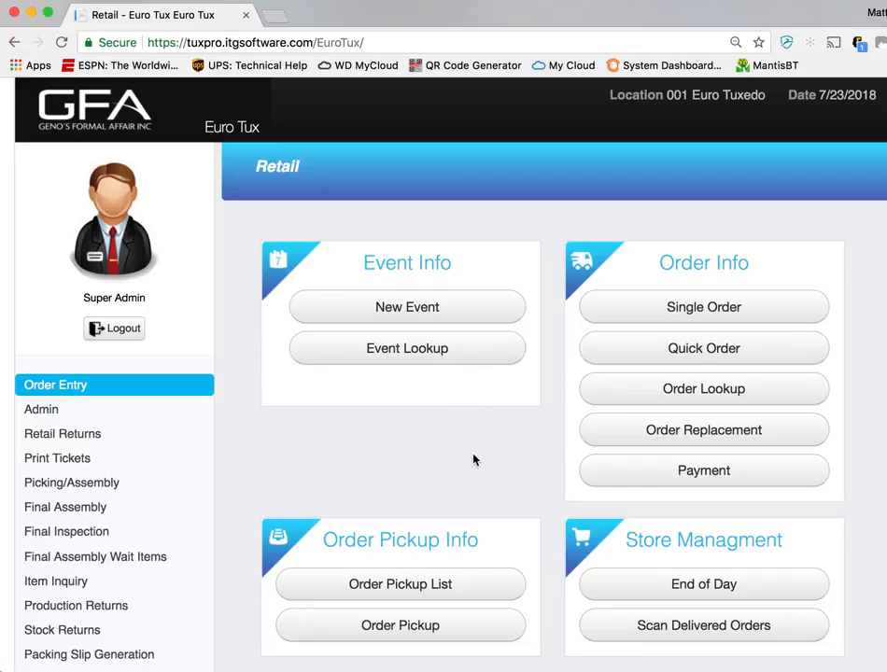
Look up Prom events by the name AND and start adding an order to ANDERSON COUNTY PROM
click(443, 359)
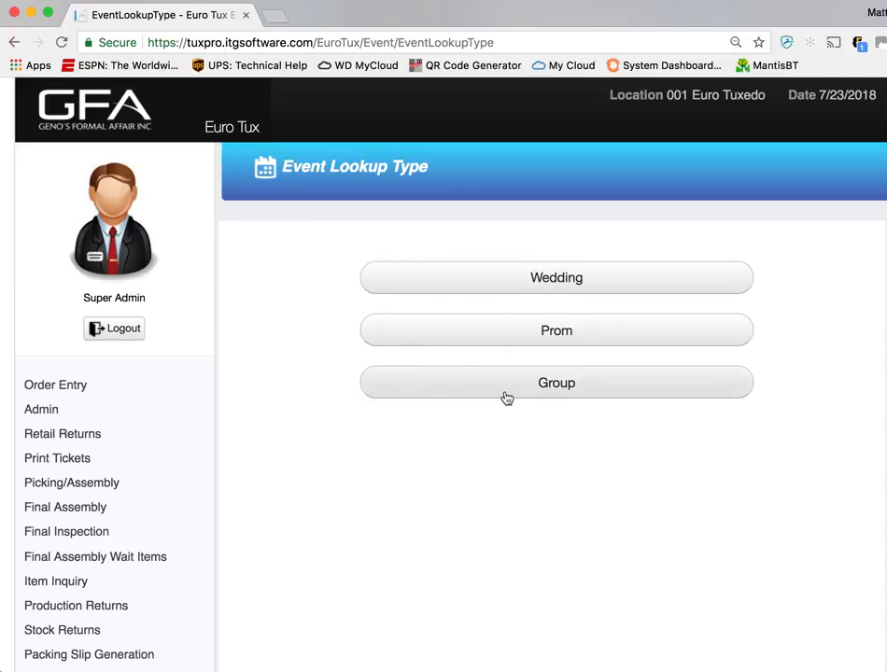
click(518, 339)
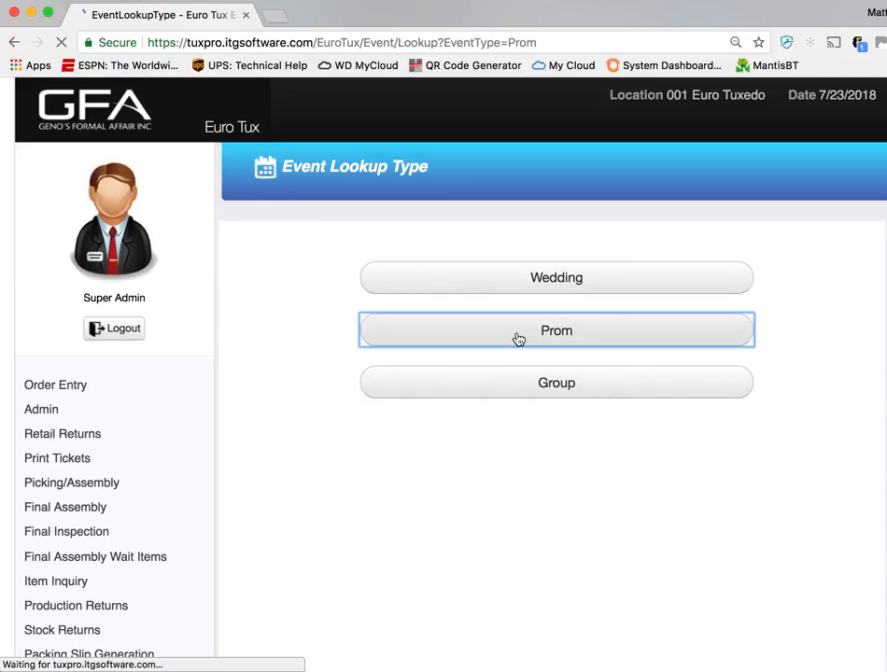
click(557, 293)
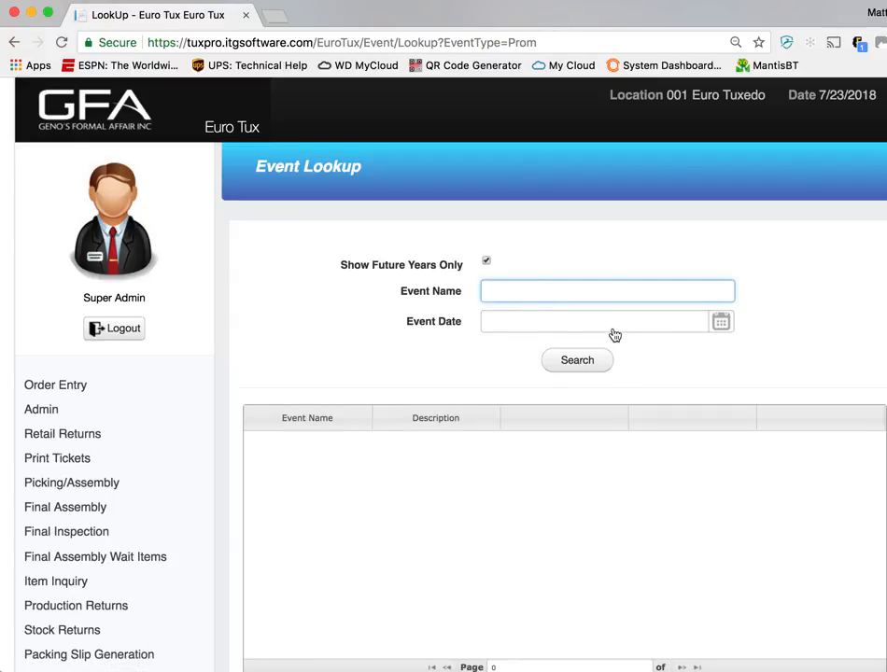
text(AND)
click(584, 373)
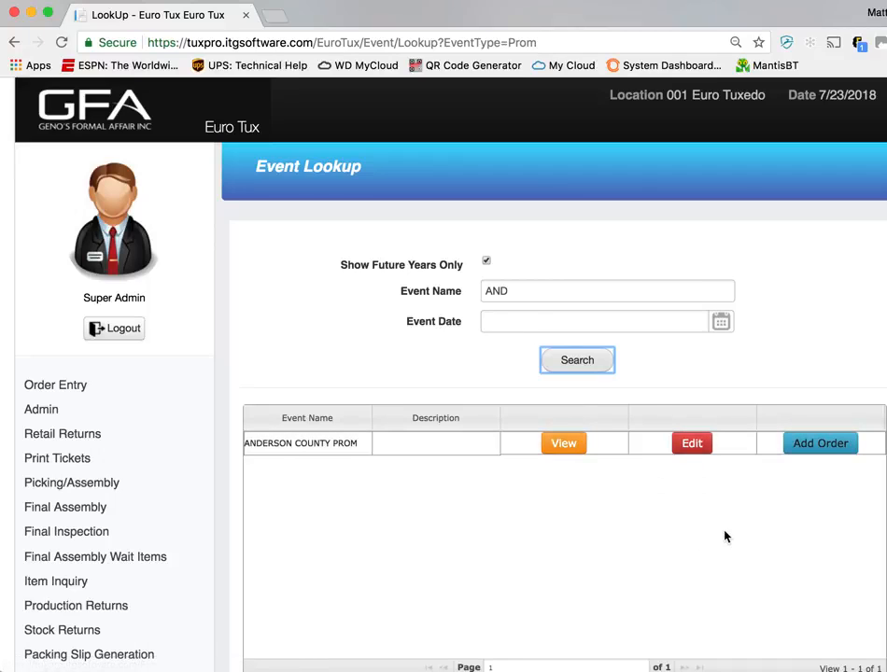
click(808, 457)
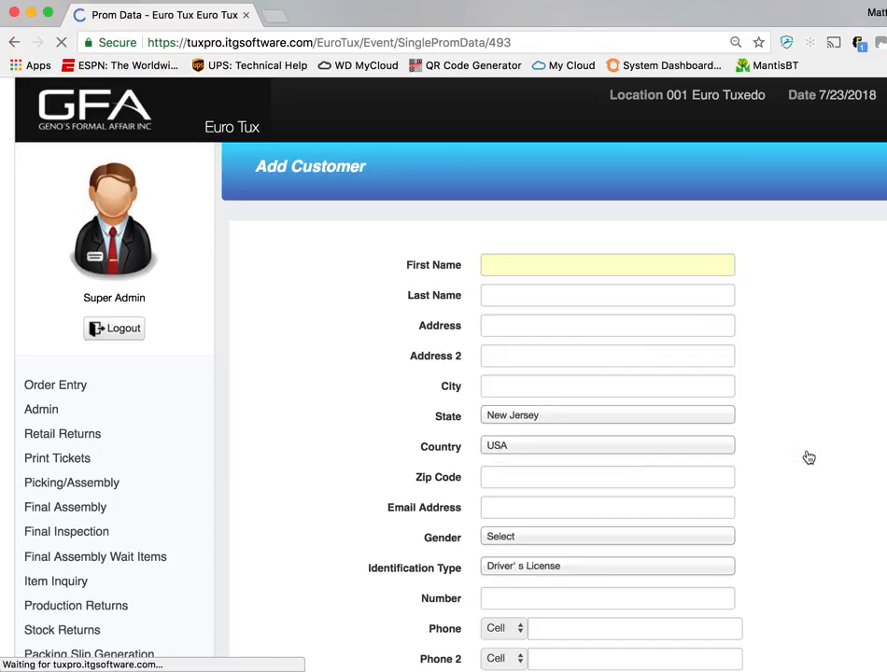
Enter TEST 1 as the new customer's first name
click(622, 267)
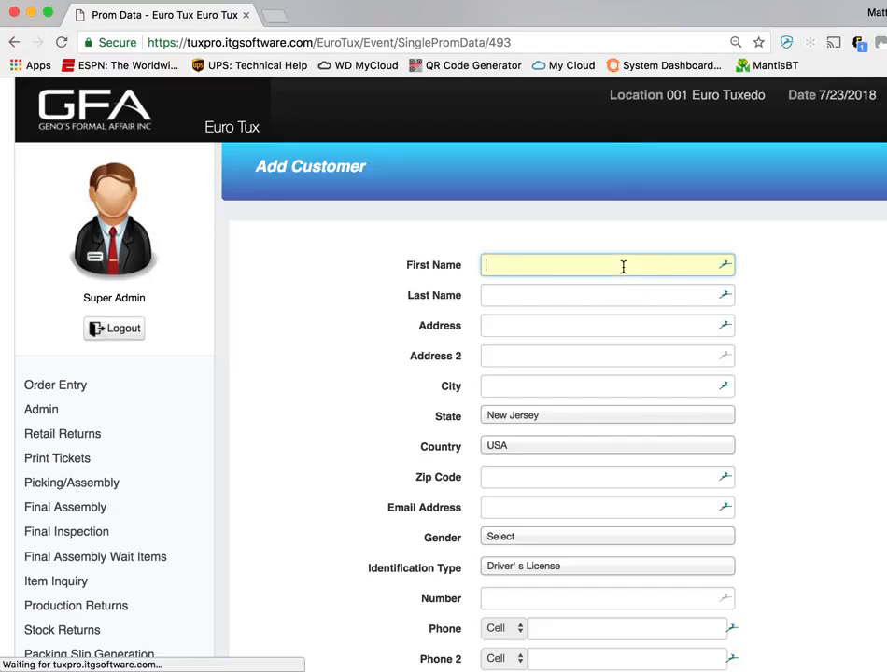
click(718, 299)
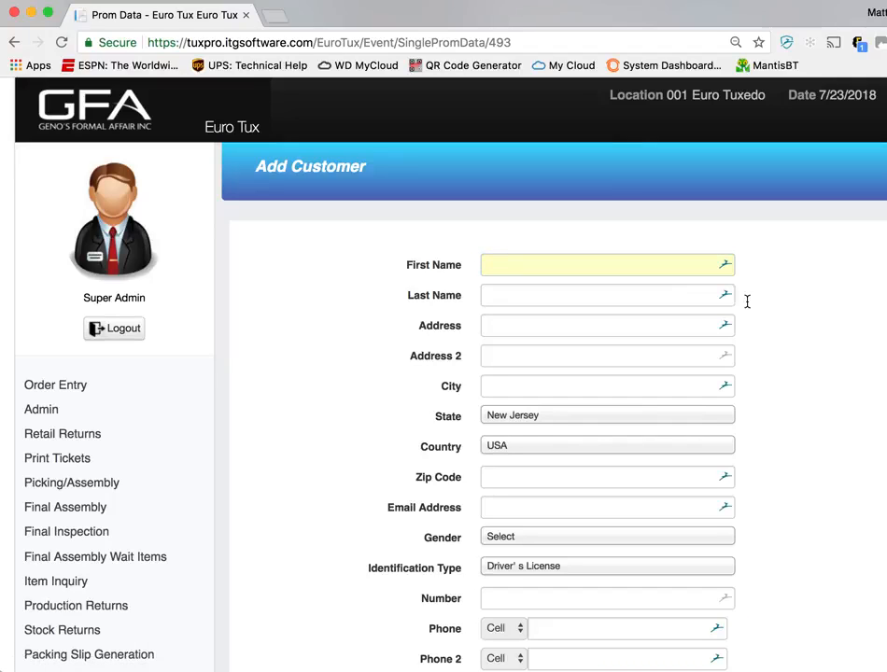
click(628, 269)
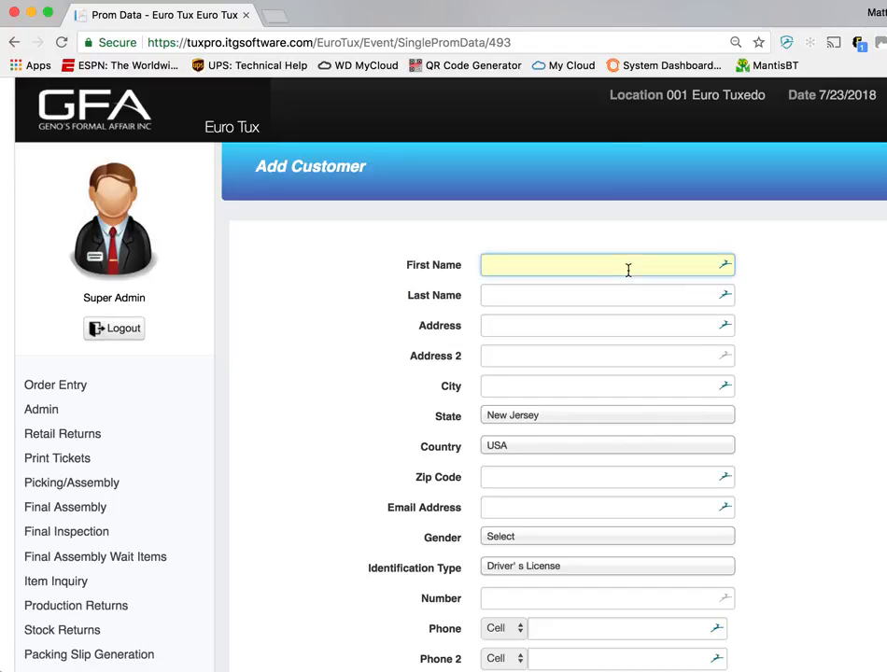
text(TEST 1)
Set the customer's class to 2019
scroll(604, 614, down, 2)
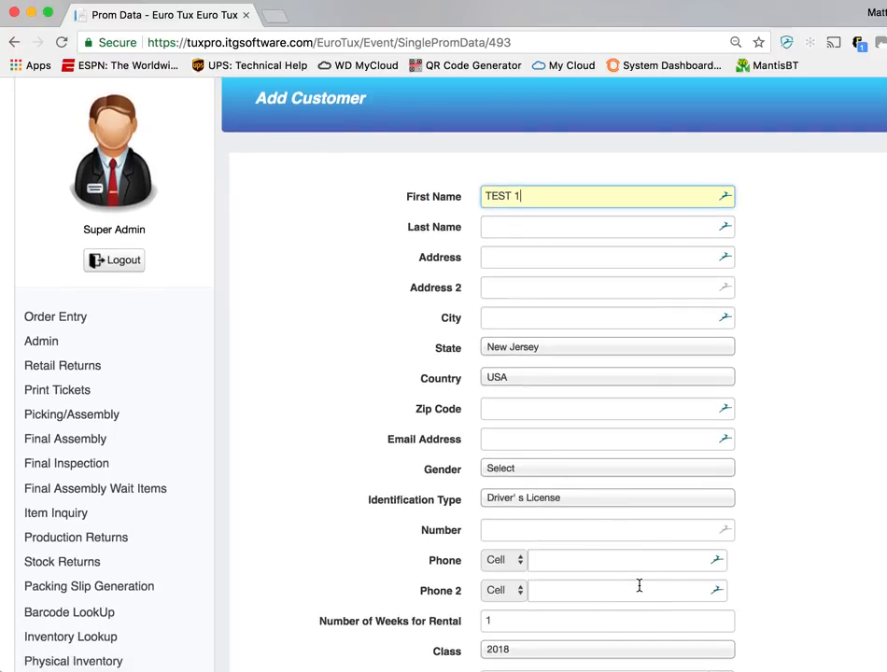
scroll(638, 585, down, 1)
scroll(609, 592, down, 1)
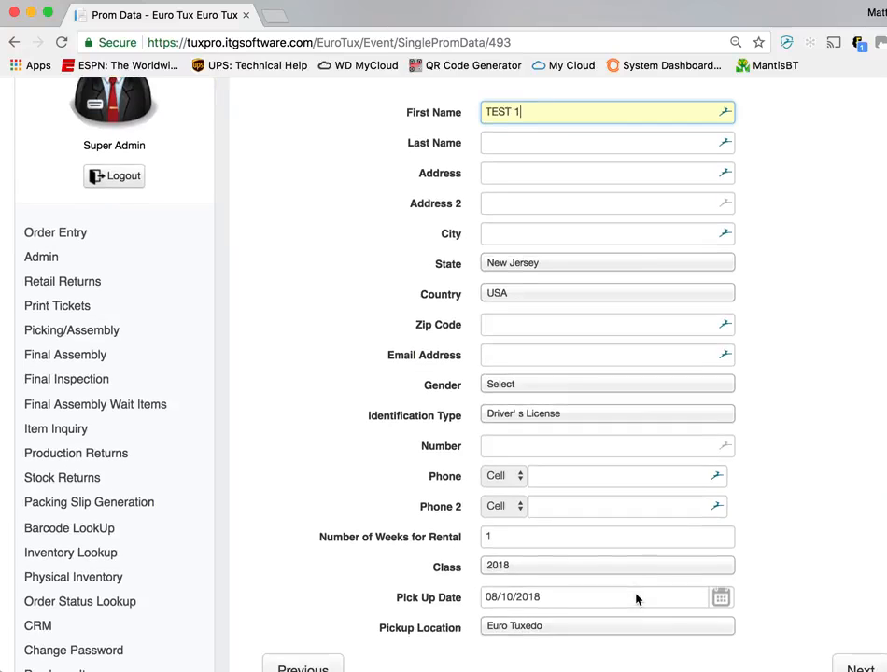
click(585, 575)
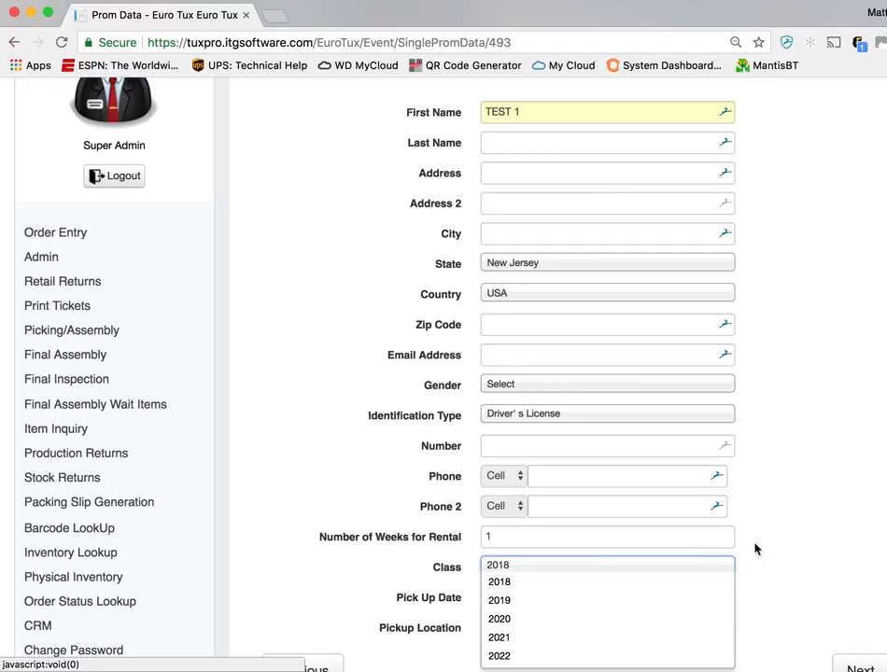
click(656, 600)
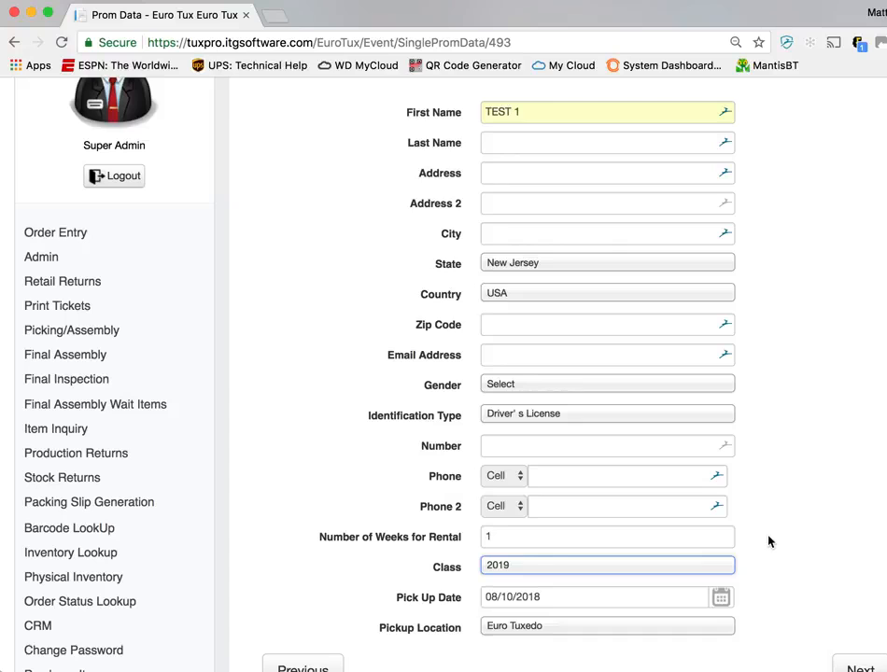
Choose Euro Tuxedo as the pickup location and continue to the order details
scroll(769, 541, down, 2)
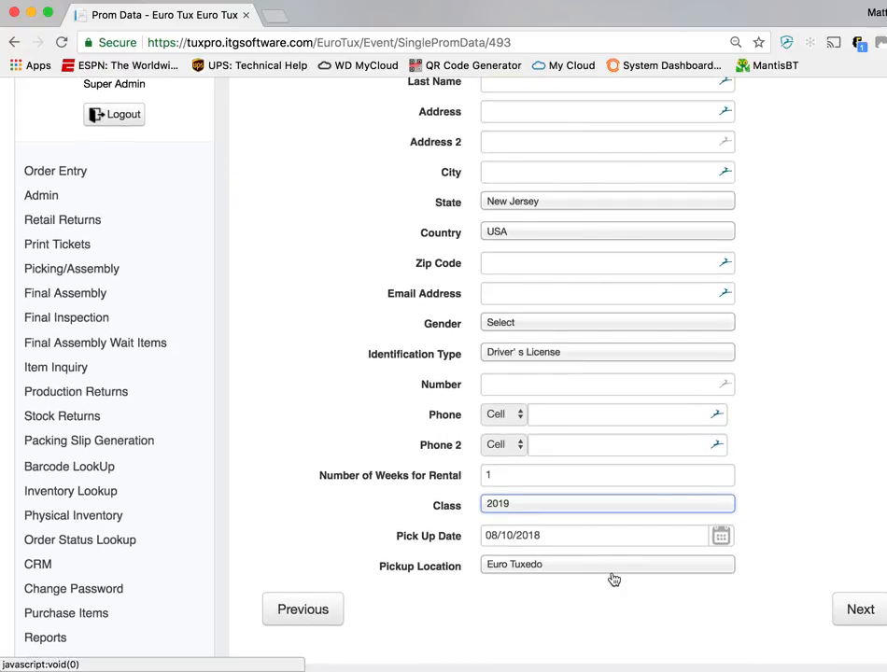
click(554, 569)
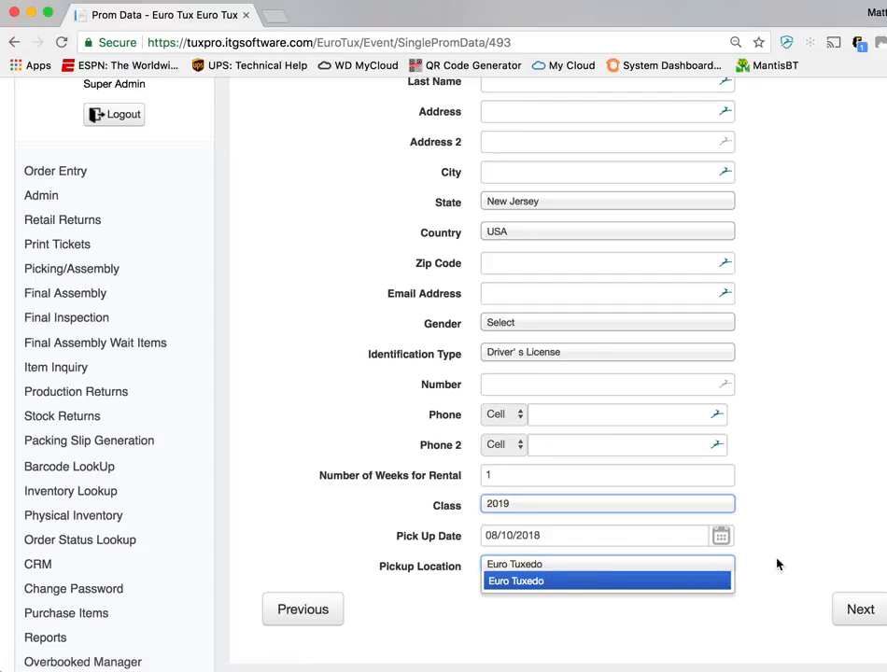
click(607, 579)
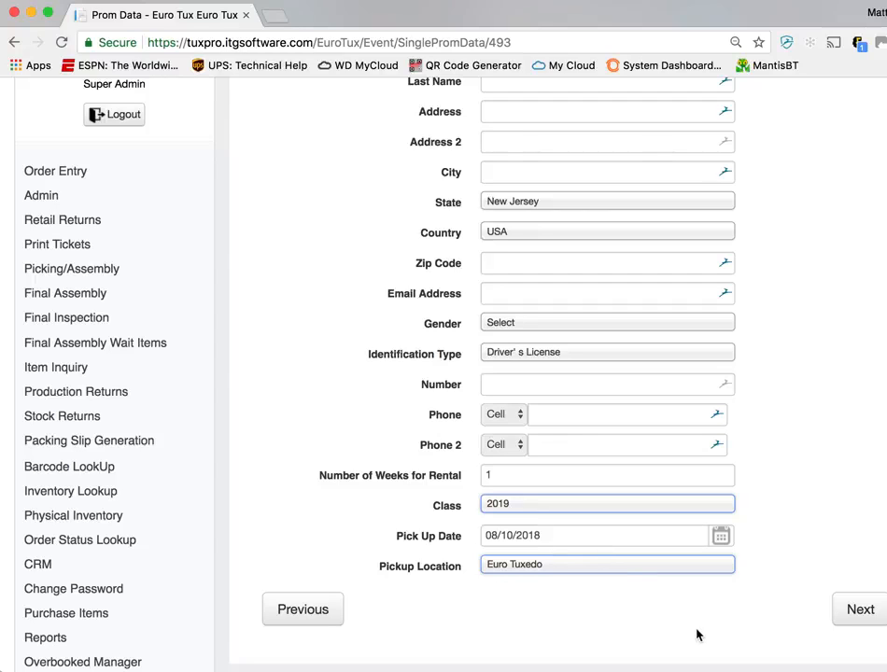
scroll(774, 561, up, 2)
scroll(774, 562, down, 2)
click(846, 634)
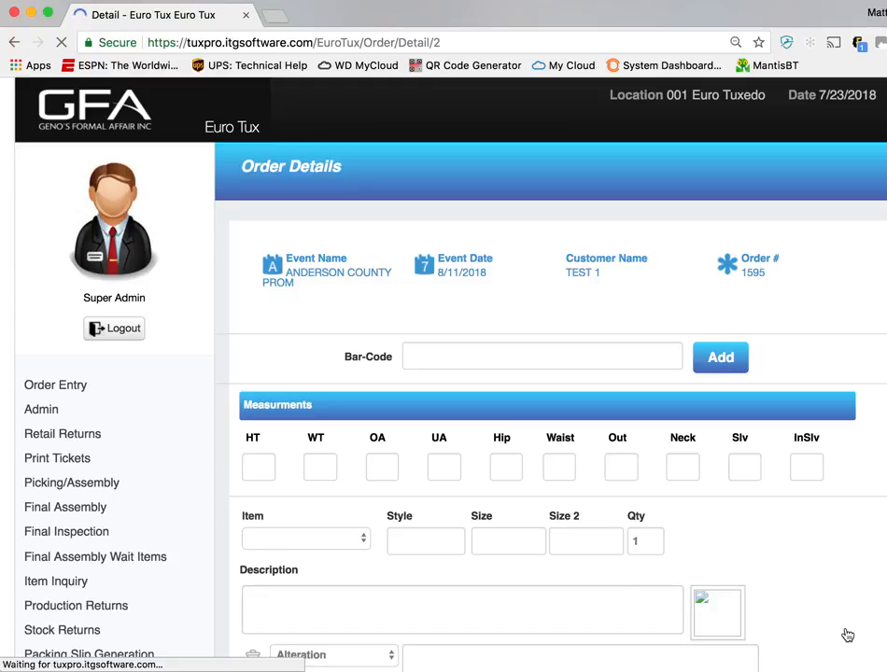
Enter the customer's height as 6' 2 and weight as 175 in the measurements
scroll(813, 512, down, 1)
scroll(813, 512, down, 1)
click(258, 376)
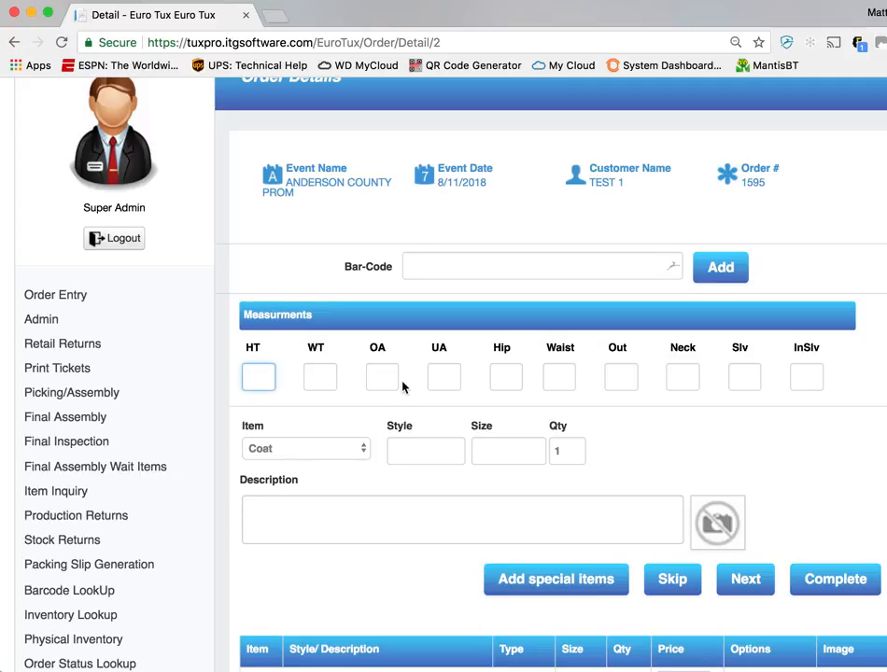
text(6' 2)
key(Tab)
text(175)
Enter the remaining body measurements: OA 33, UA 33, hip 333, waist 333 and out 33
key(Tab)
text(33)
key(Tab)
text(33)
key(Tab)
text(333)
key(Tab)
text(333)
key(Tab)
text(33)
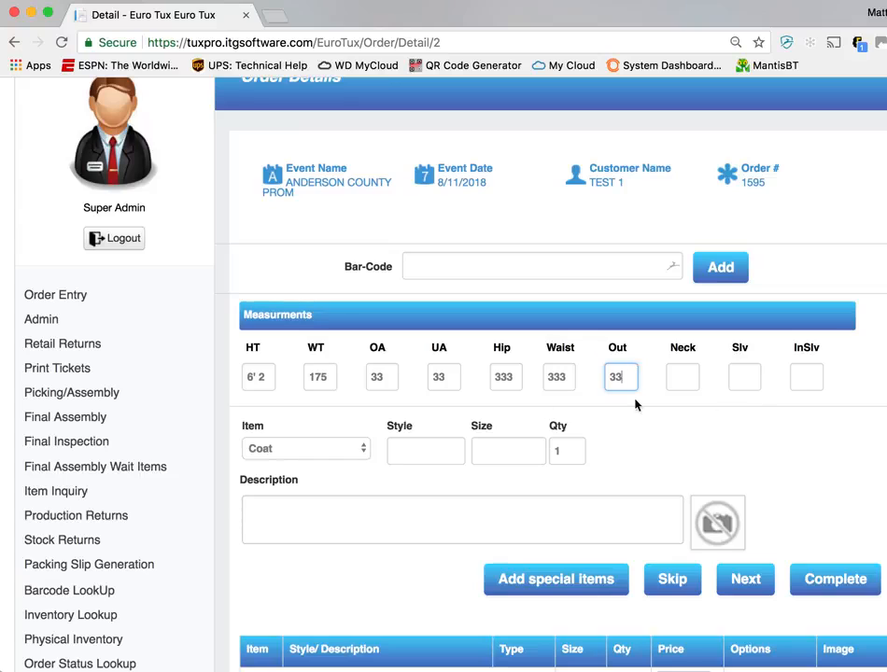
Add a coat to the order with style 101 and size 40R, keeping the quantity at 1
scroll(619, 355, down, 1)
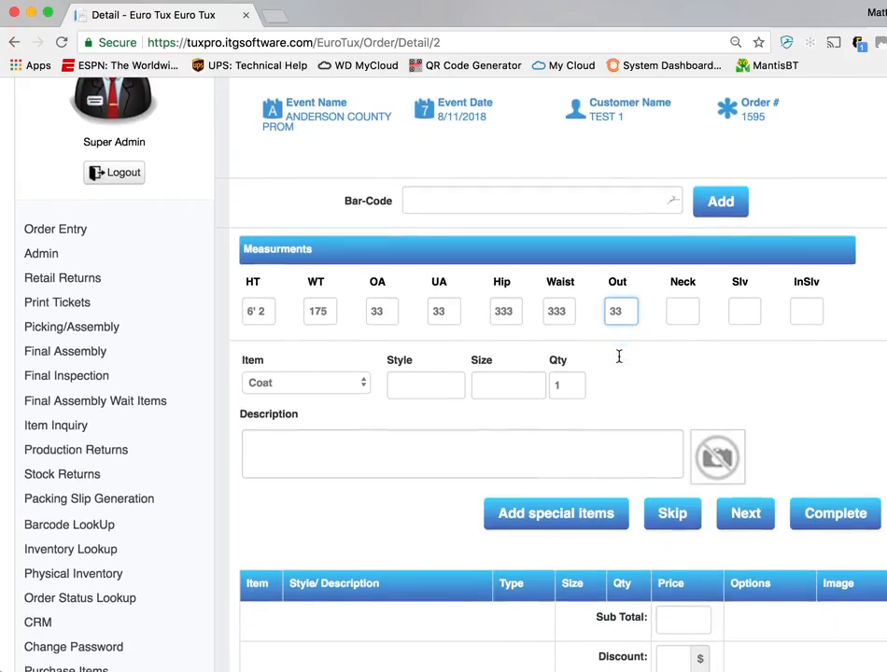
click(338, 390)
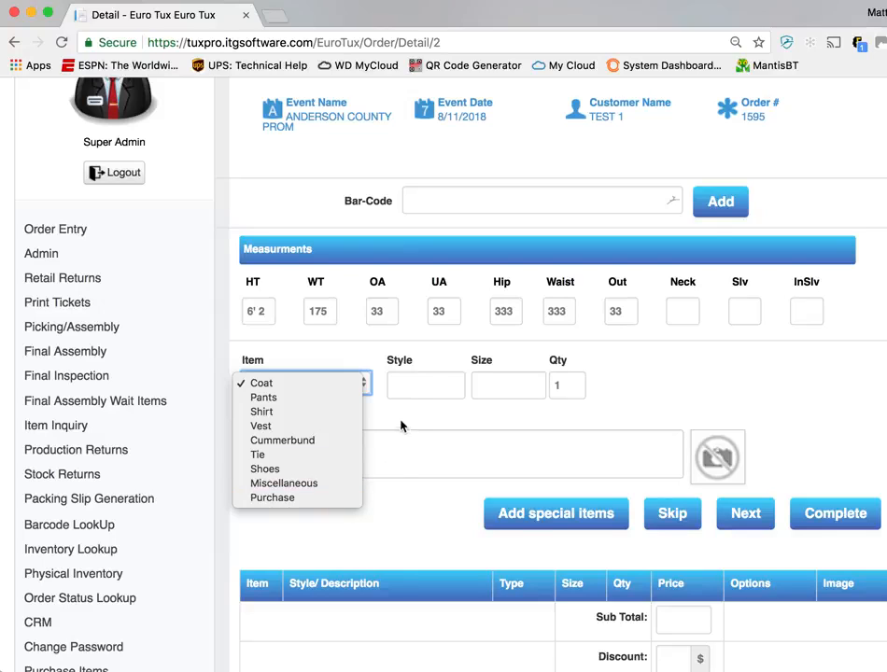
click(401, 368)
click(420, 381)
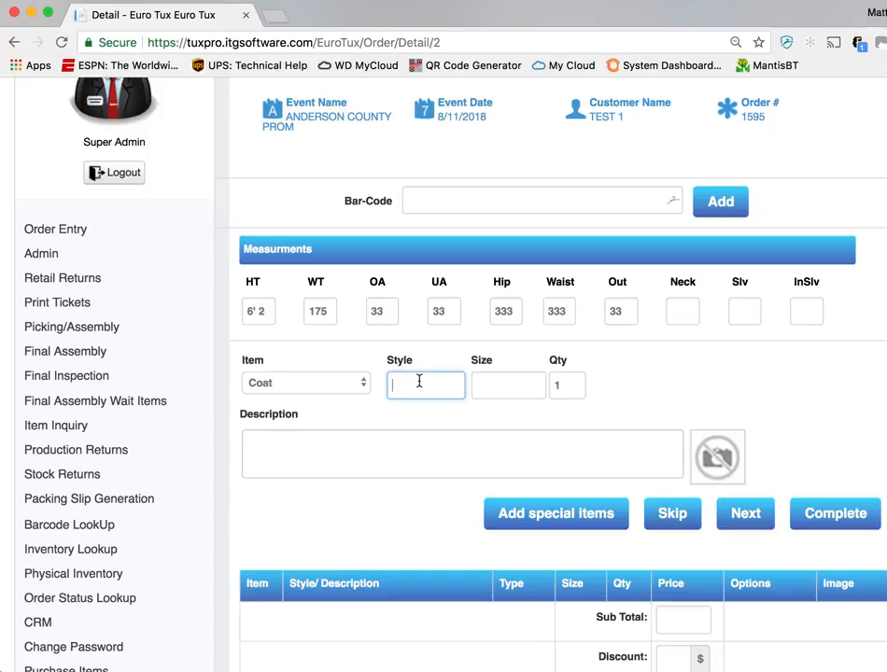
text(10)
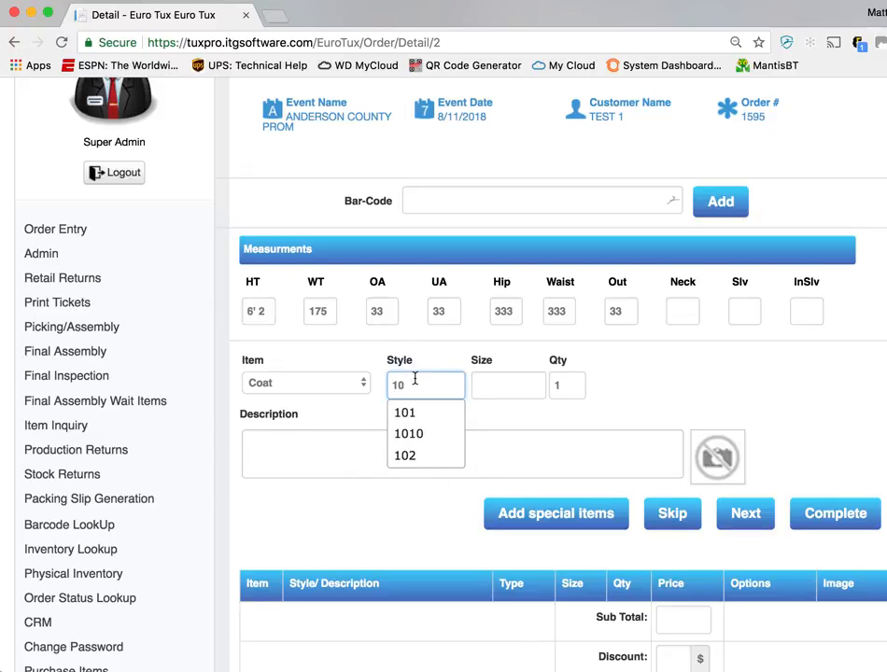
text(1)
key(Tab)
text(40R)
key(Tab)
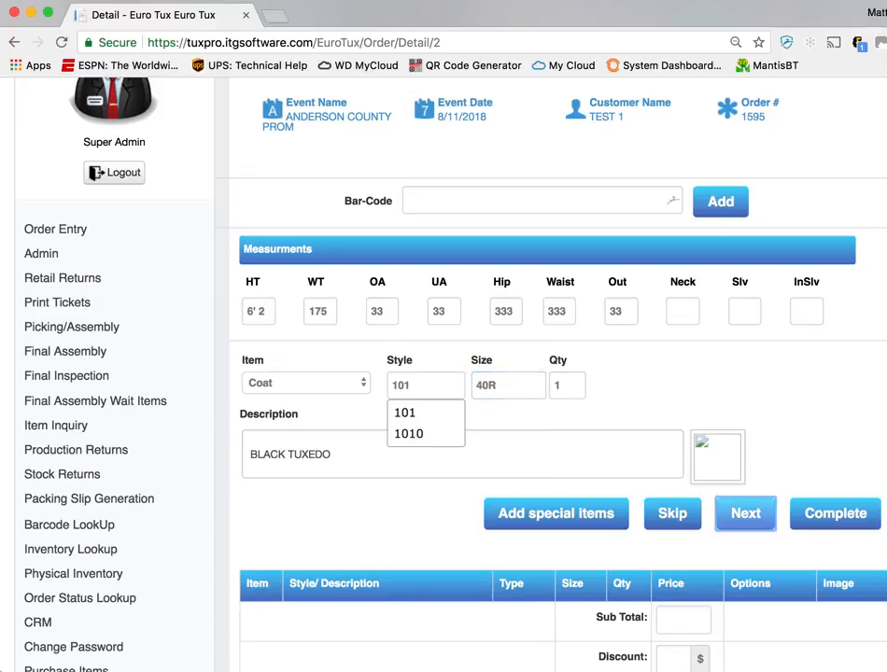
key(Return)
text(101)
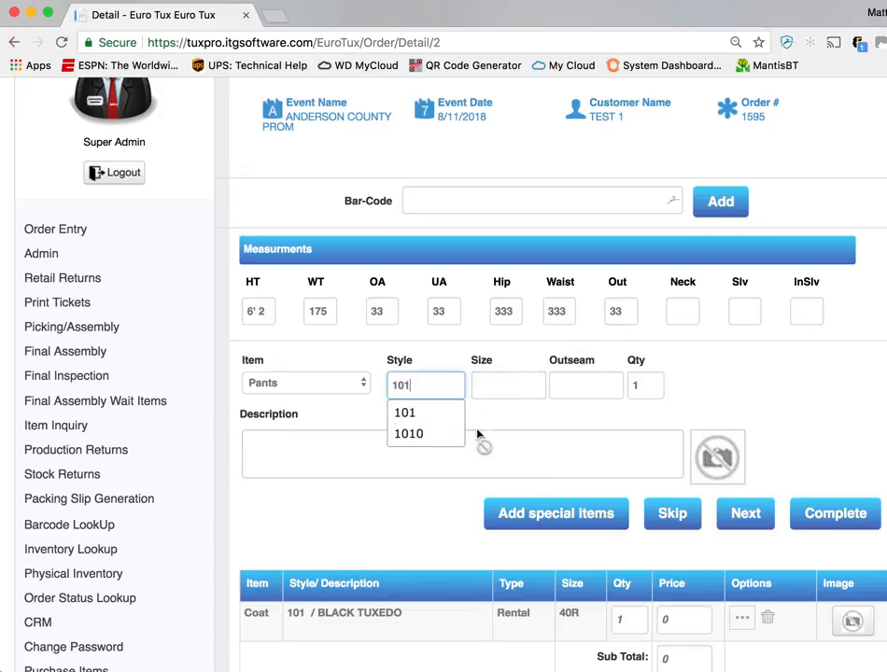
click(425, 450)
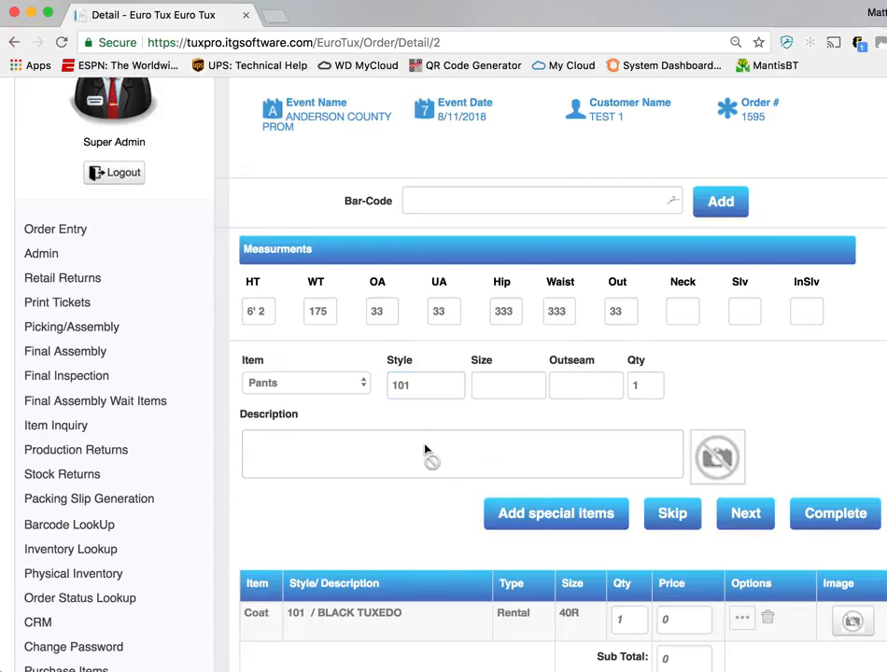
scroll(380, 577, down, 3)
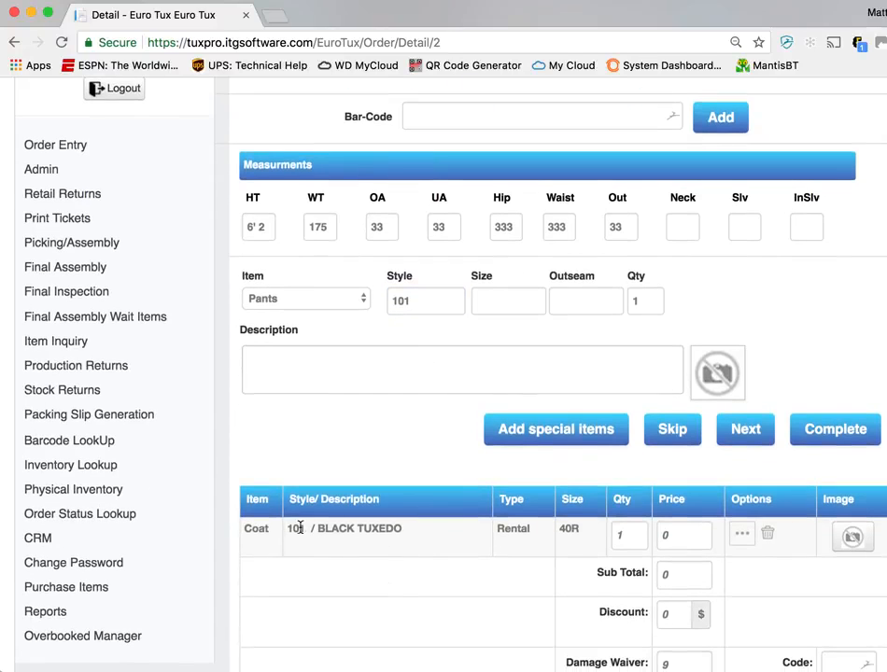
scroll(398, 540, up, 3)
Add pants to the order with style 201, size 34R and outseam 40
double_click(408, 393)
text(201)
key(Tab)
text(34R)
key(Tab)
text(40)
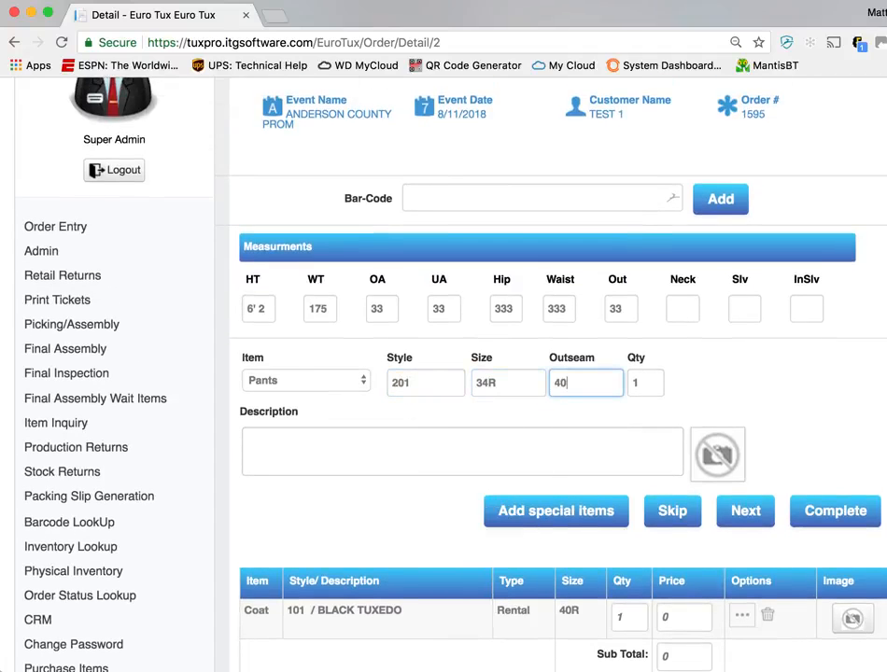
key(Tab)
key(Return)
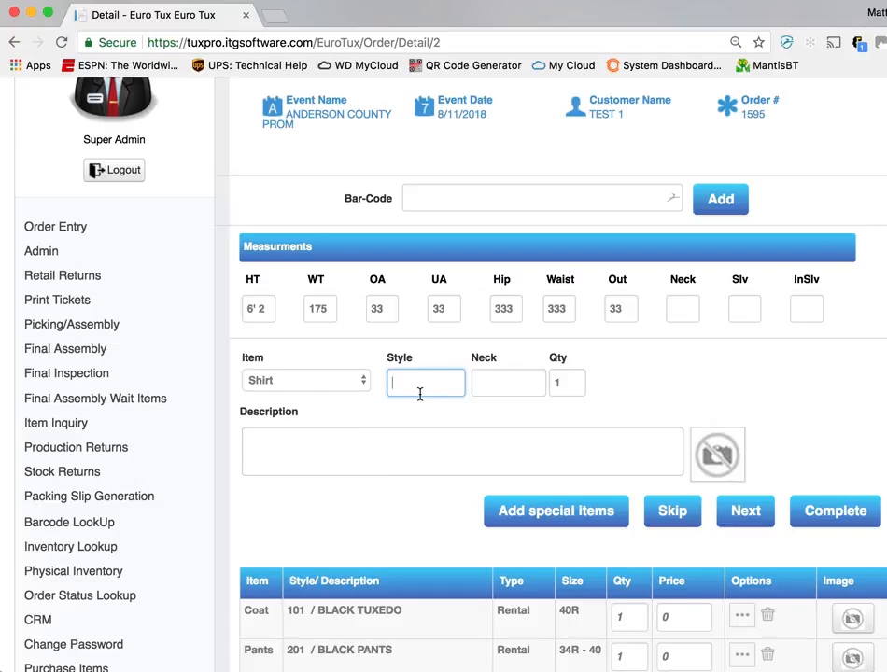
text(202)
key(BackSpace)
key(BackSpace)
key(BackSpace)
Add a shirt to the order with style 301 and neck M5
text(301)
key(Tab)
text(M5)
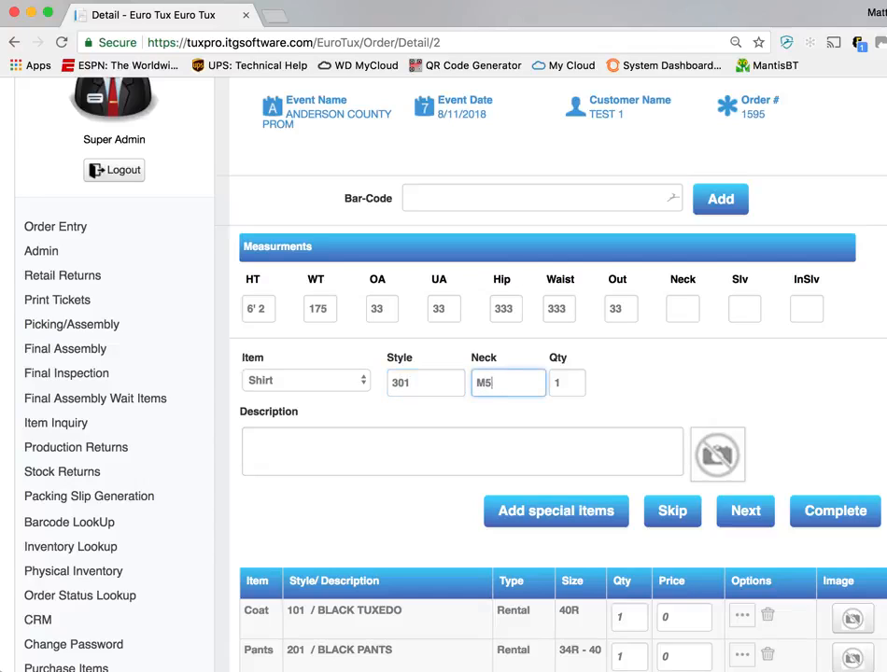
key(Tab)
key(Return)
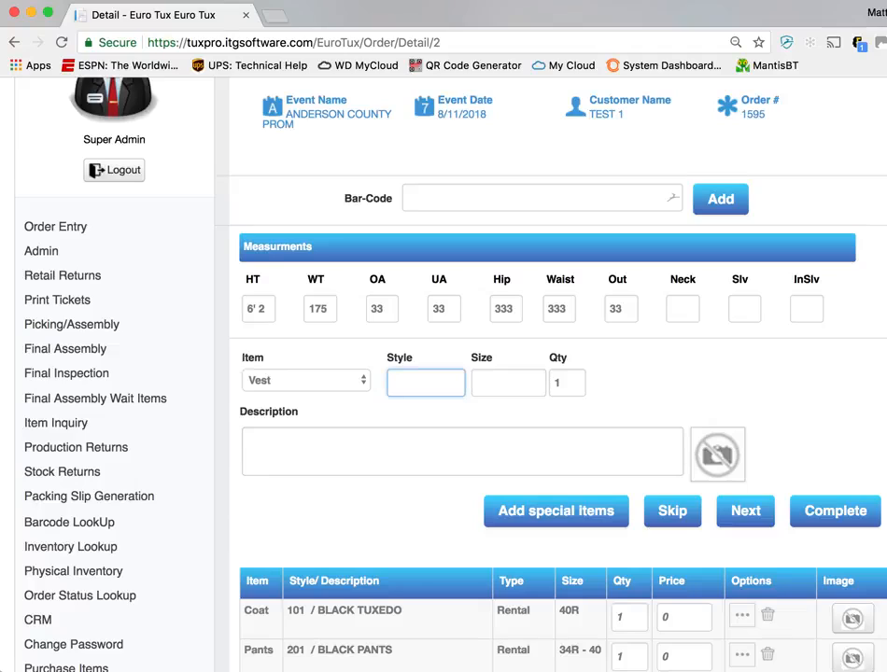
text(40)
key(super+Tab)
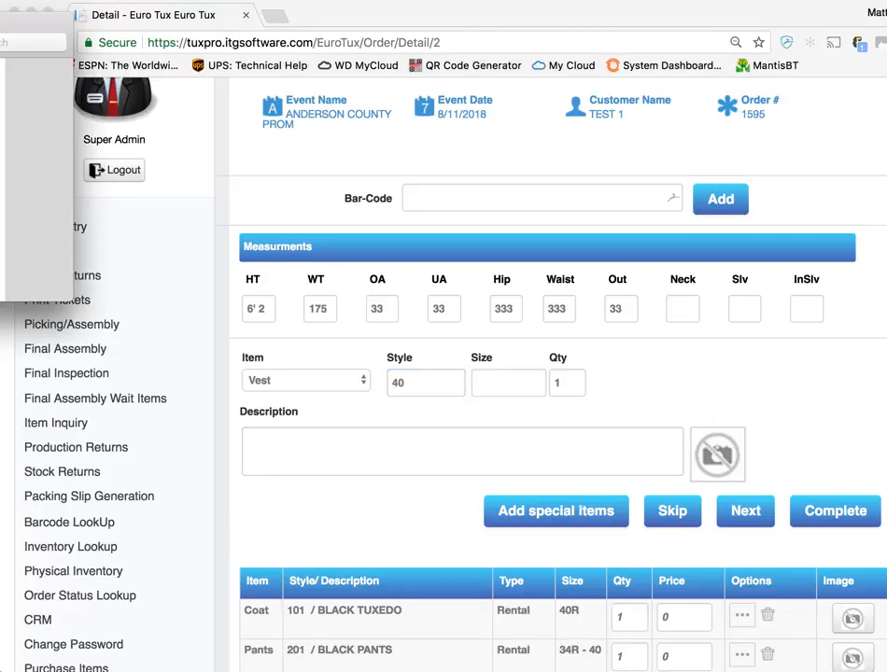
key(super+Tab)
Replace the vest style with 10CANV, set its size to M and add it to the order
key(super+a)
text(10CANV)
key(Tab)
text(M)
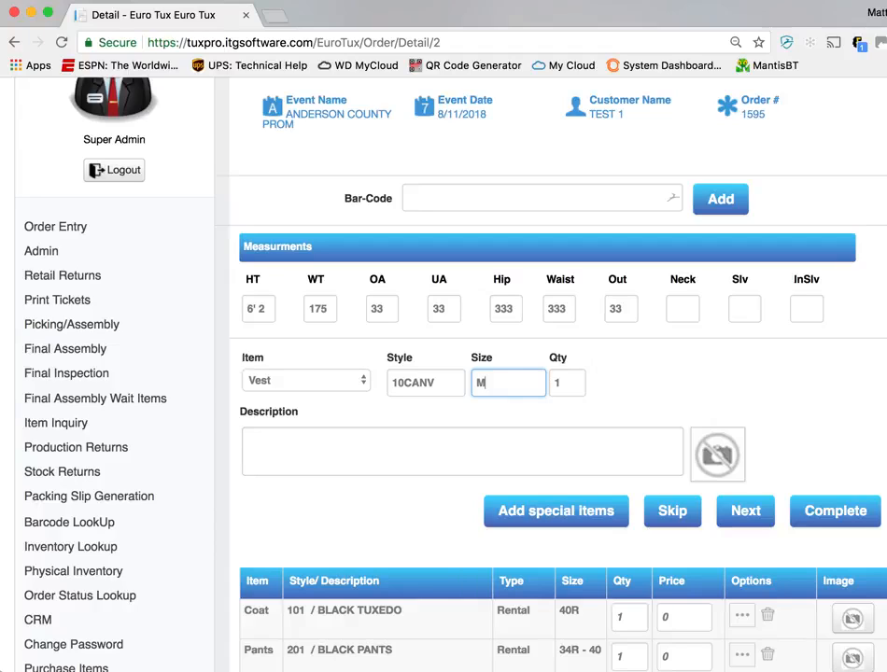
key(Return)
Add a tie to the order with style 10WISWT and size M
text(10WIST)
key(BackSpace)
text(WT)
key(Tab)
text(M)
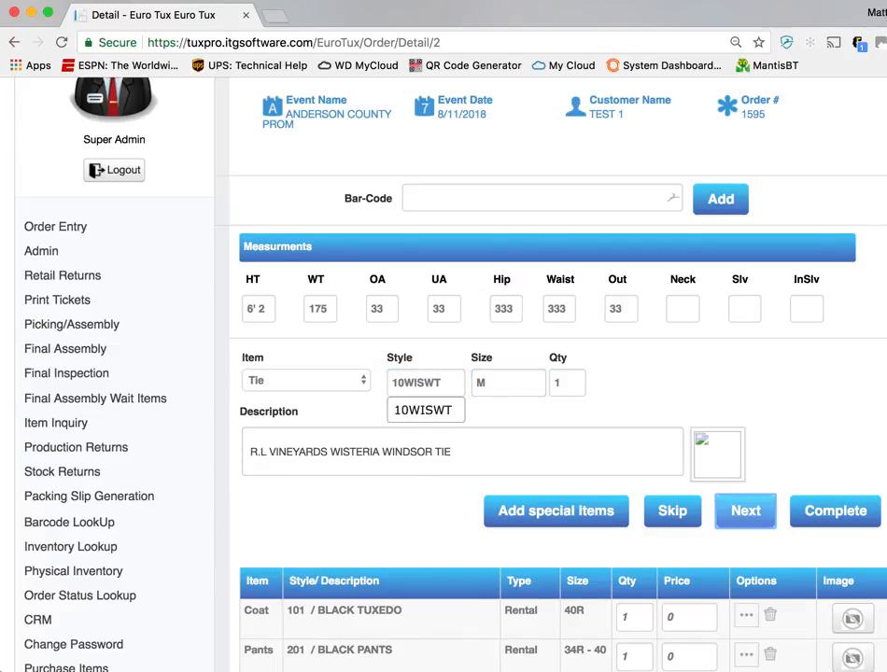
key(Return)
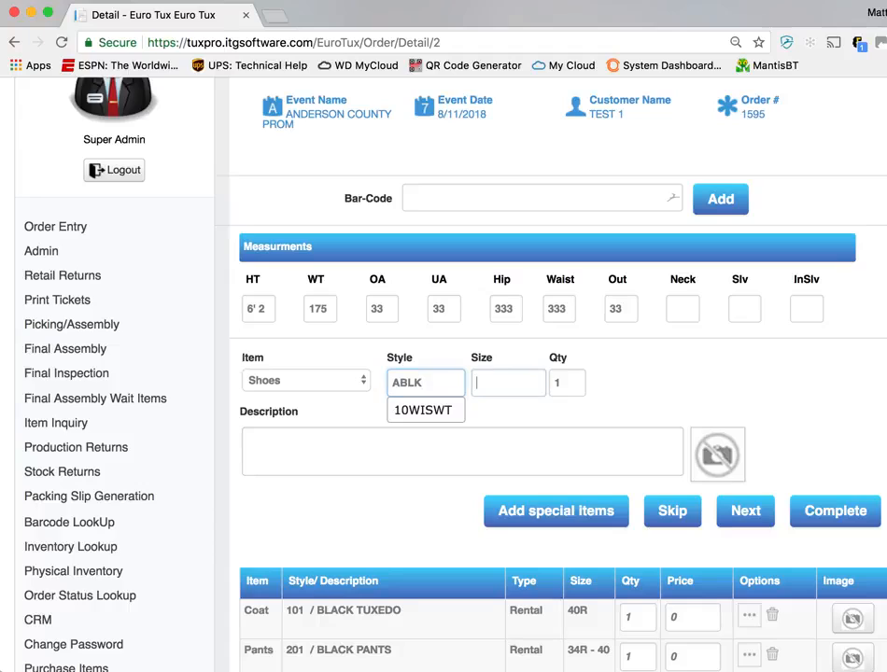
Add shoes to the order with style ABLK and size 10M
text(M)
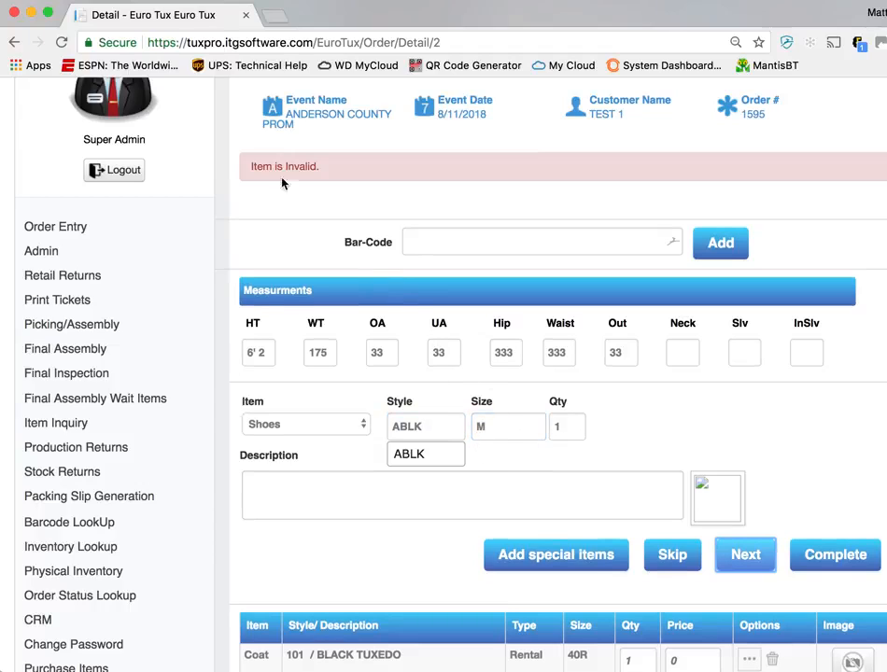
click(491, 422)
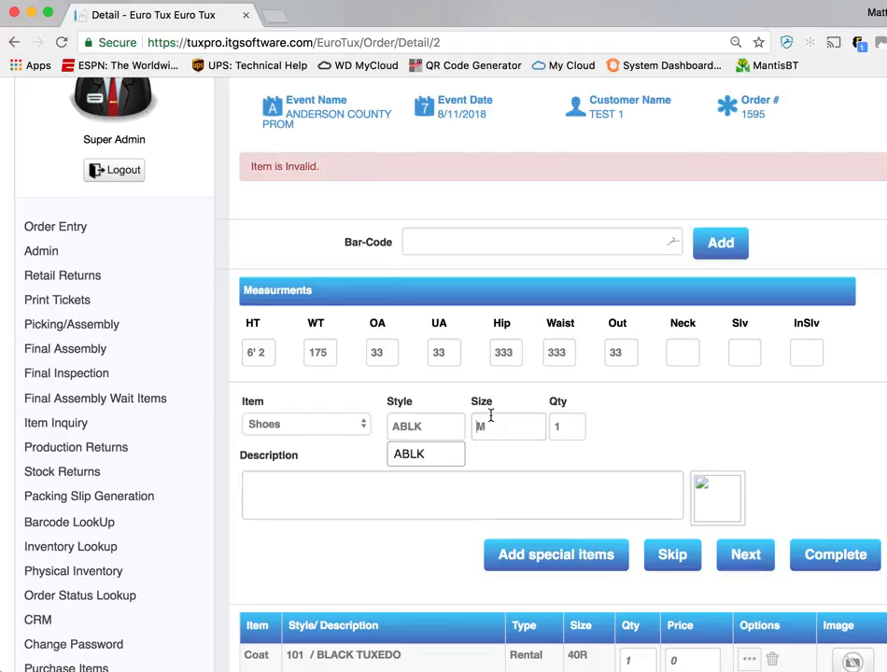
text(10M)
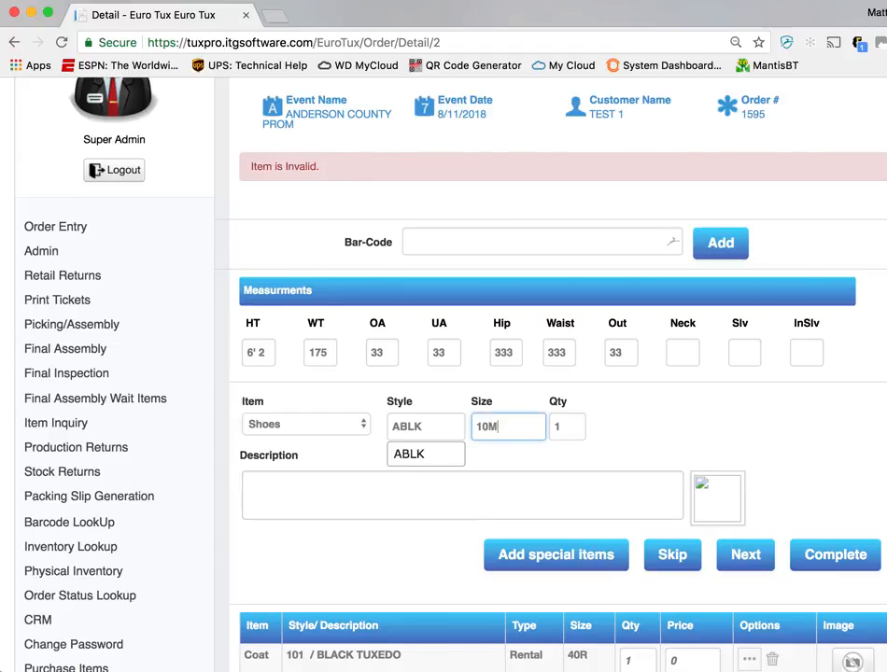
key(Return)
key(Return)
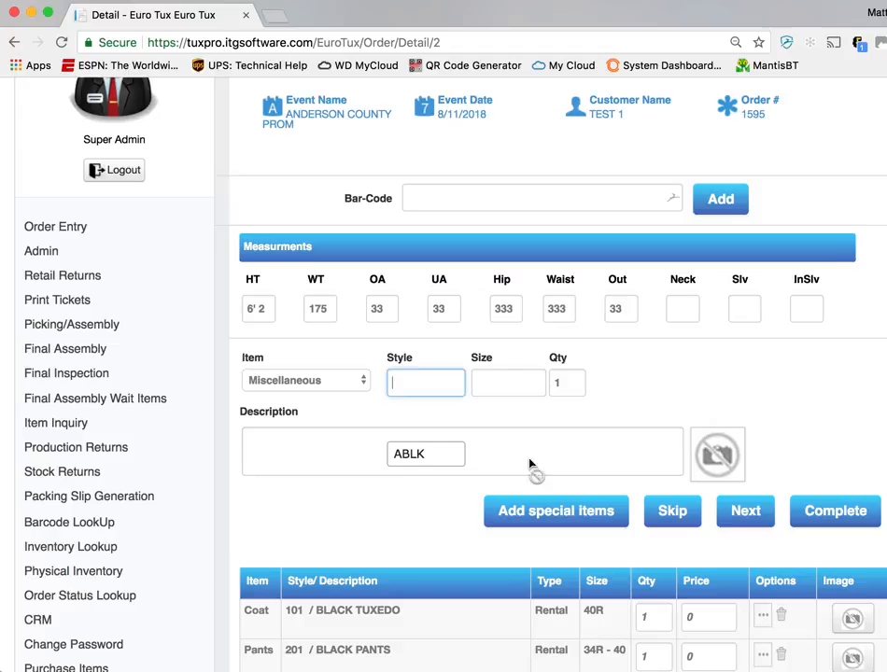
Get the prices for all items listed in the order
click(609, 399)
scroll(436, 520, down, 5)
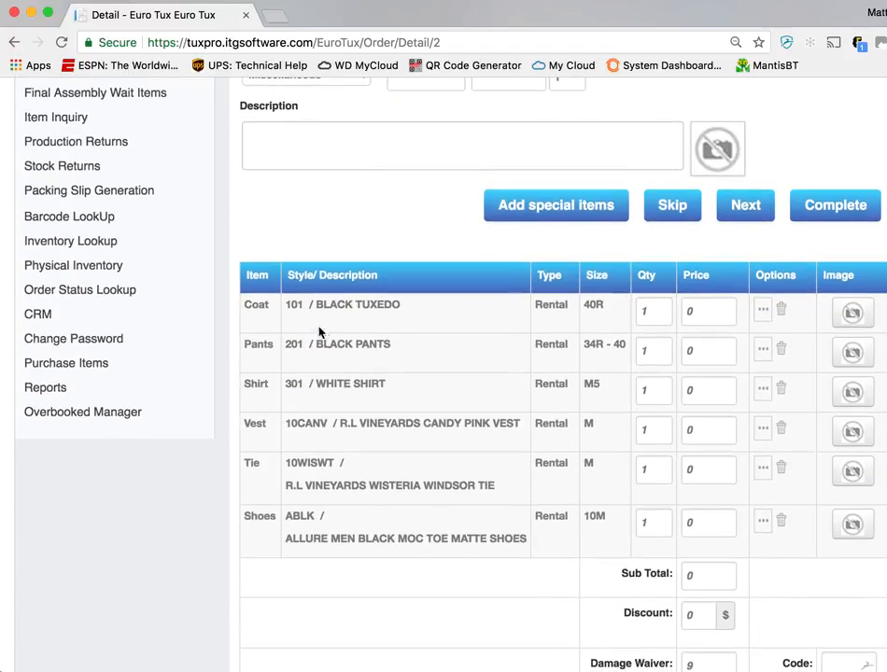
scroll(383, 482, down, 3)
click(805, 584)
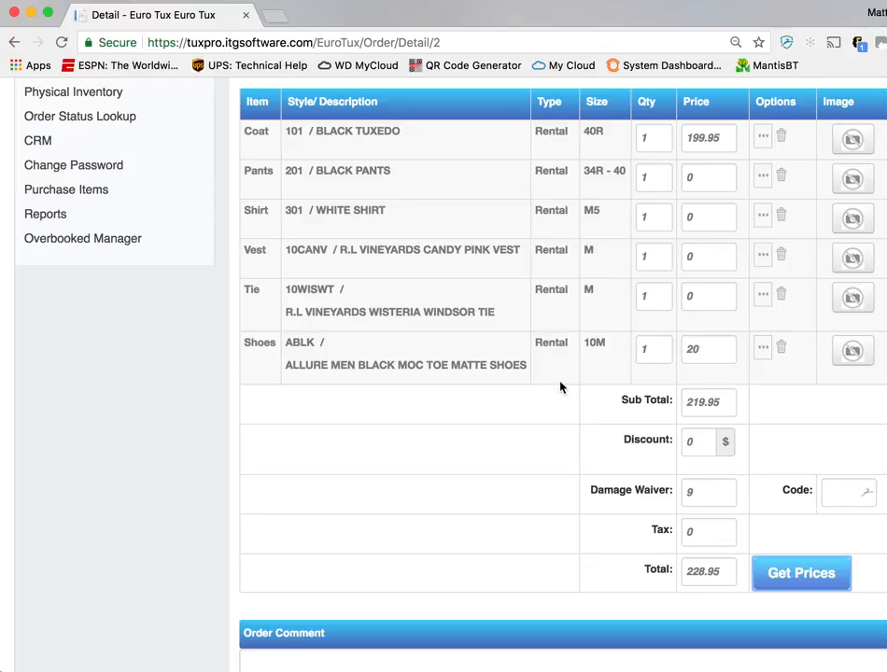
Delete the shoes with style ABLK from the order
scroll(560, 387, down, 3)
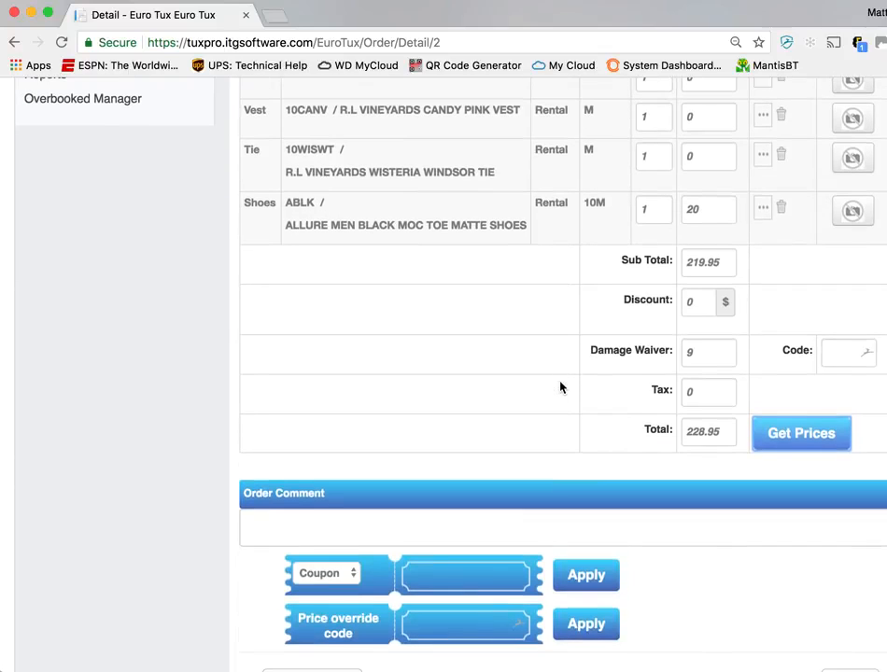
scroll(560, 387, up, 8)
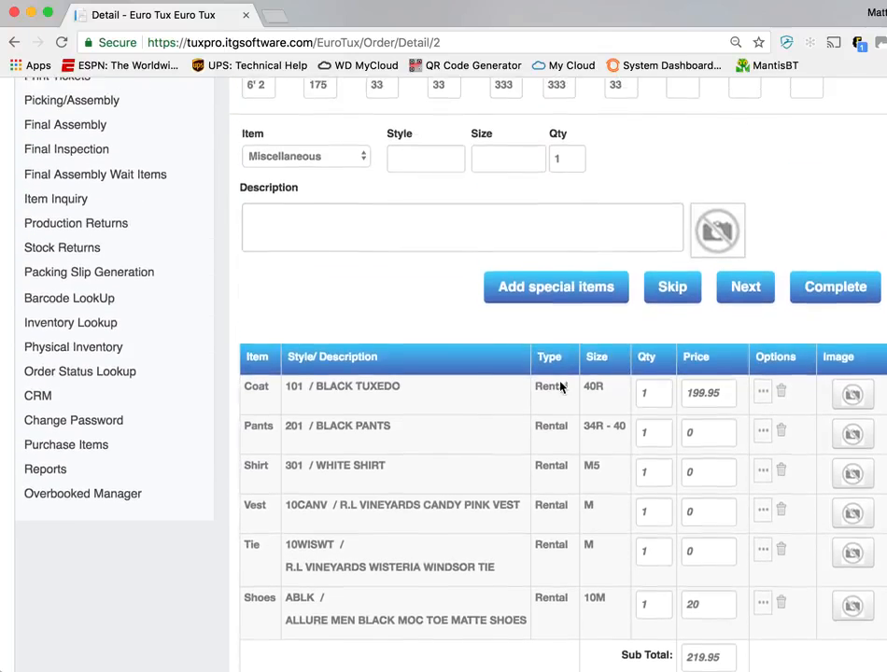
scroll(561, 387, up, 1)
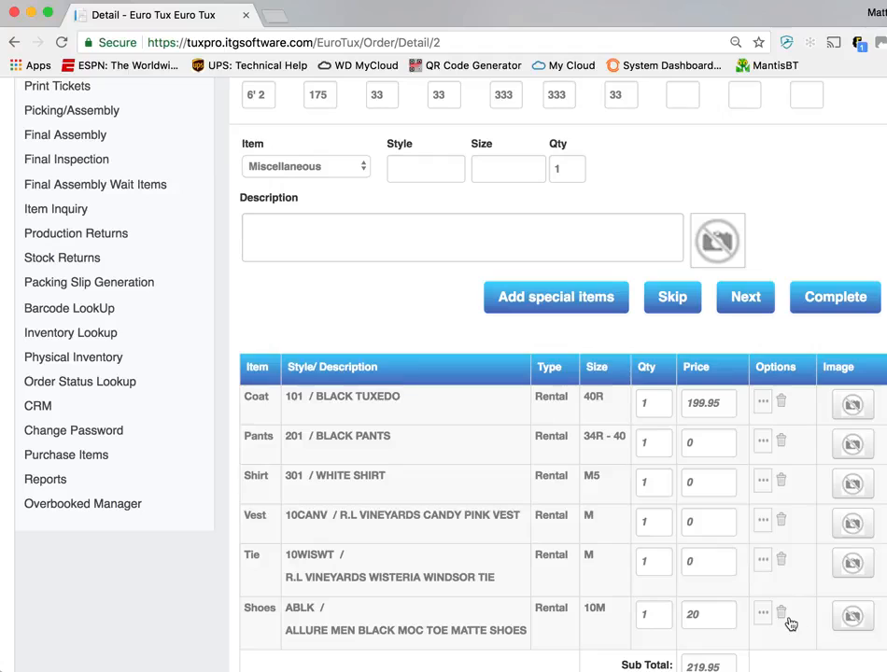
scroll(756, 605, down, 2)
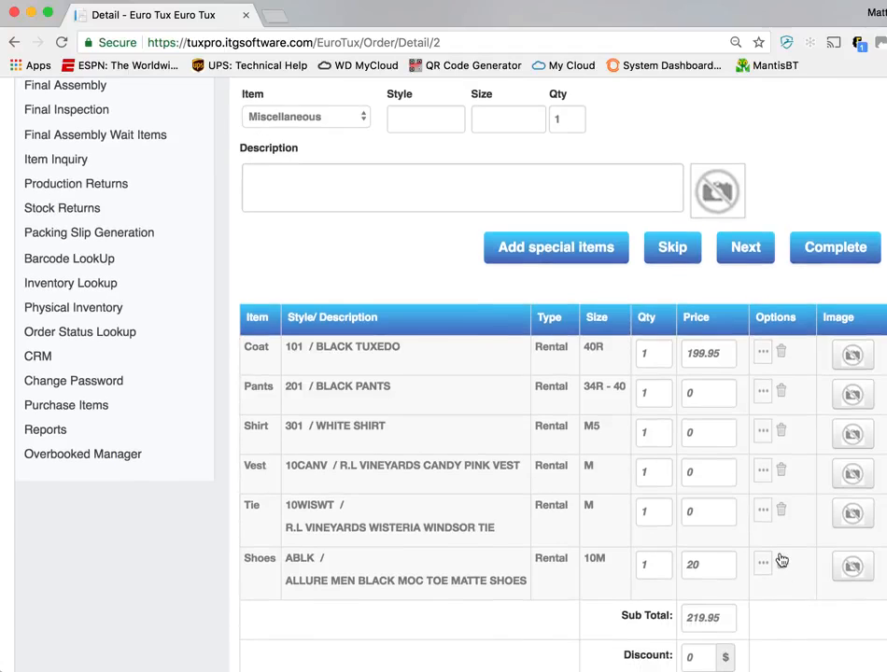
click(782, 563)
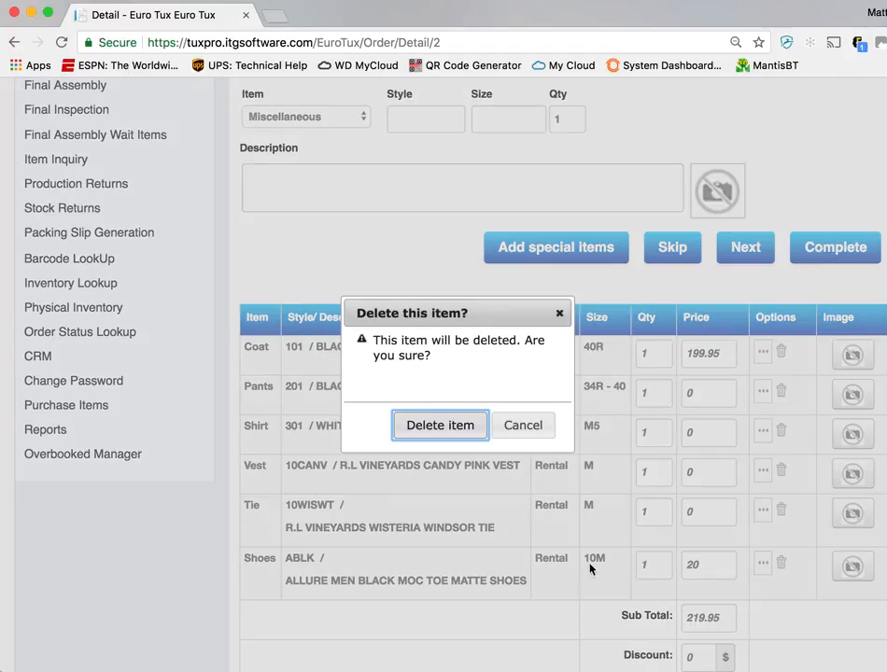
click(452, 433)
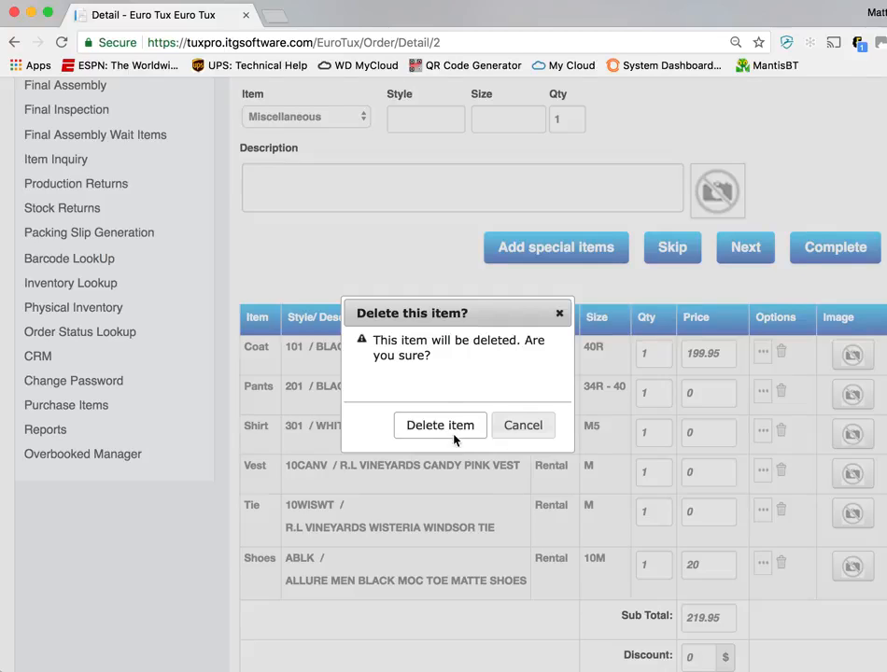
Choose Cummerbund as the item type in the order's item entry form
scroll(455, 557, up, 2)
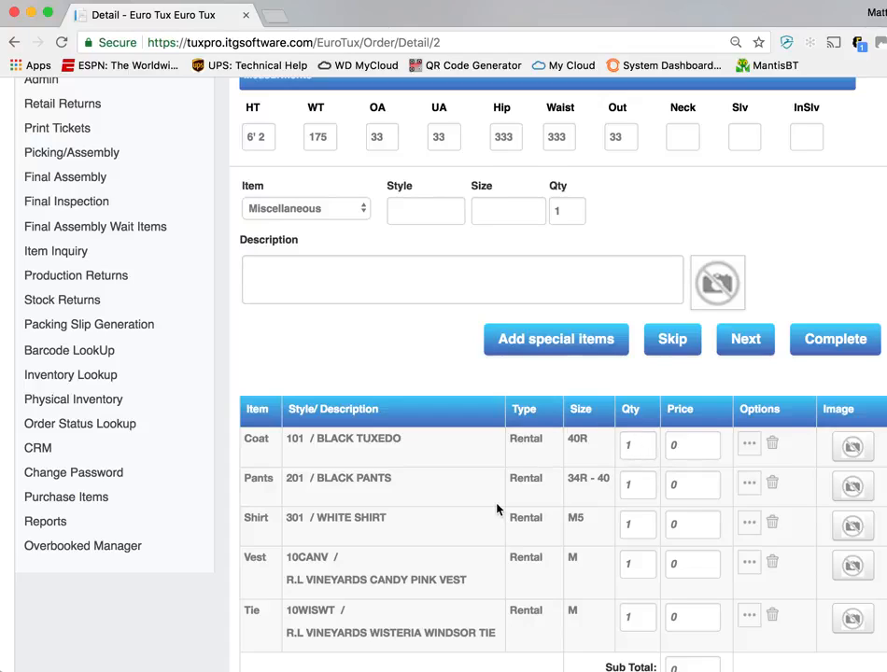
click(342, 209)
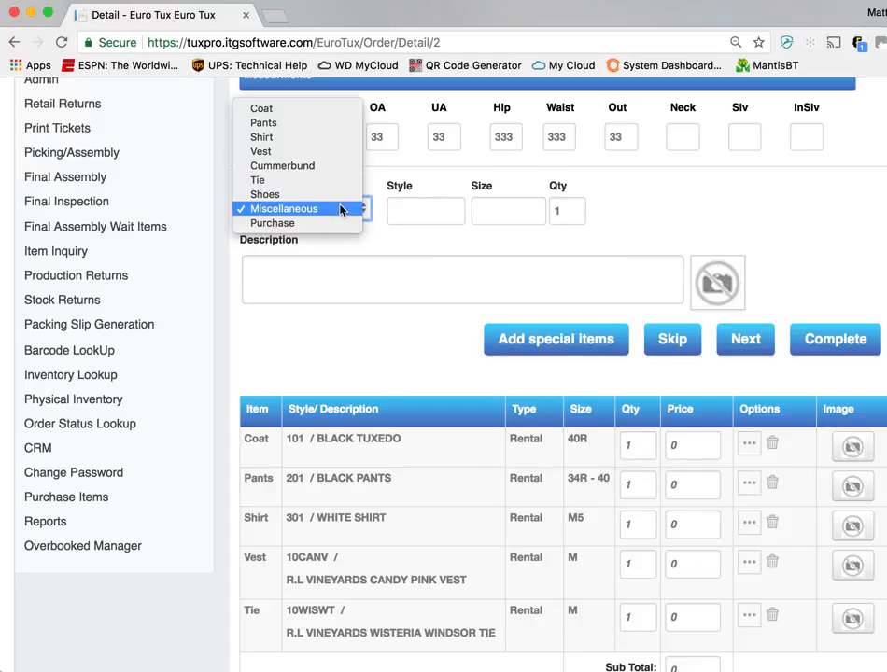
click(347, 166)
click(423, 223)
text(2)
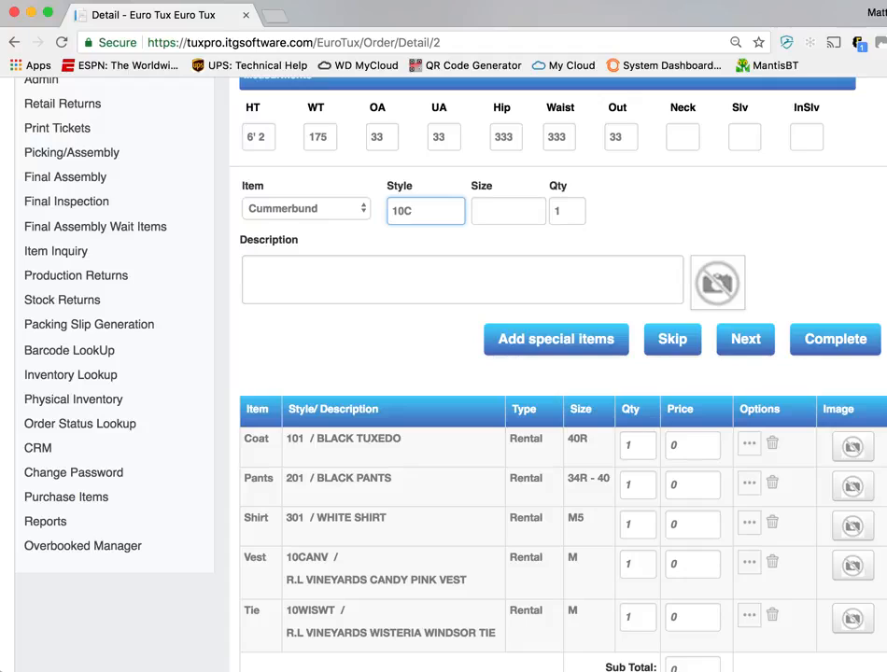
click(341, 207)
click(513, 259)
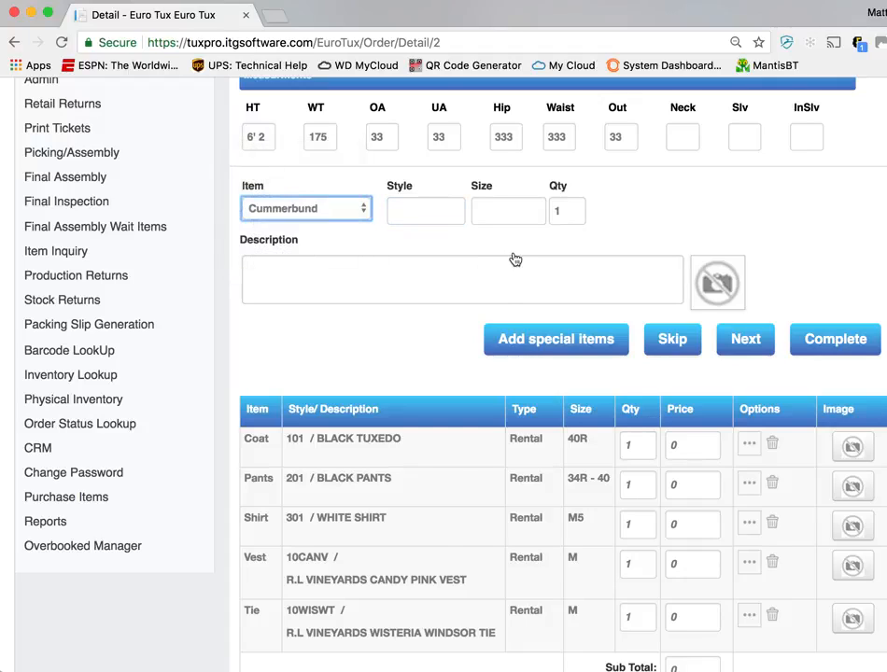
Get the prices again for the coat, pants, shirt, vest and tie in the order
scroll(493, 536, down, 2)
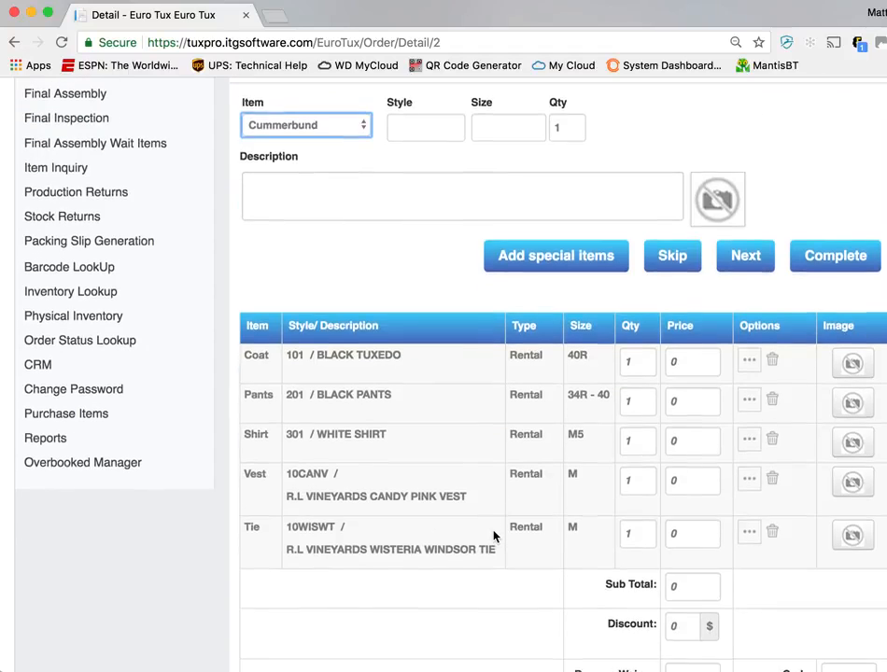
scroll(649, 514, down, 7)
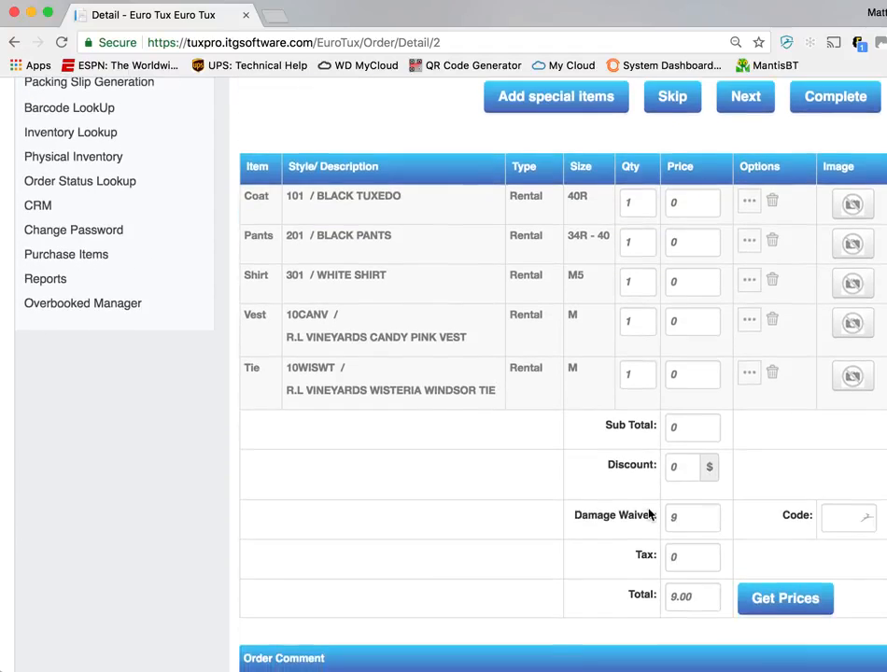
click(340, 521)
scroll(740, 530, down, 2)
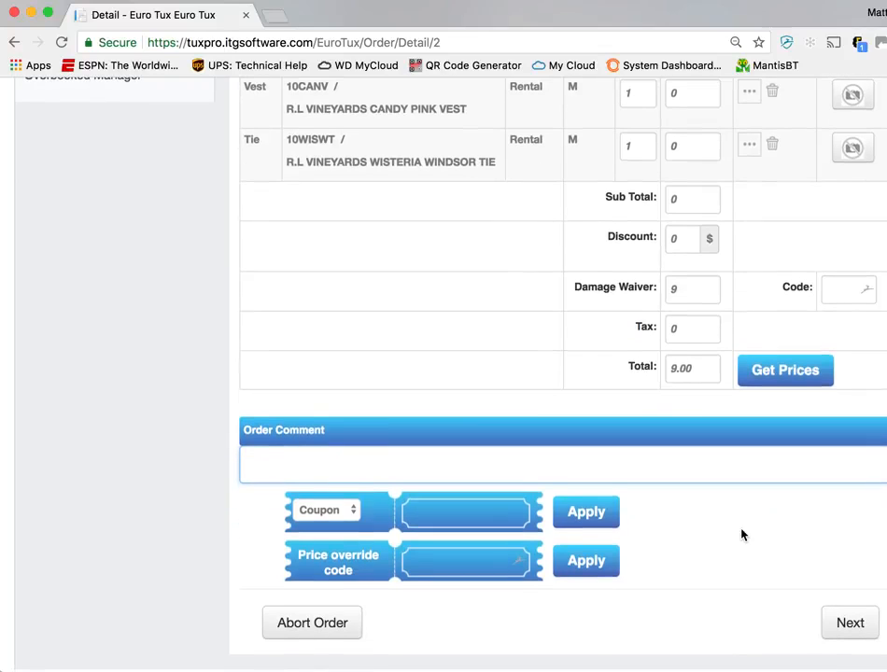
click(789, 380)
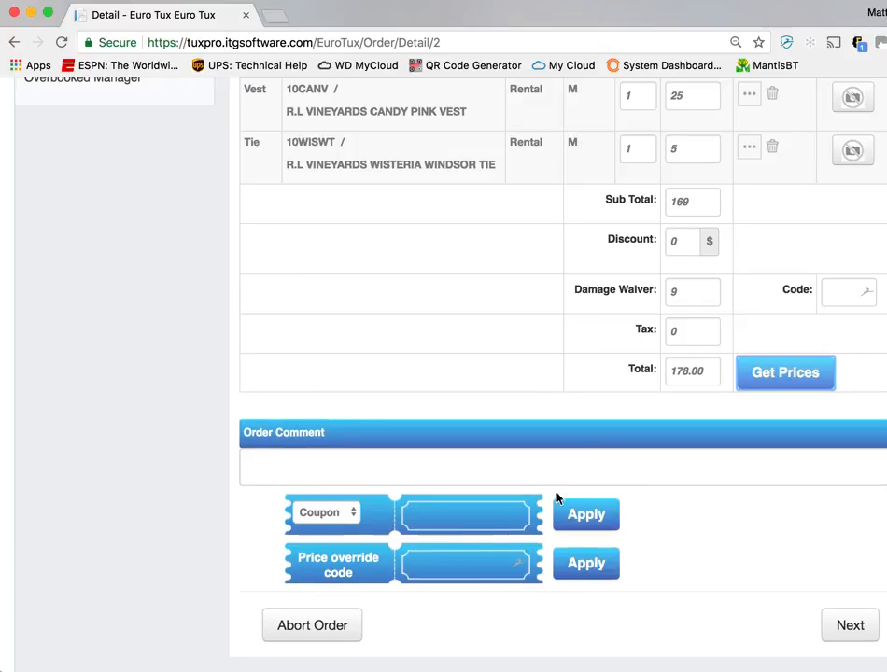
Apply the price override code to the order and apply TEST as the price override reason
click(456, 520)
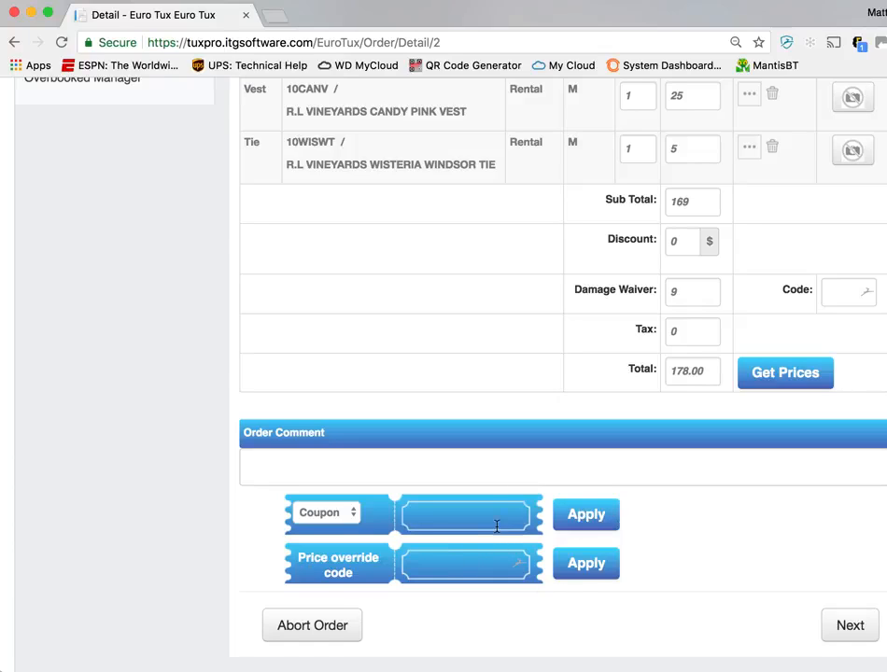
click(502, 569)
text(P101)
key(Tab)
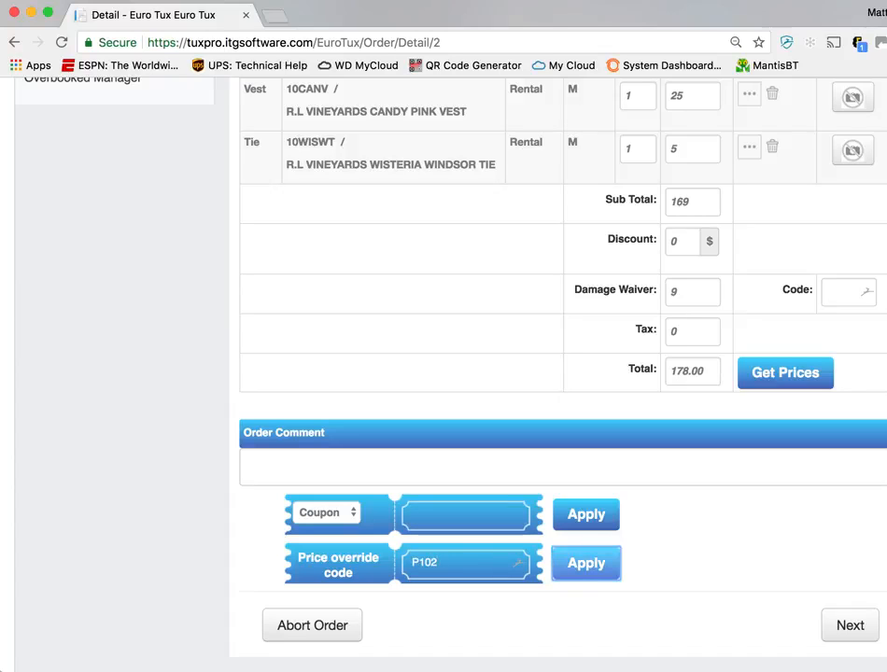
click(599, 571)
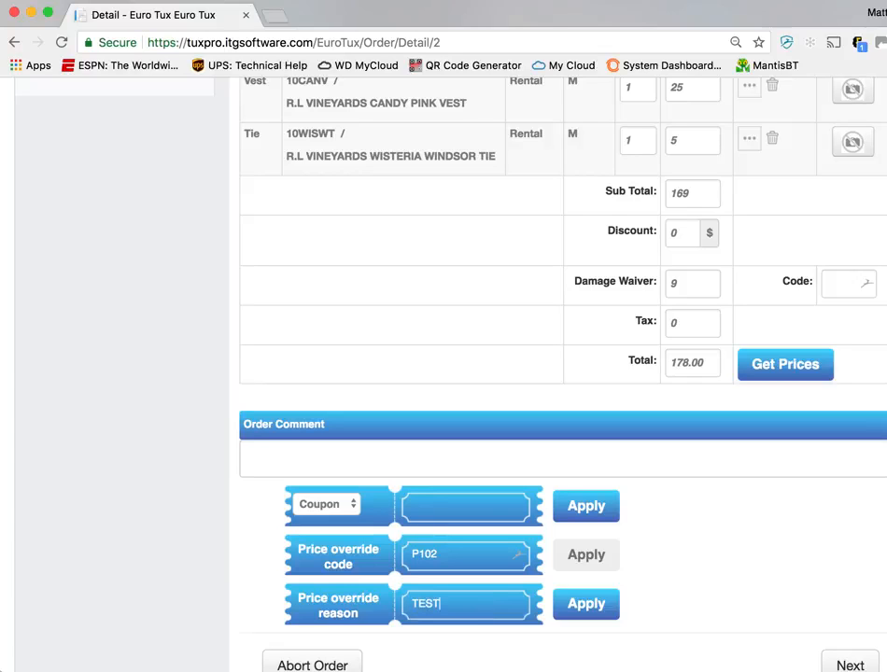
click(584, 605)
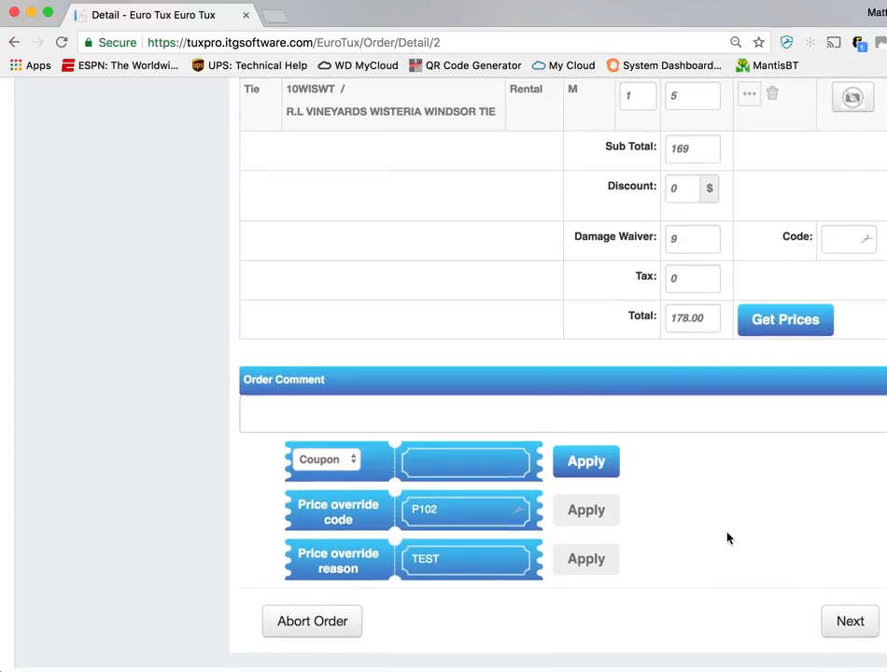
Set the price of the black tuxedo coat to 75
scroll(728, 537, up, 5)
double_click(690, 151)
text(75)
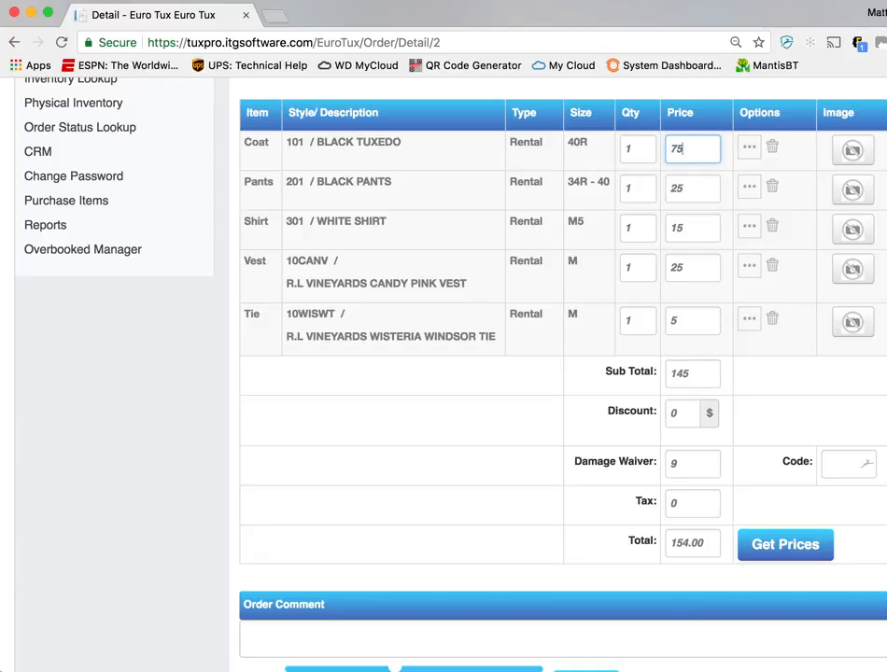
key(Tab)
scroll(729, 475, down, 3)
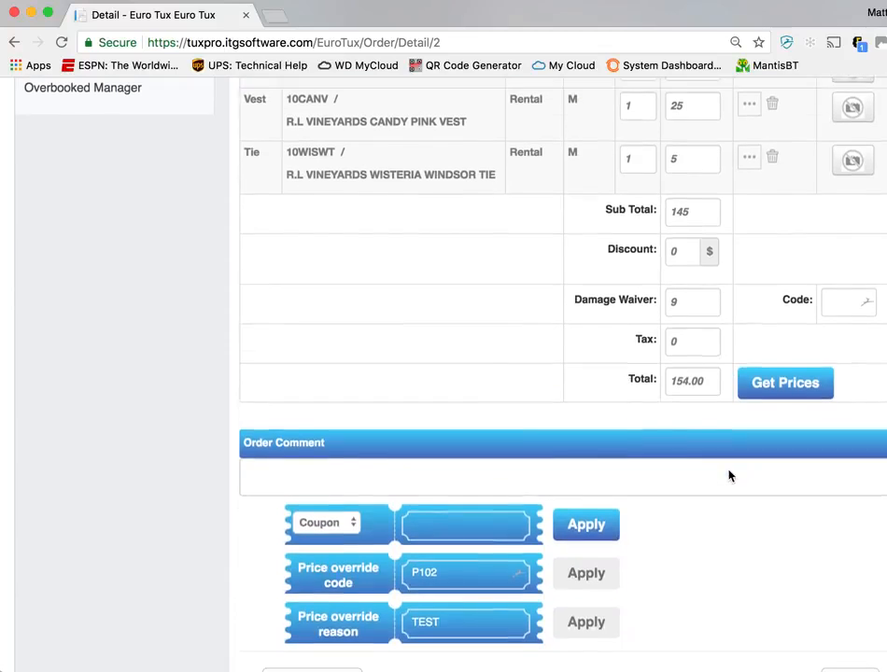
Proceed to the order summary and review the event details, ordered items and totals
scroll(730, 475, down, 2)
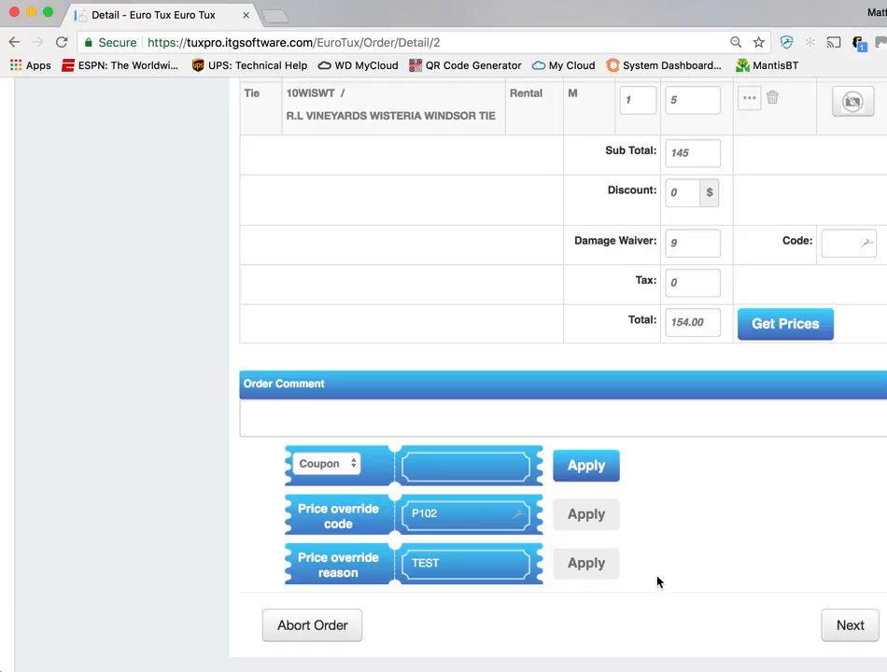
click(850, 625)
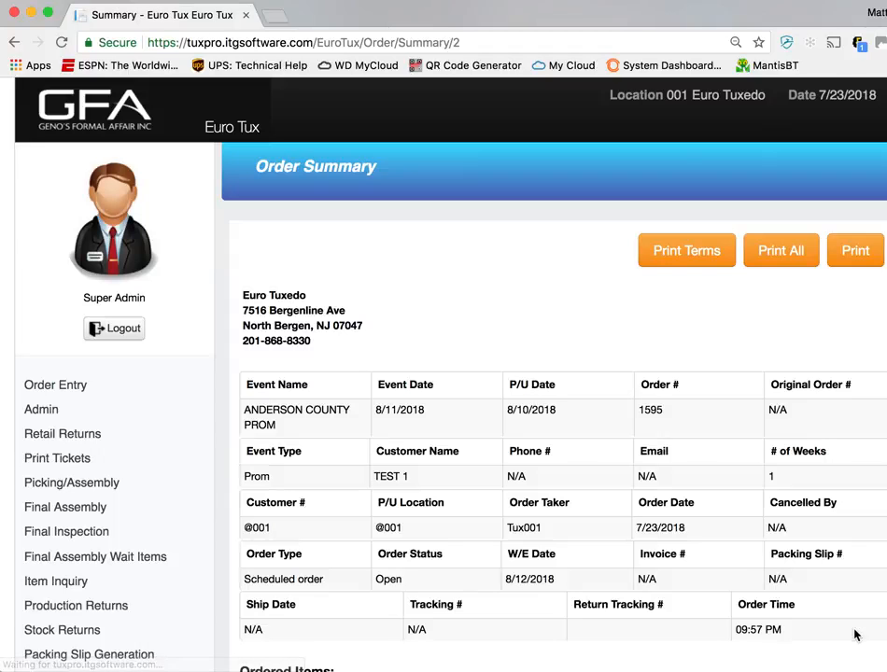
scroll(634, 372, down, 5)
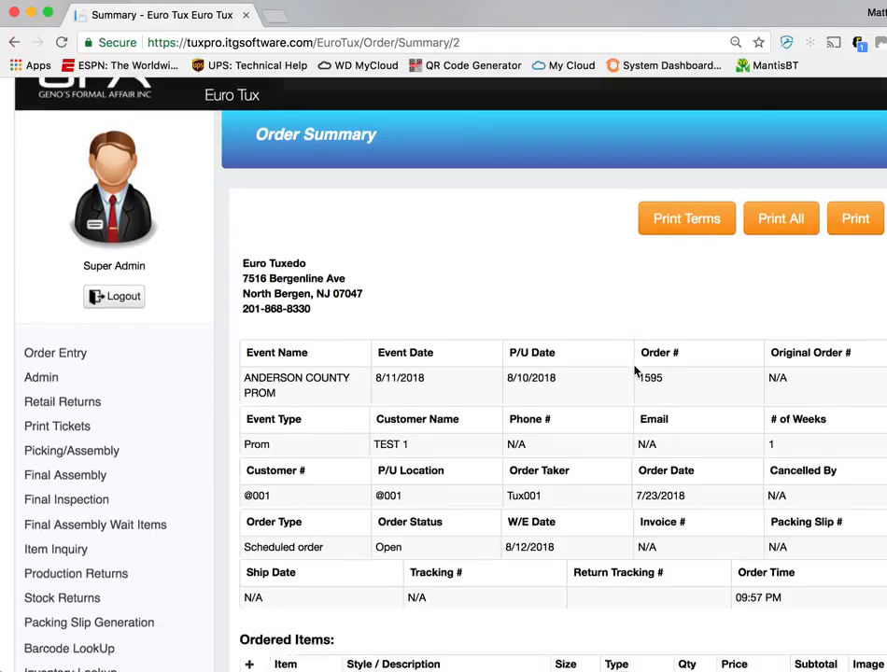
scroll(634, 369, down, 3)
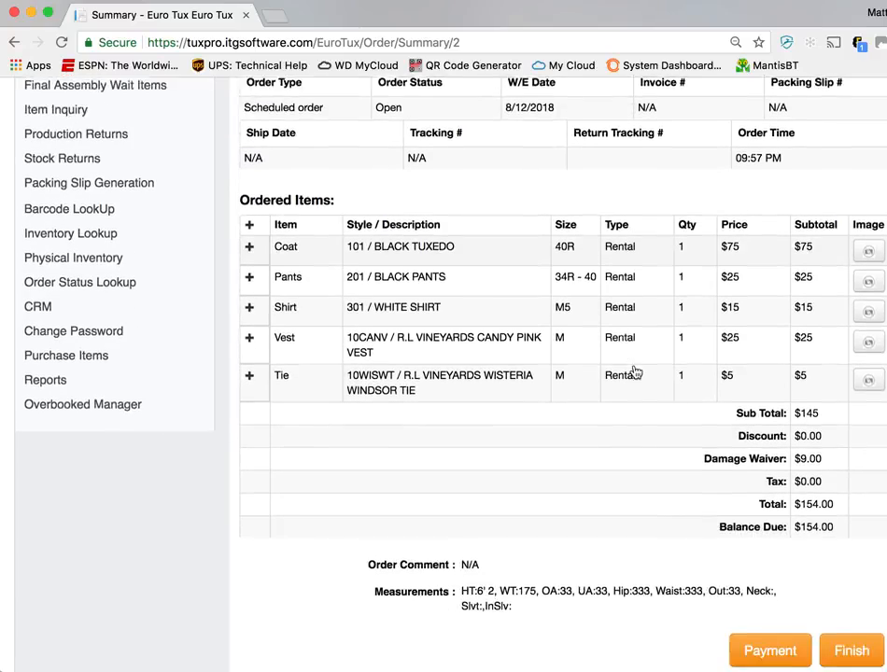
scroll(634, 369, up, 3)
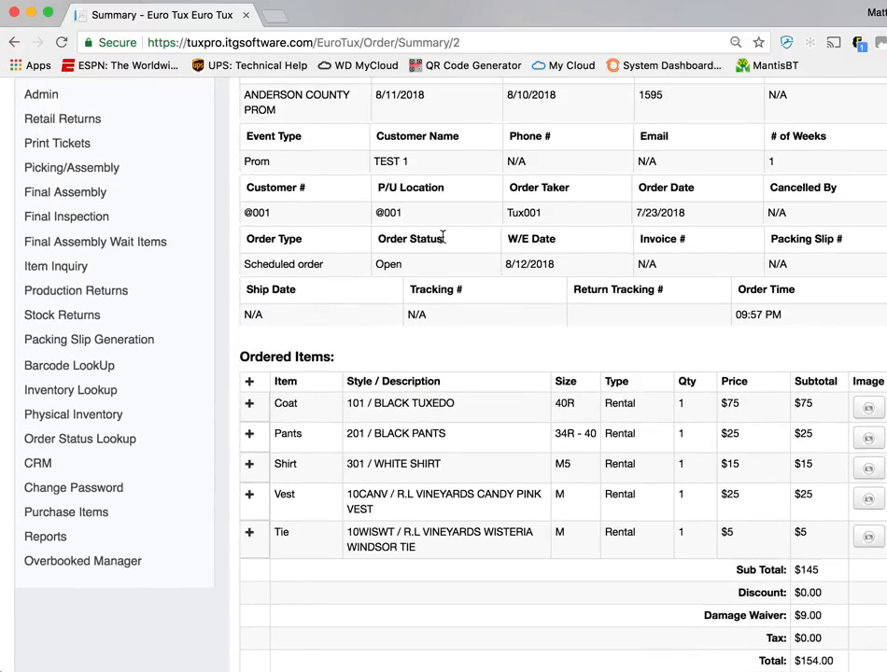
scroll(444, 237, up, 1)
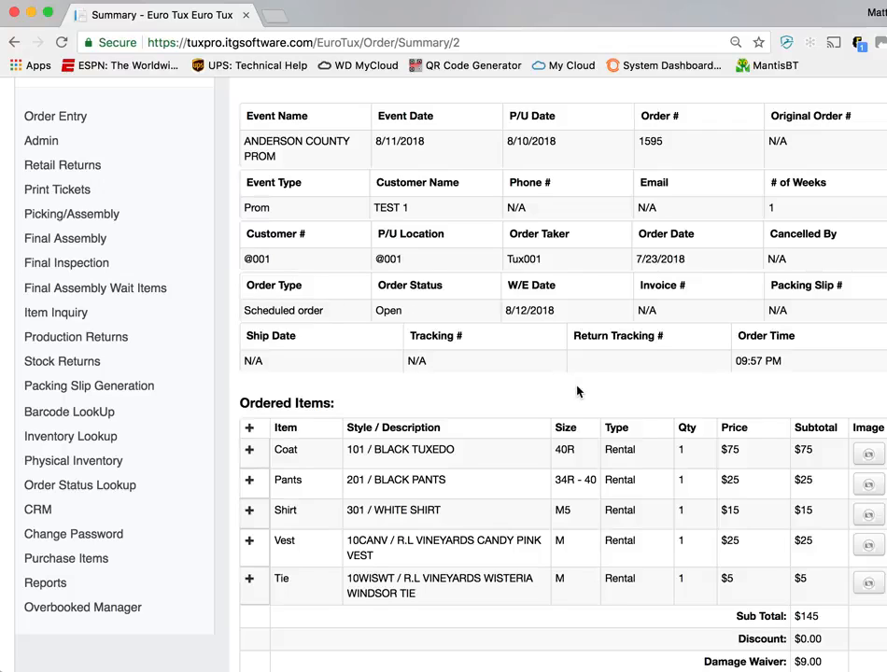
Open the print preview of the order with its terms, show more print settings and enlarge the document
scroll(577, 392, up, 5)
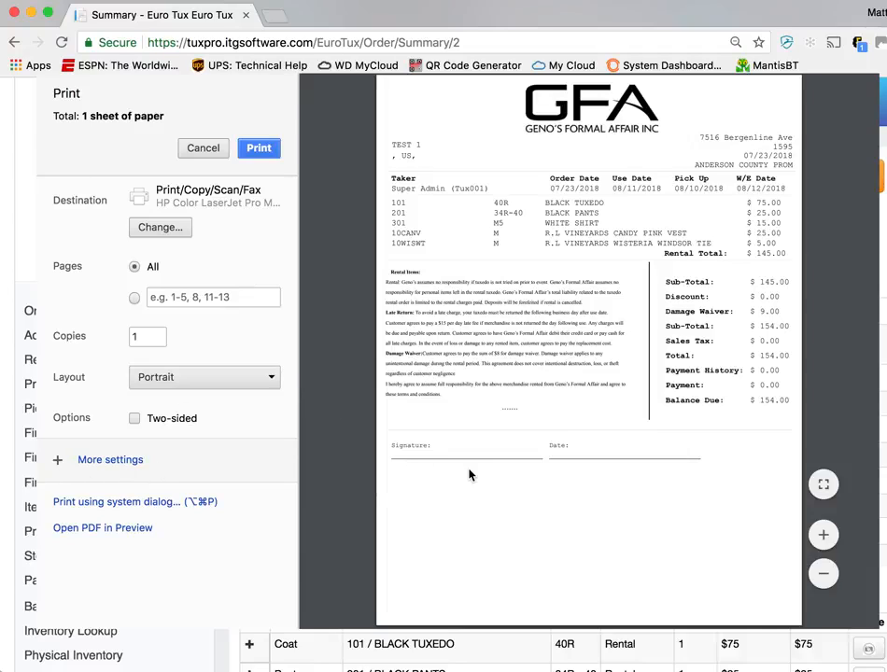
click(58, 459)
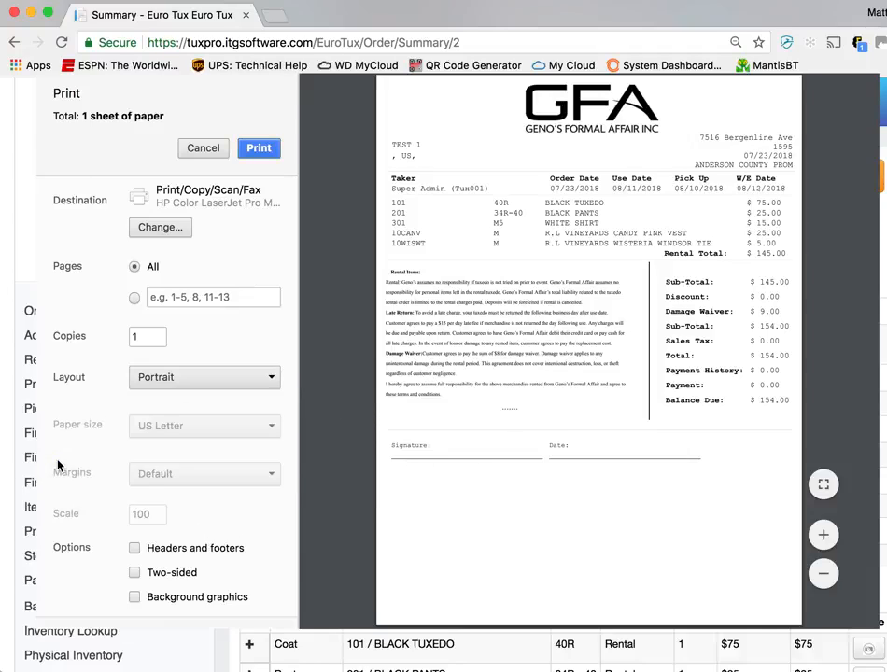
click(824, 535)
click(824, 537)
click(823, 540)
click(822, 540)
click(823, 540)
Read the rental, late return and damage waiver terms in the print preview and close it without printing
scroll(623, 385, down, 3)
scroll(623, 388, down, 2)
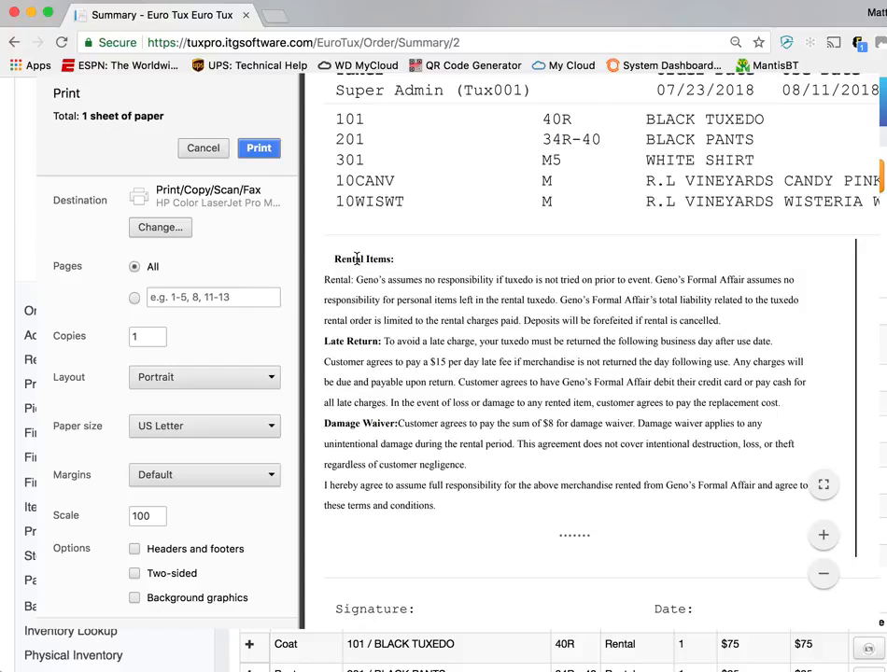
scroll(584, 445, down, 5)
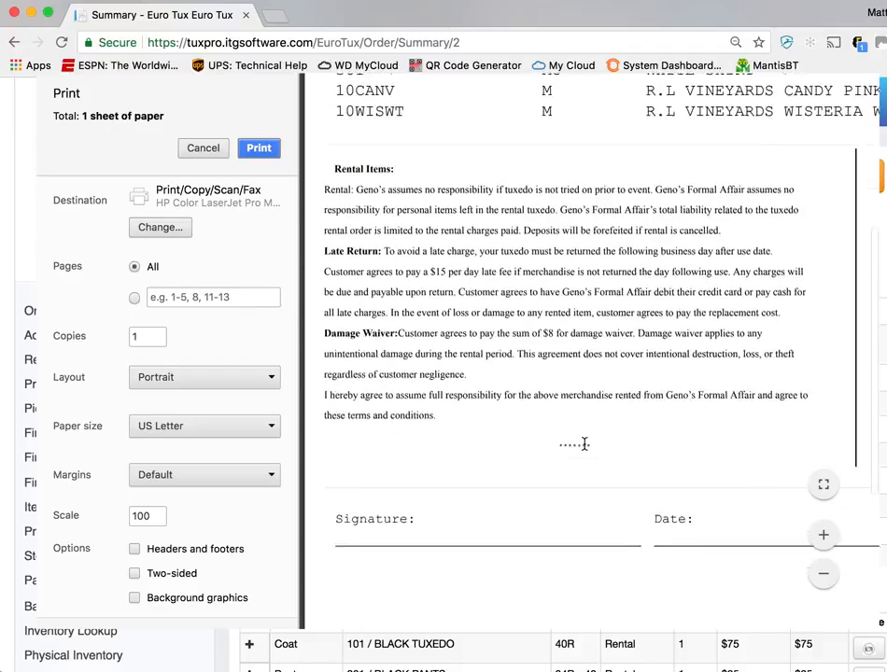
scroll(585, 444, up, 3)
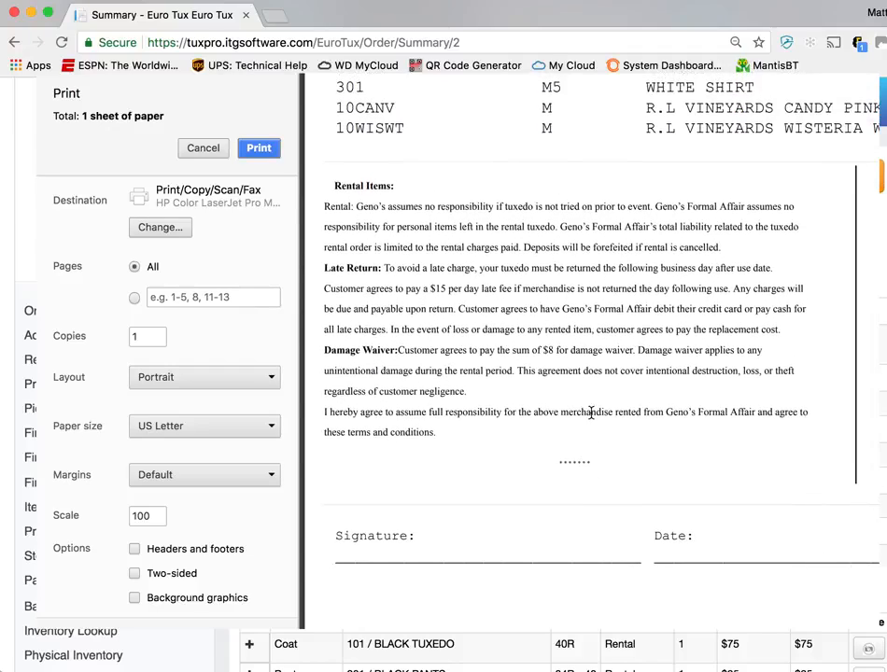
scroll(525, 392, up, 3)
scroll(524, 392, up, 1)
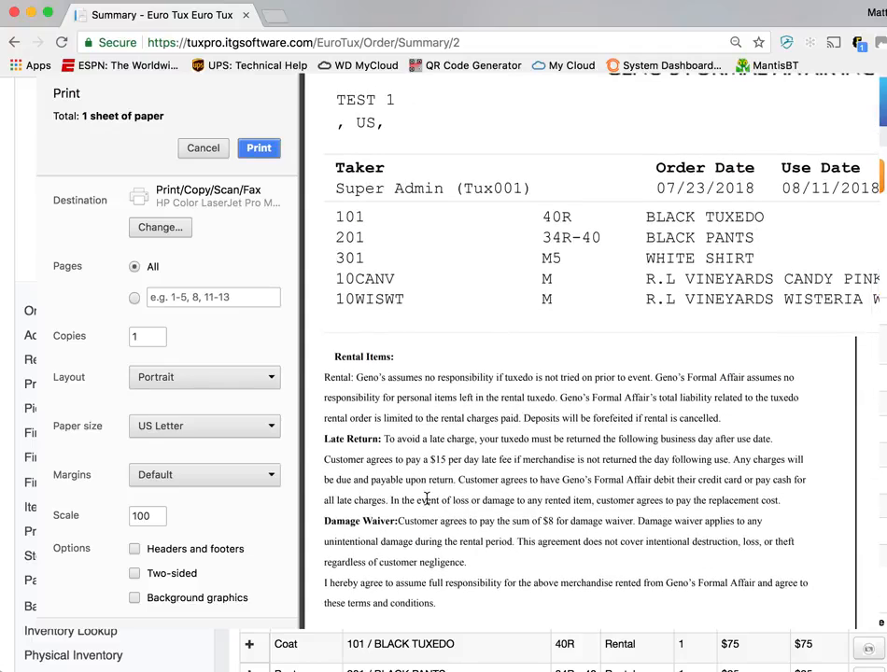
scroll(427, 499, down, 3)
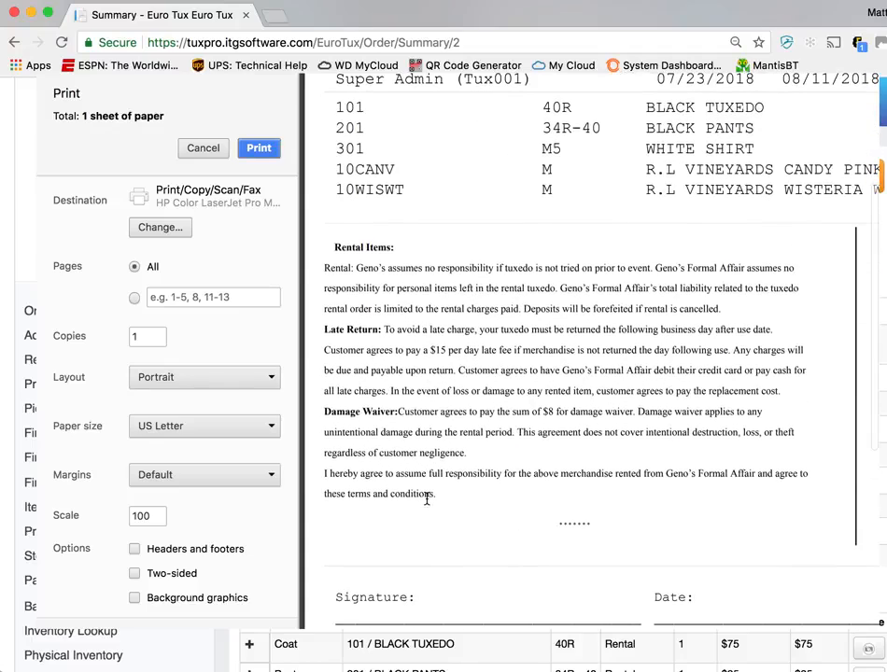
click(204, 150)
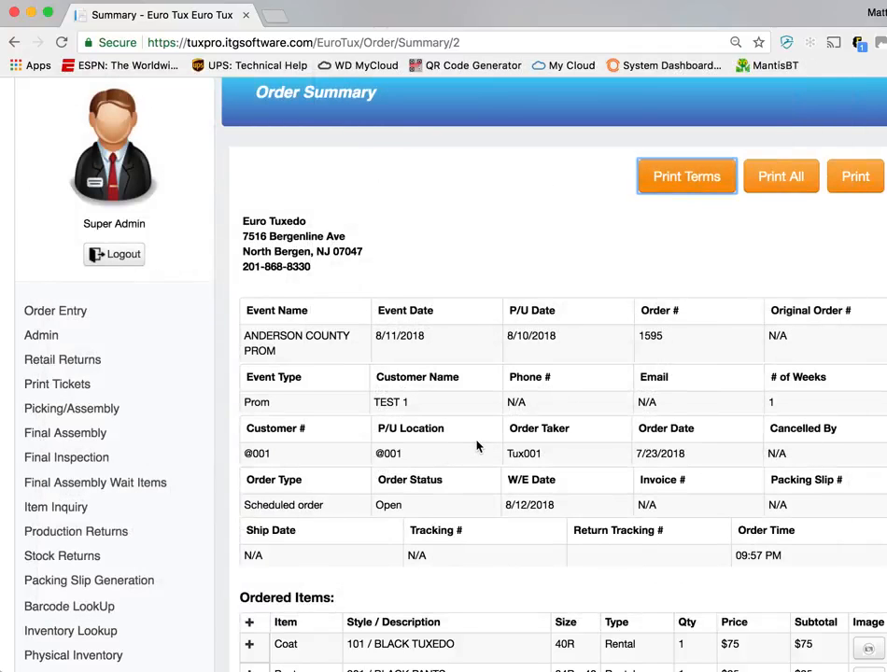
Check the ordered items, charges and measurements in the order summary
scroll(483, 443, down, 5)
scroll(484, 445, up, 2)
scroll(484, 445, down, 3)
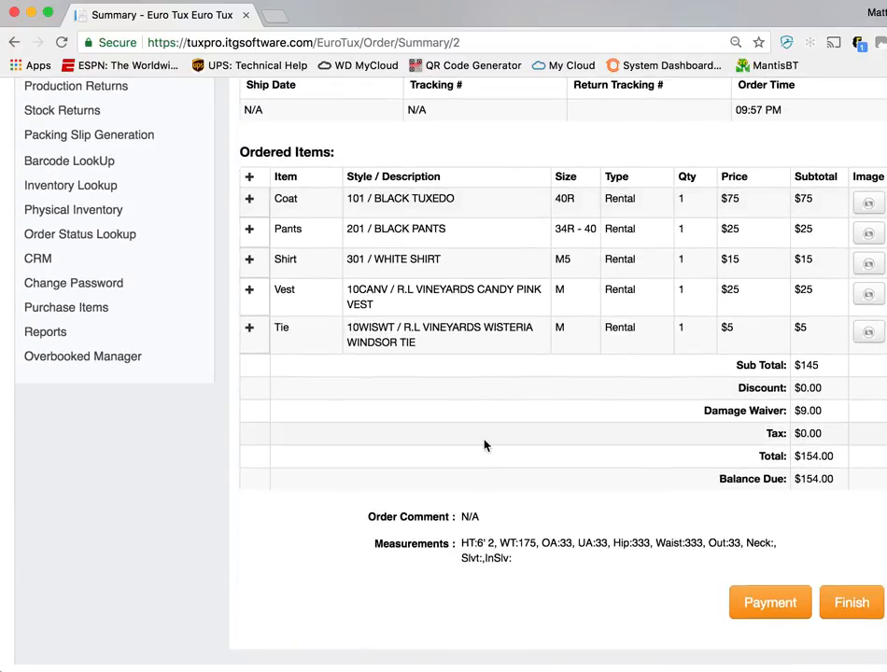
Return to order entry and start a new event of type Wedding
scroll(483, 445, up, 4)
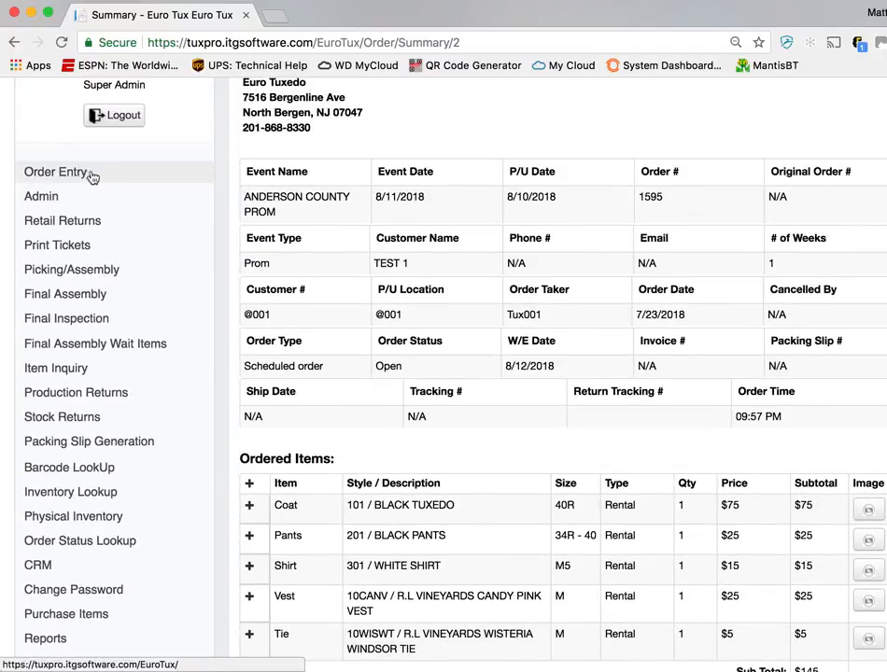
scroll(369, 335, up, 3)
click(95, 117)
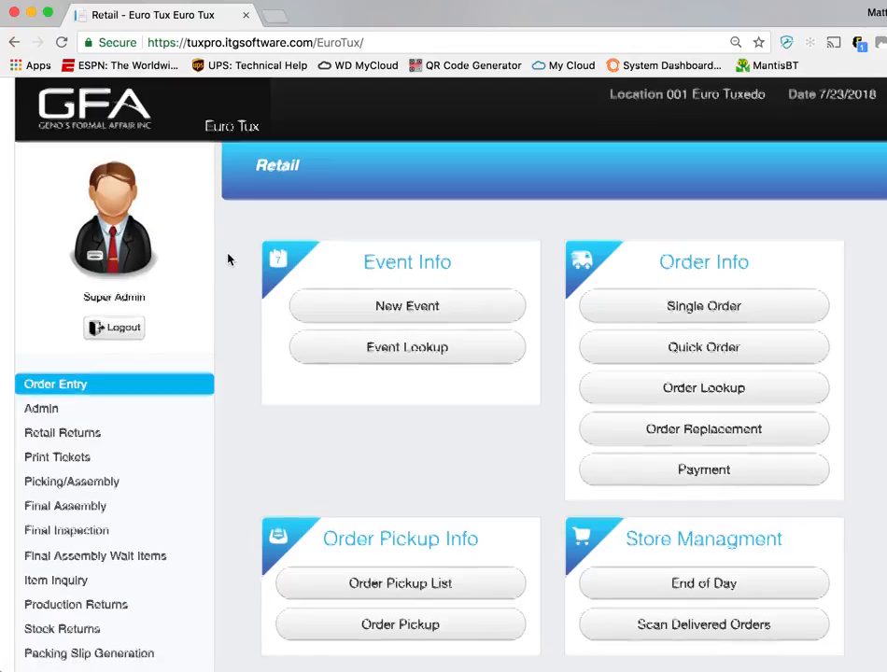
scroll(227, 257, down, 2)
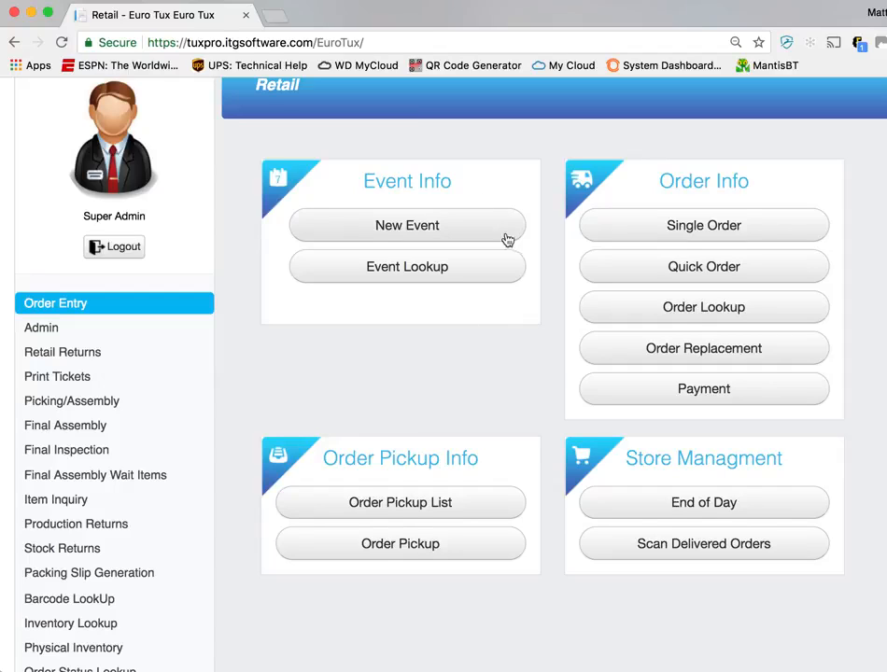
click(446, 233)
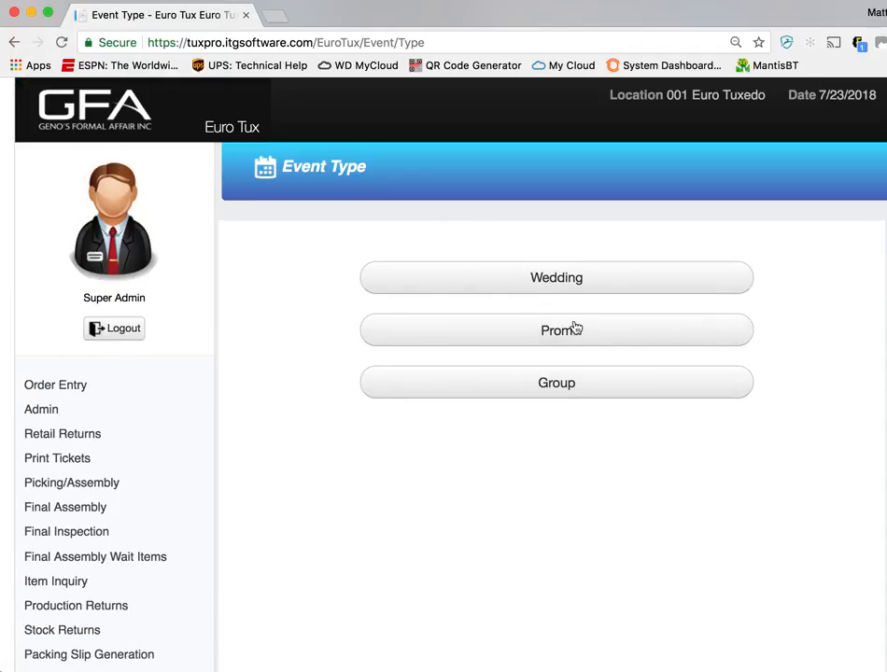
click(562, 280)
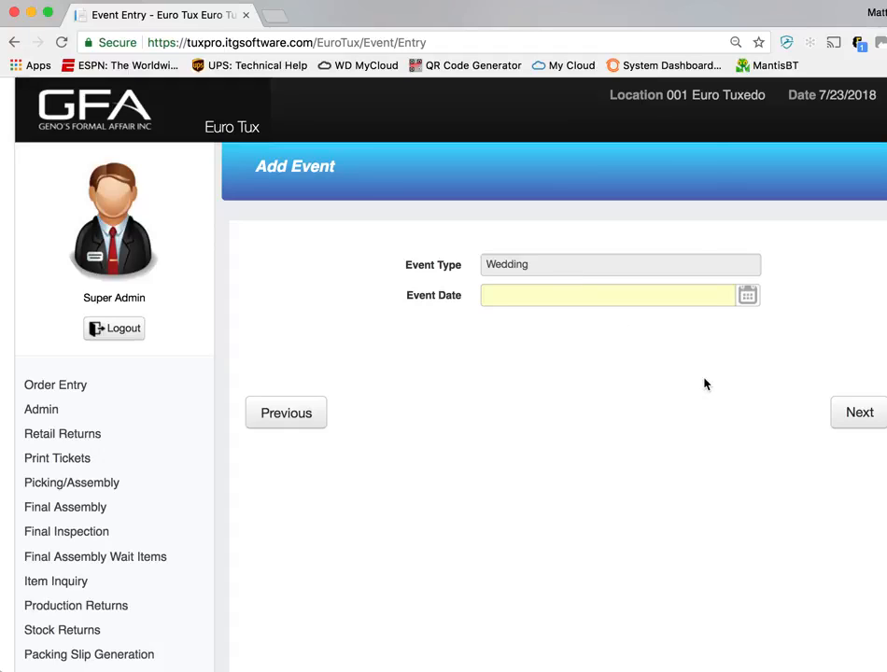
Set the wedding's event date to 08/11/2018 and proceed to the groom and bride details
click(744, 296)
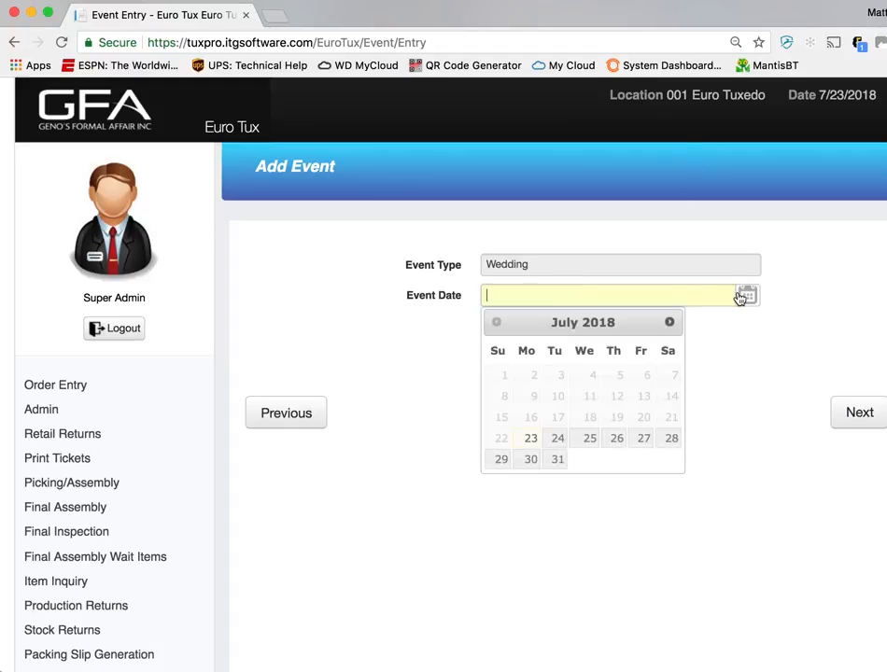
click(669, 321)
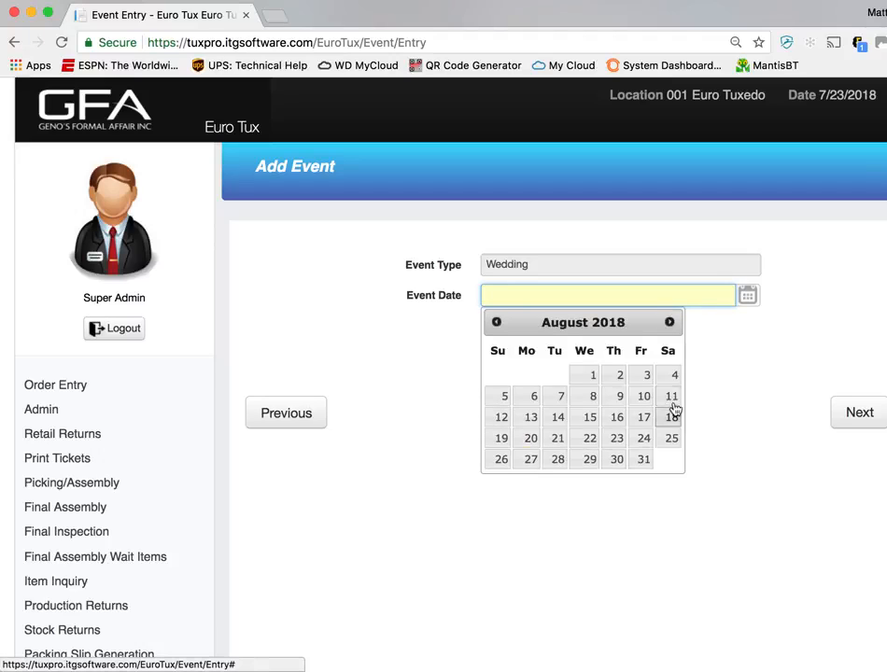
click(672, 398)
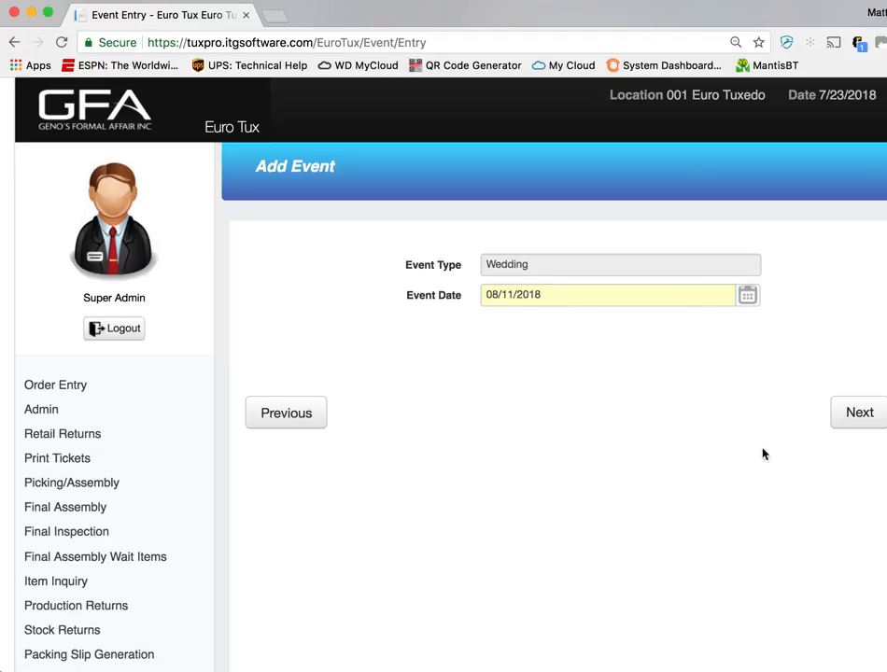
click(856, 420)
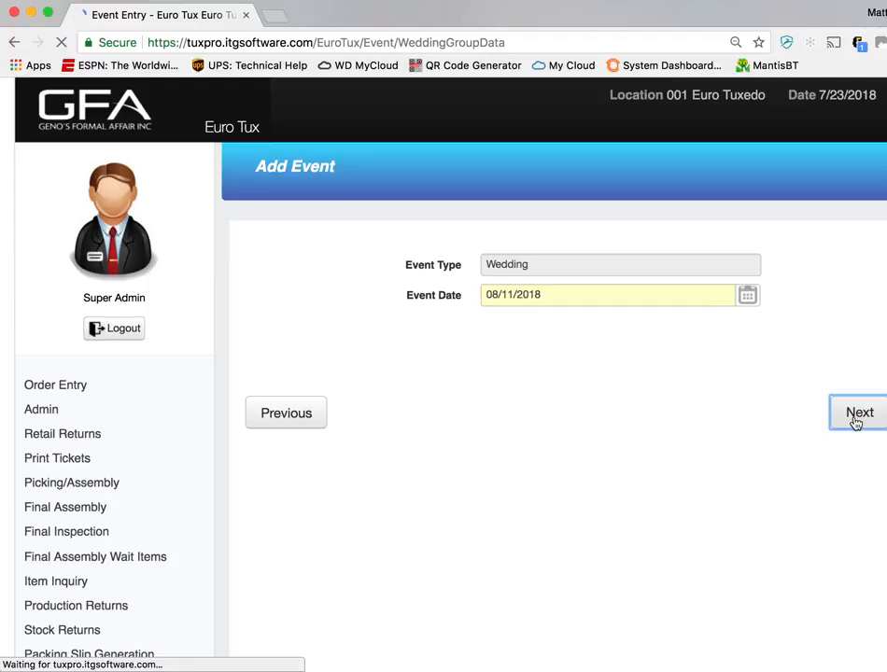
Enter the groom's first and last name for the wedding event
click(539, 362)
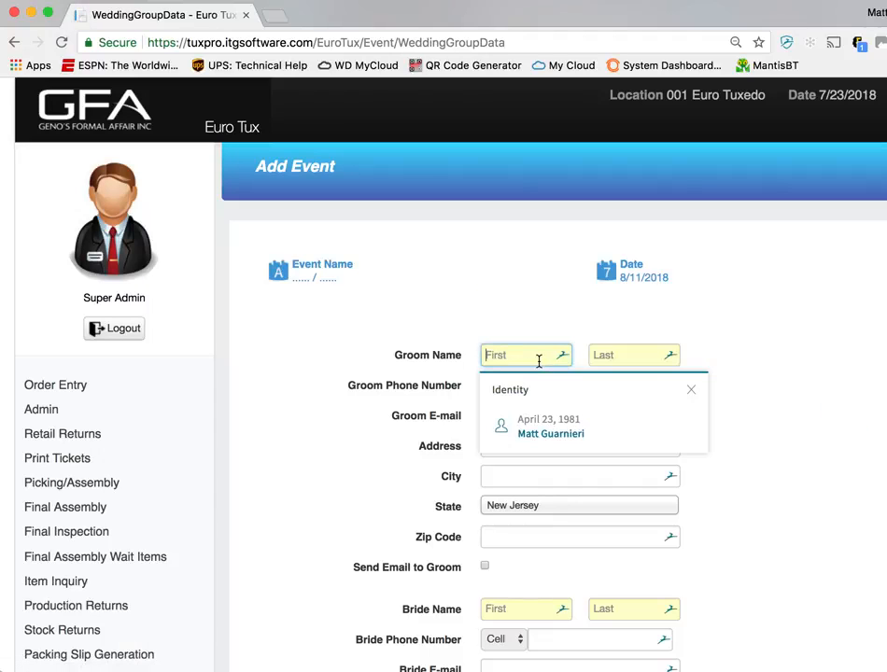
key(Tab)
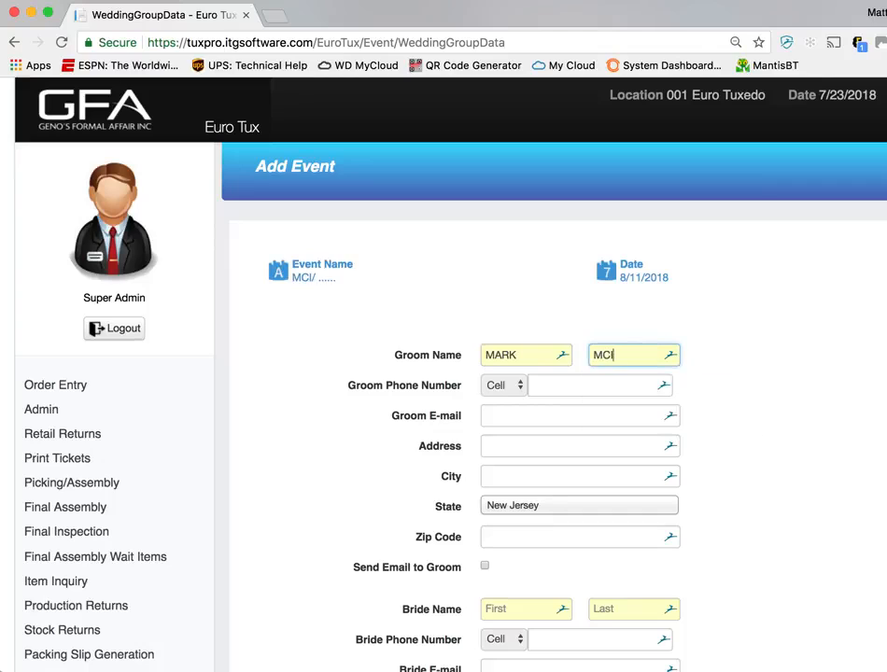
Enter the bride's first and last name and proceed to the wedding wearers list
click(528, 610)
scroll(601, 495, down, 2)
click(788, 367)
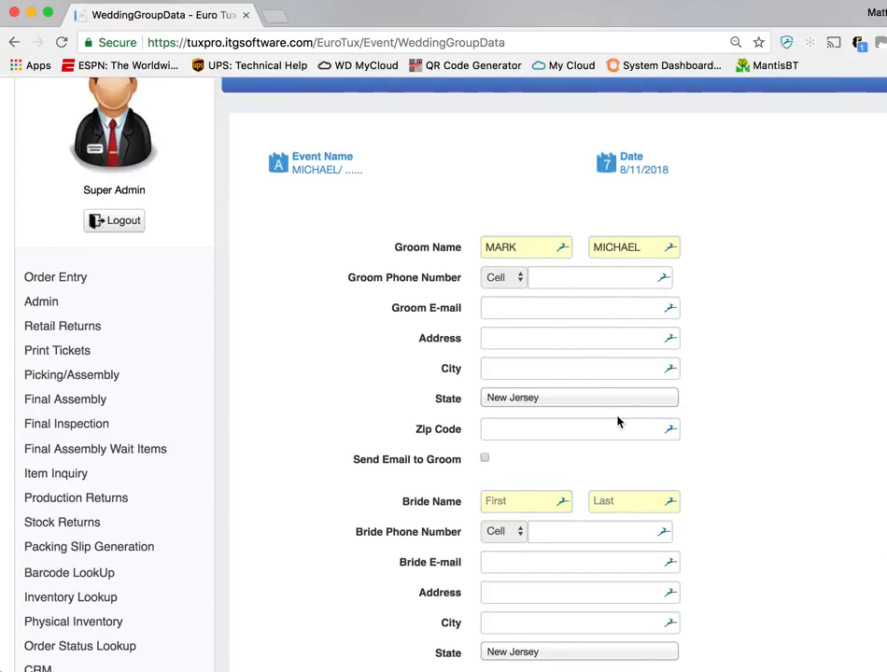
scroll(616, 422, down, 1)
scroll(579, 420, down, 1)
click(539, 424)
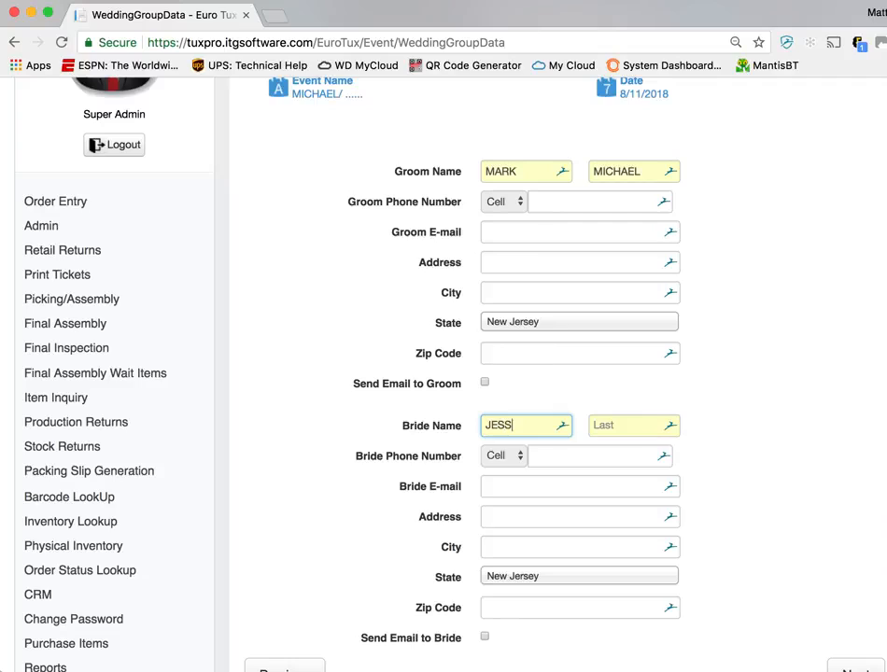
key(Tab)
click(524, 425)
text(E)
key(Tab)
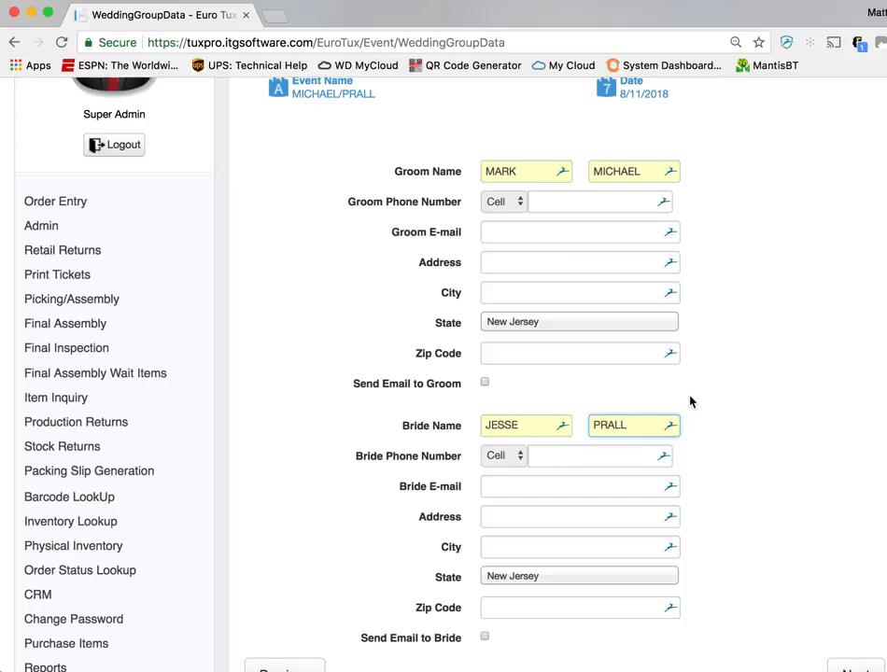
scroll(690, 401, down, 3)
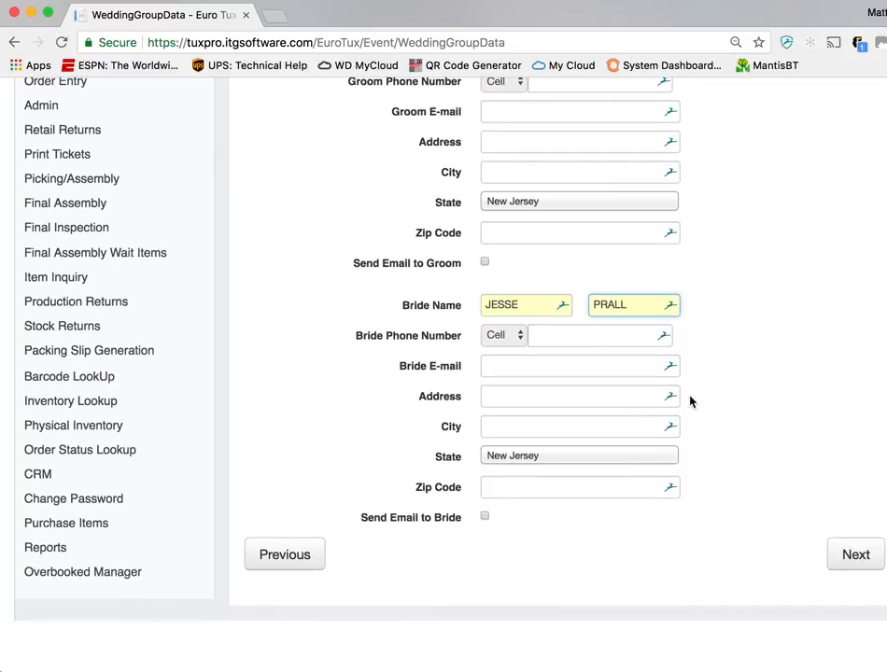
click(852, 568)
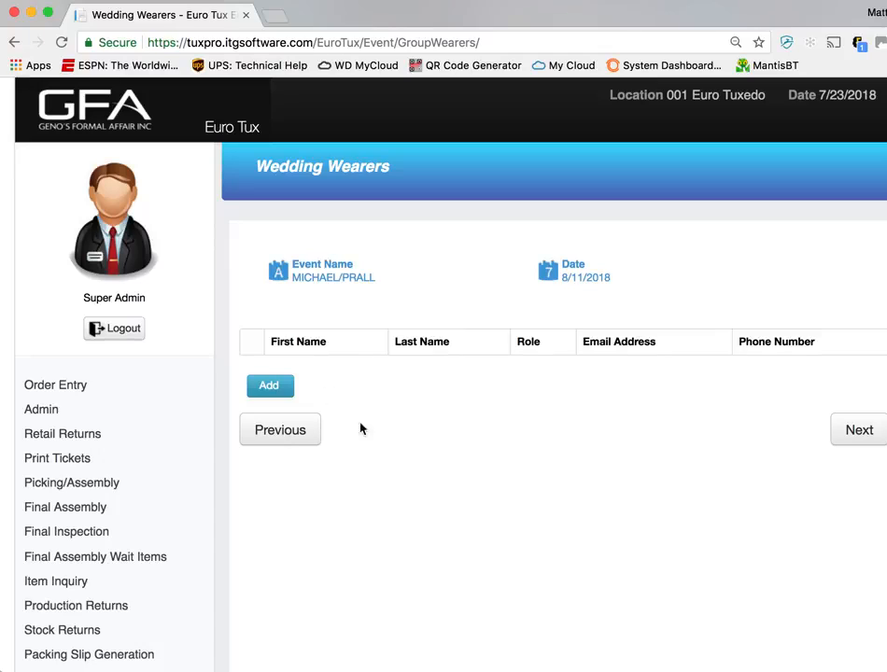
Add five empty wearer rows to the wedding wearers list
click(284, 391)
click(284, 429)
click(280, 468)
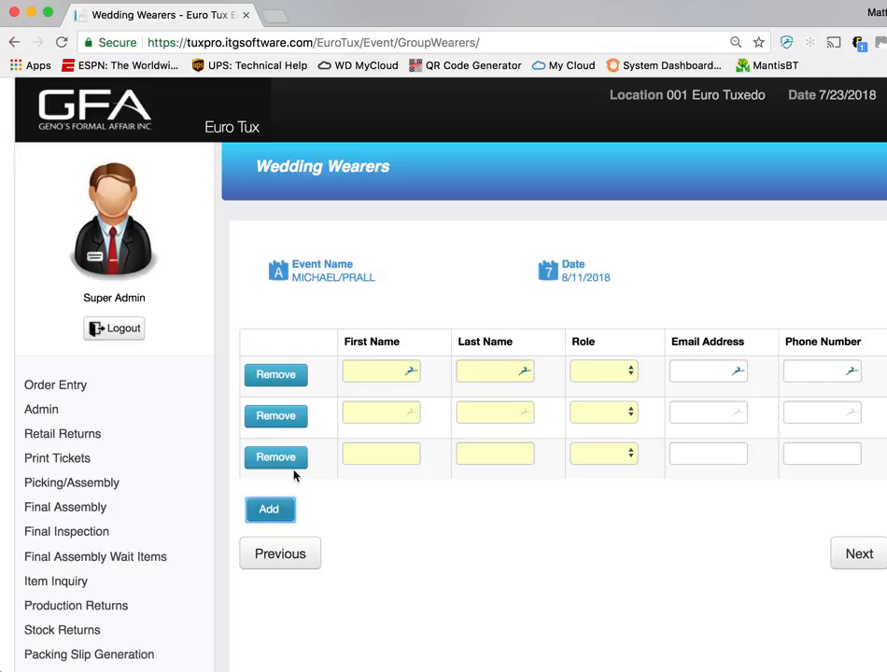
click(287, 511)
click(276, 552)
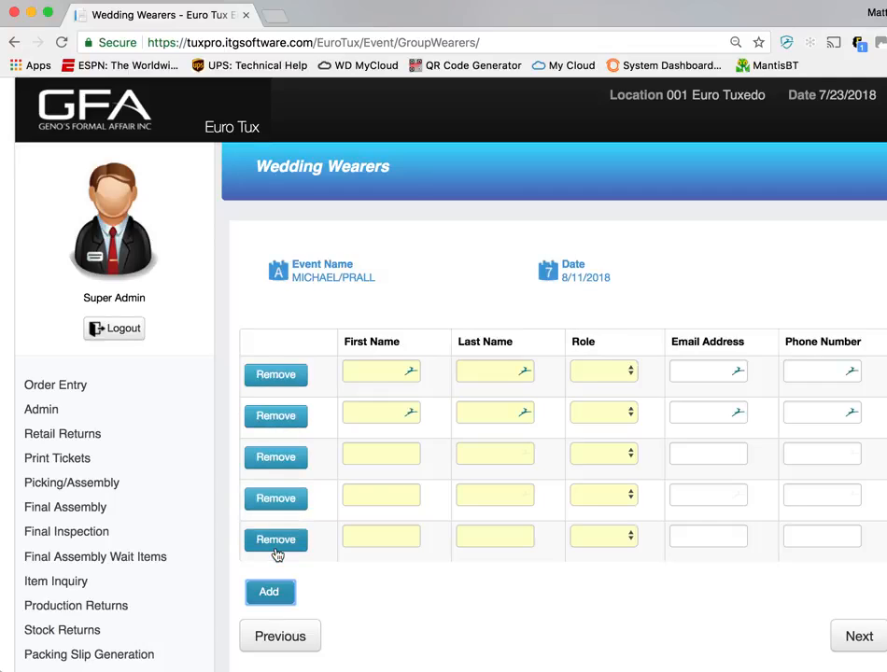
Enter the groom's first and last name in the first wearer row with the role Groom
click(386, 370)
key(Tab)
key(Tab)
key(g)
key(Tab)
key(Tab)
key(Tab)
key(Tab)
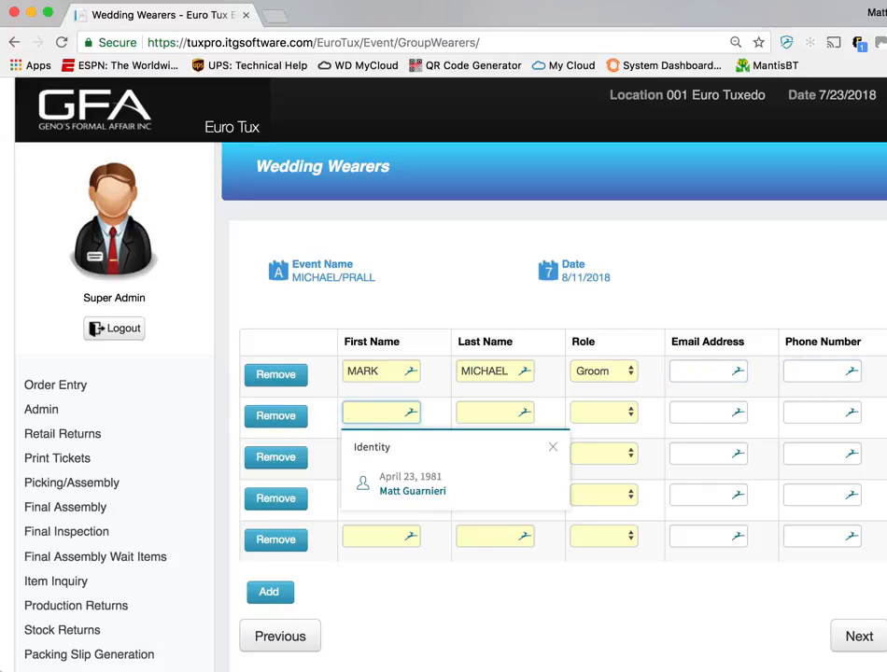
Fill the second wearer row with the placeholder SSS for both names and the role Groomsman
text(SSS)
key(Tab)
text(SSS)
key(Tab)
key(g)
key(g)
key(Tab)
key(Tab)
Fill the third wearer row with the placeholder LL for both names and the role Groomsman
key(Tab)
text(LL)
key(Tab)
text(LL)
key(Tab)
key(g)
key(g)
Fill the fourth wearer row with the placeholder NN for both names and the role Groomsman
key(Tab)
key(Tab)
key(Tab)
key(Tab)
text(NN)
Fill the fifth wearer row with the placeholder VV for both names as Groomsman and proceed to the wedding registry
key(Tab)
text(NN)
key(Tab)
key(g)
key(g)
key(Tab)
key(Tab)
key(Tab)
key(Tab)
text(VV)
key(Tab)
text(VV)
key(Tab)
key(g)
key(g)
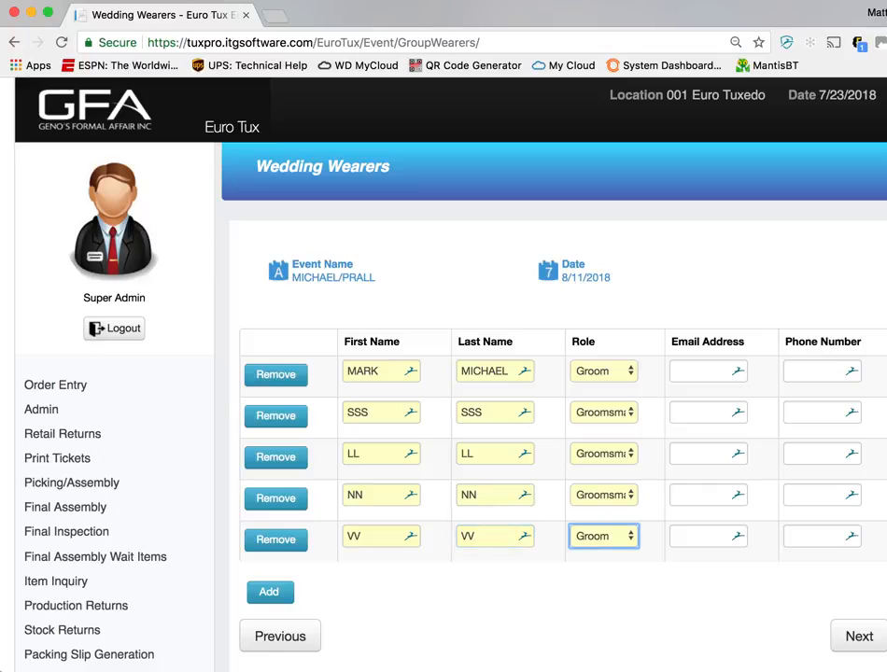
click(858, 637)
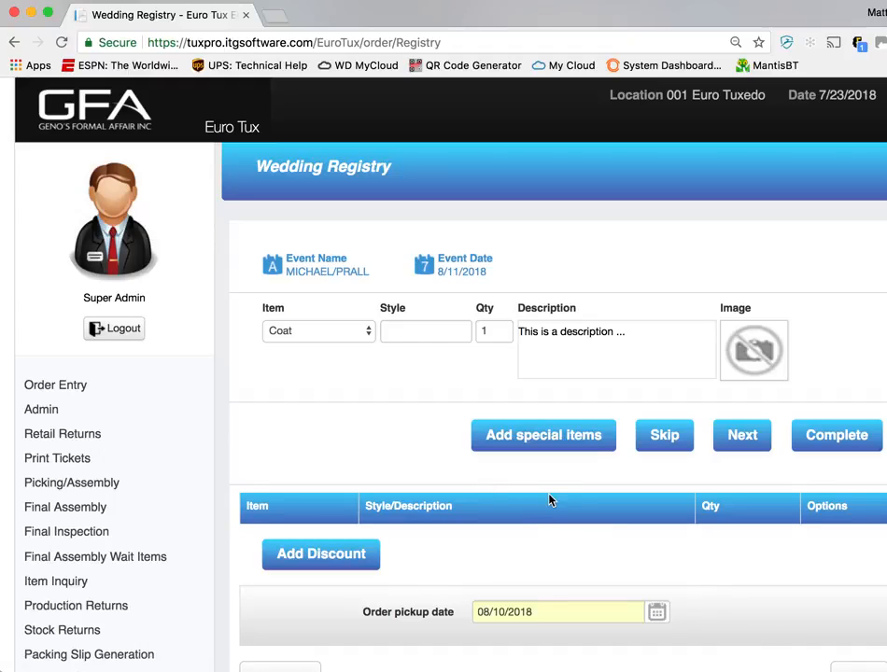
Add the coat in style 101 and the pants in style 201 to the wedding registry
click(414, 333)
text(101)
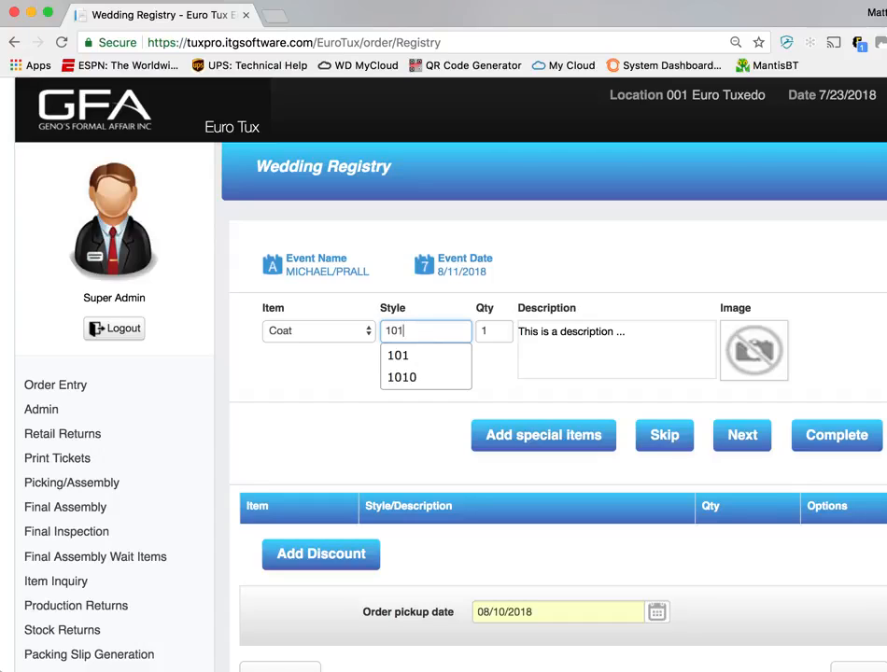
key(Tab)
key(Return)
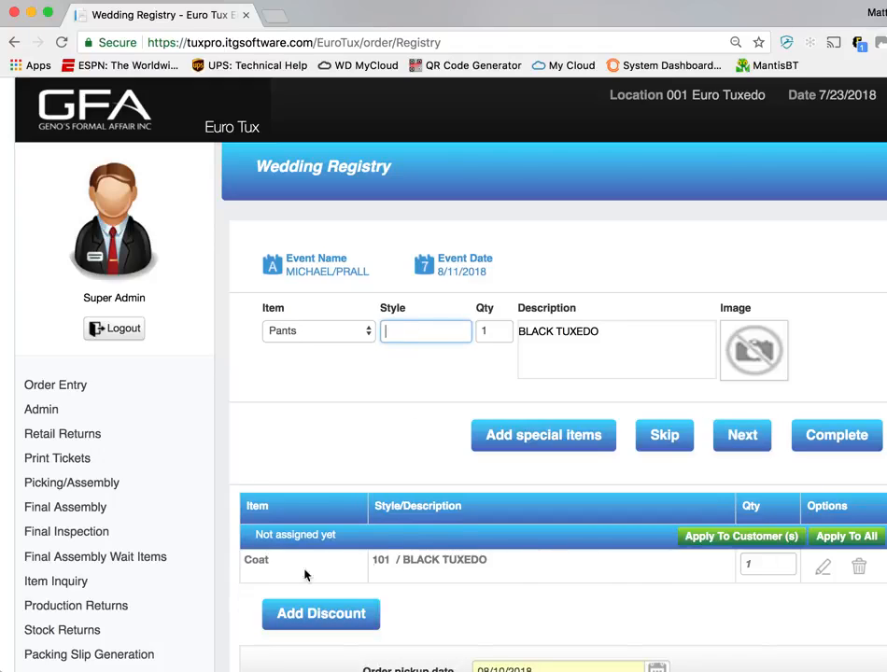
text(201)
key(Tab)
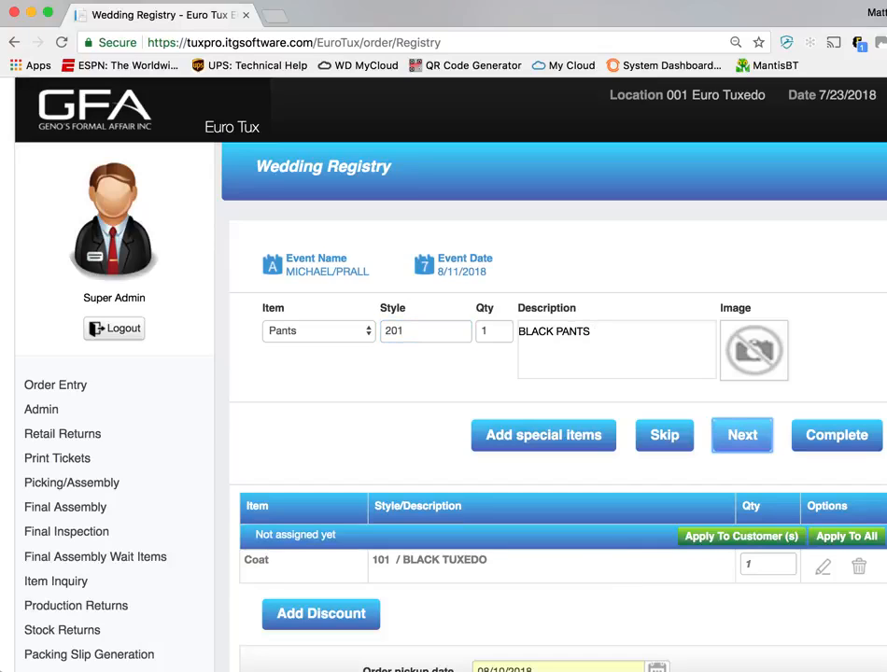
key(Return)
Add the shirt in style 301 and the vest in style 10CANV to the registry
text(301)
key(Tab)
key(Return)
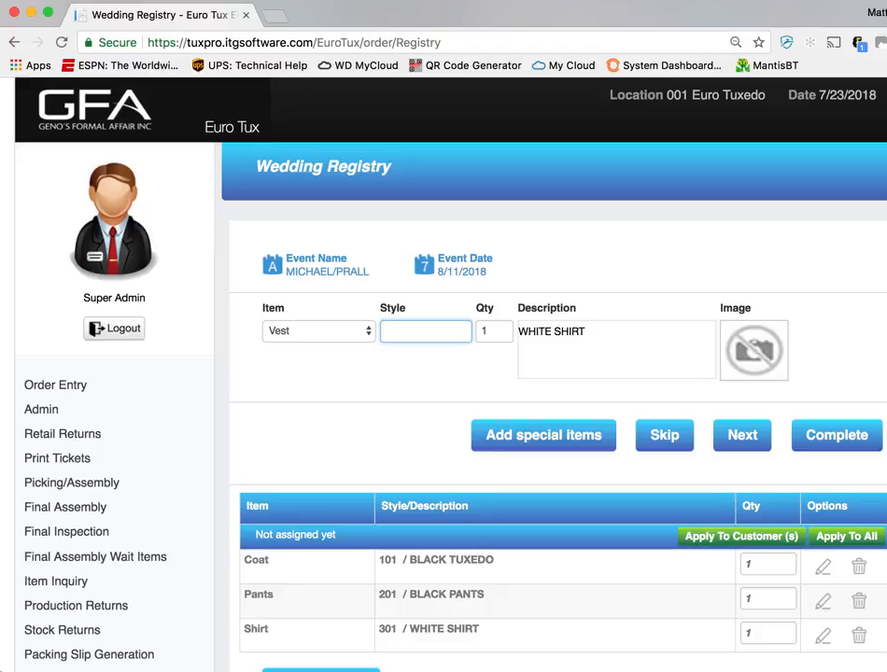
text(10CANV)
key(Tab)
key(Return)
Add the tie in style 10WISWT and the shoes in style ABLK to the registry
text(10WISWT)
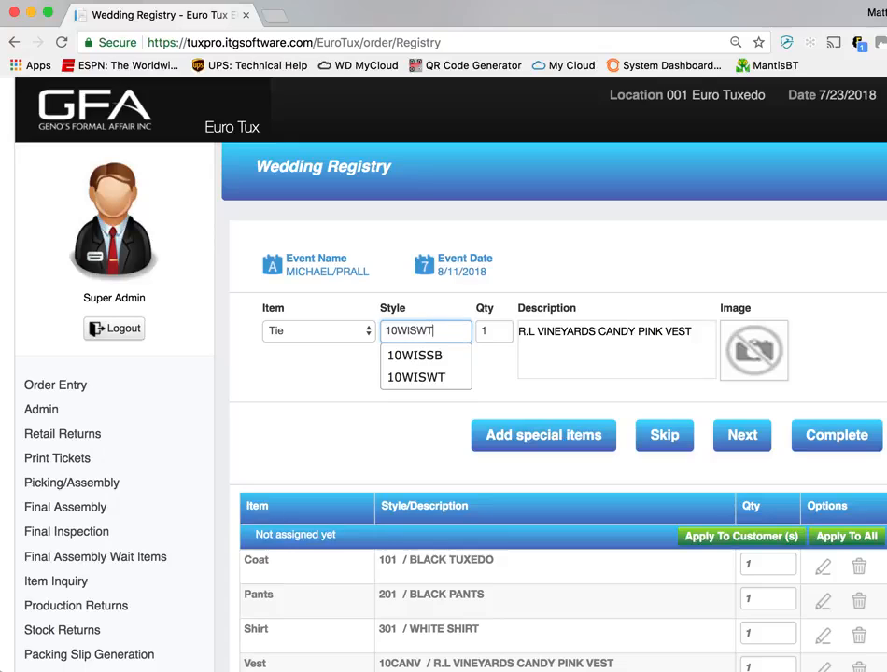
key(Tab)
key(Return)
text(ABLK)
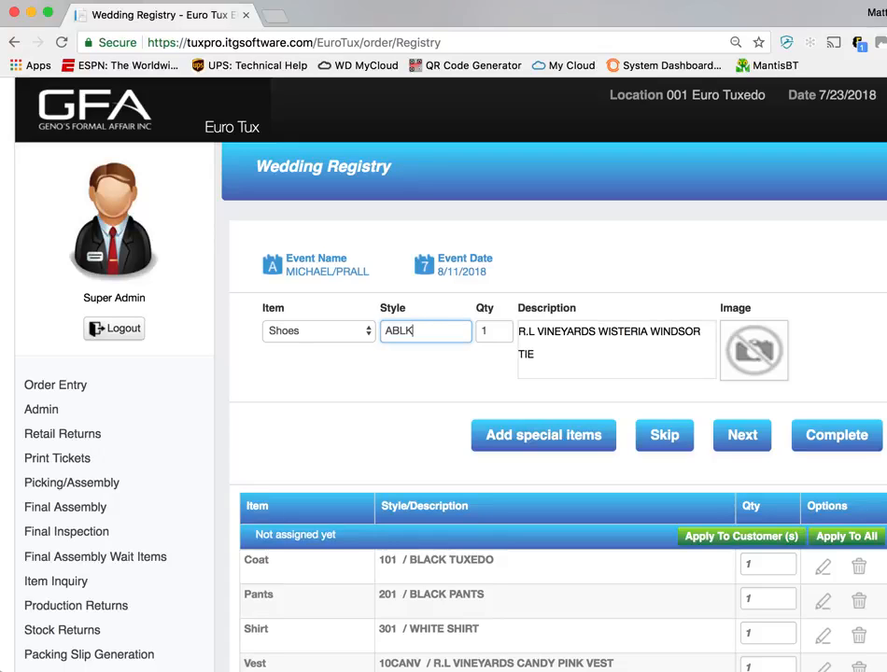
key(Tab)
key(Return)
Apply the unassigned registry items to all wearers in the wedding
scroll(427, 470, down, 3)
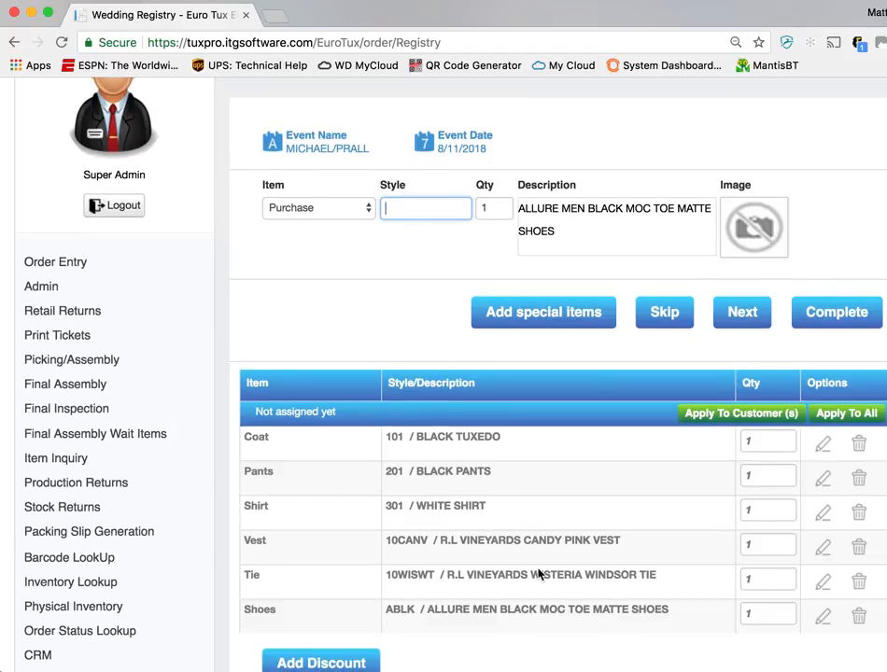
scroll(652, 481, down, 1)
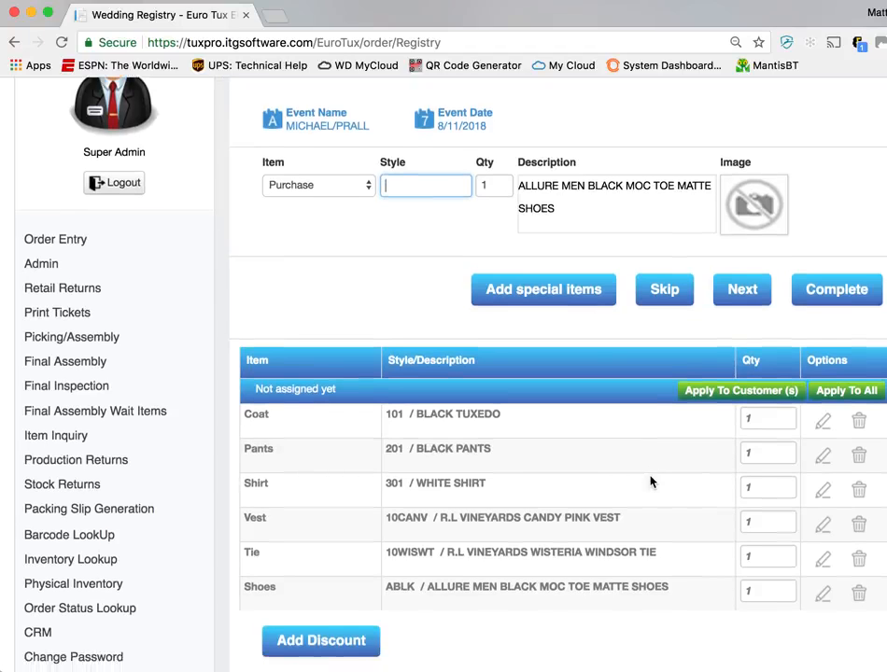
click(838, 381)
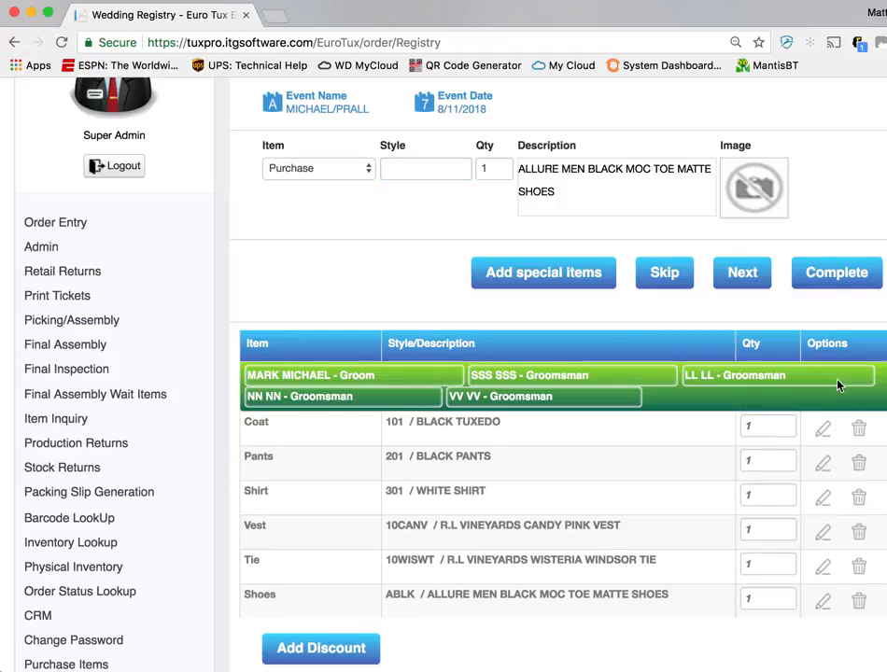
Split the groom from the groomsmen into a separate registry group with its own copy of the items
scroll(623, 527, down, 1)
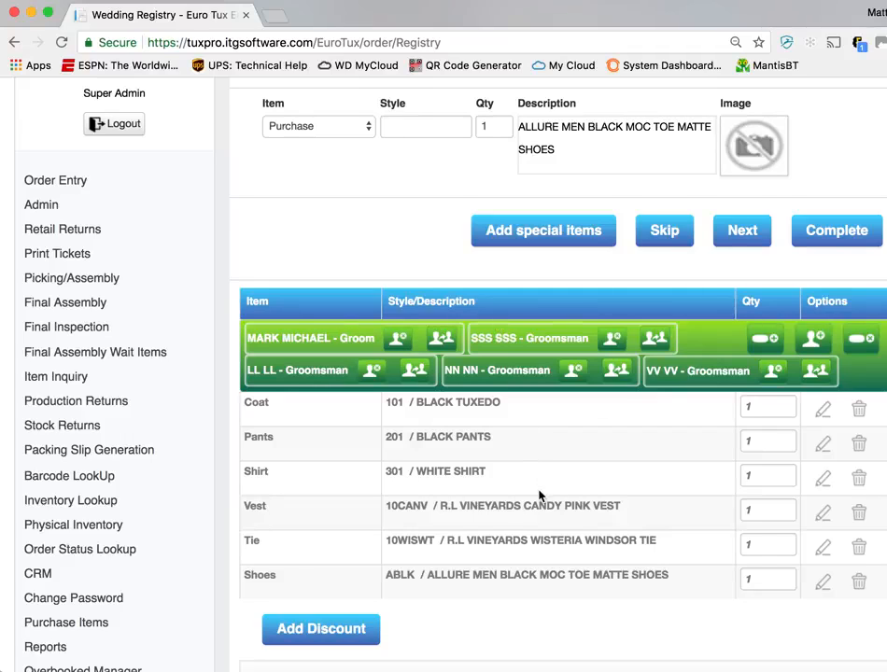
scroll(539, 495, down, 1)
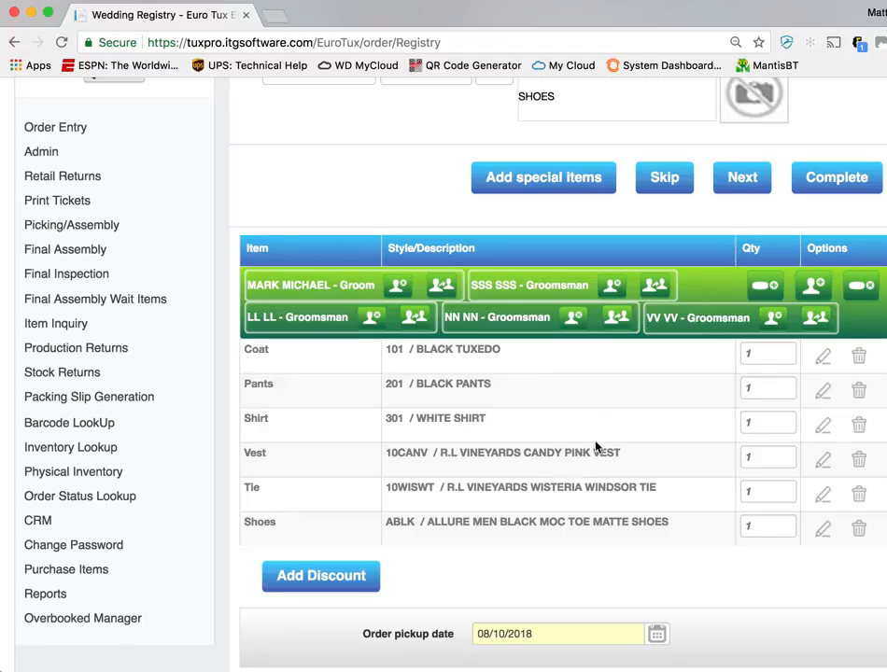
click(443, 288)
Replace the tie in the groom's registry group with style 10WHTWT and save the item
scroll(490, 447, down, 3)
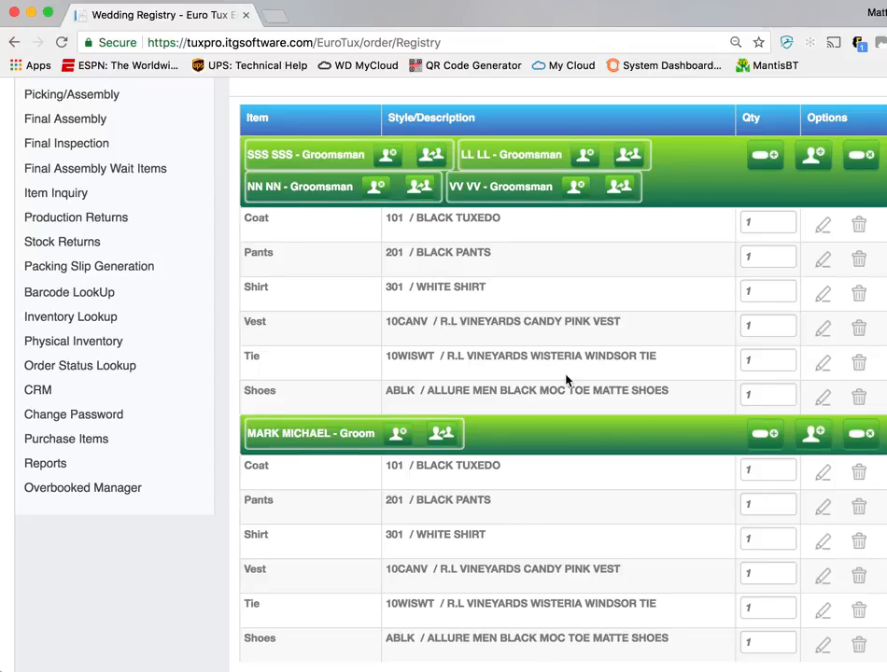
scroll(566, 380, down, 3)
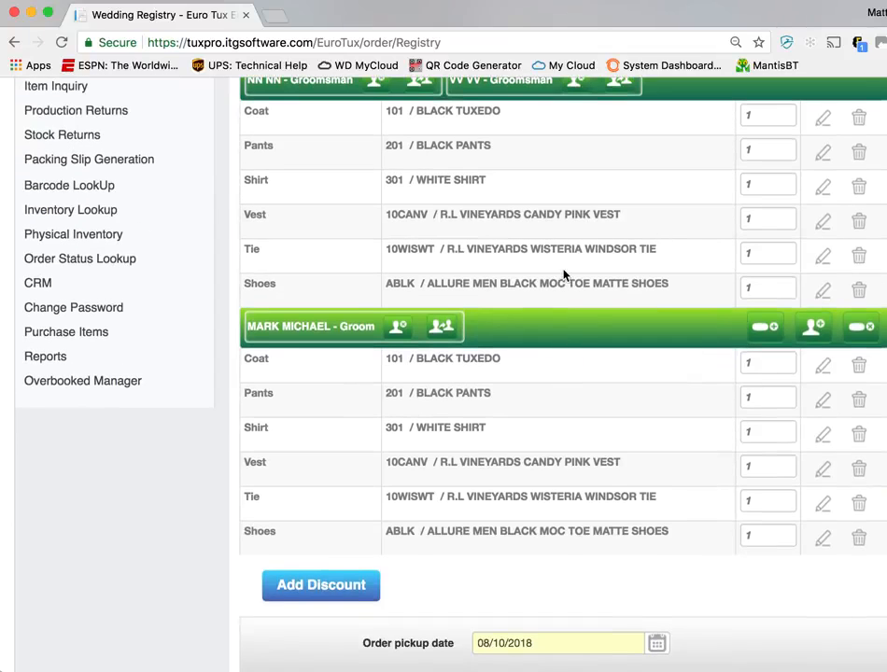
click(824, 504)
click(427, 193)
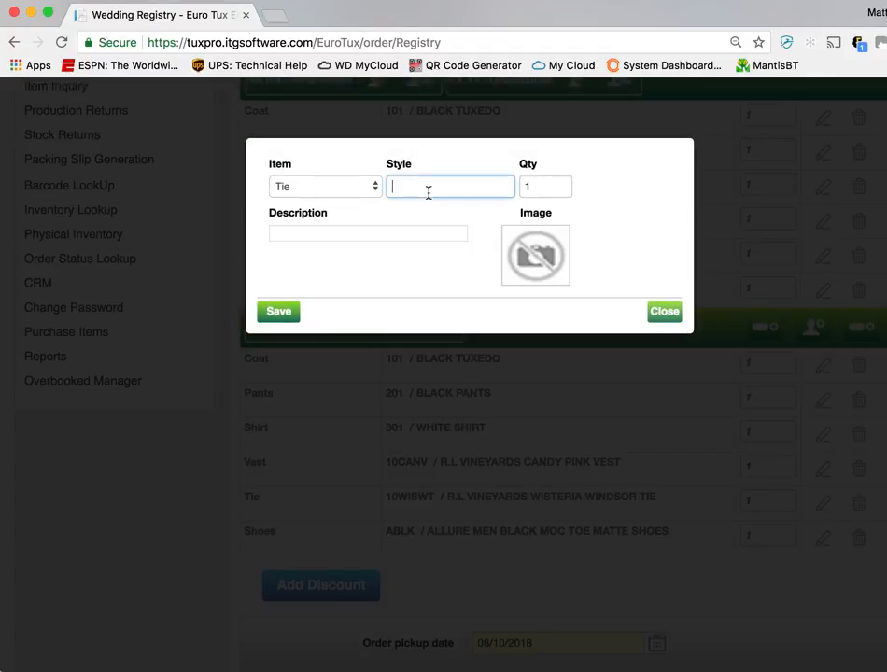
text(10W)
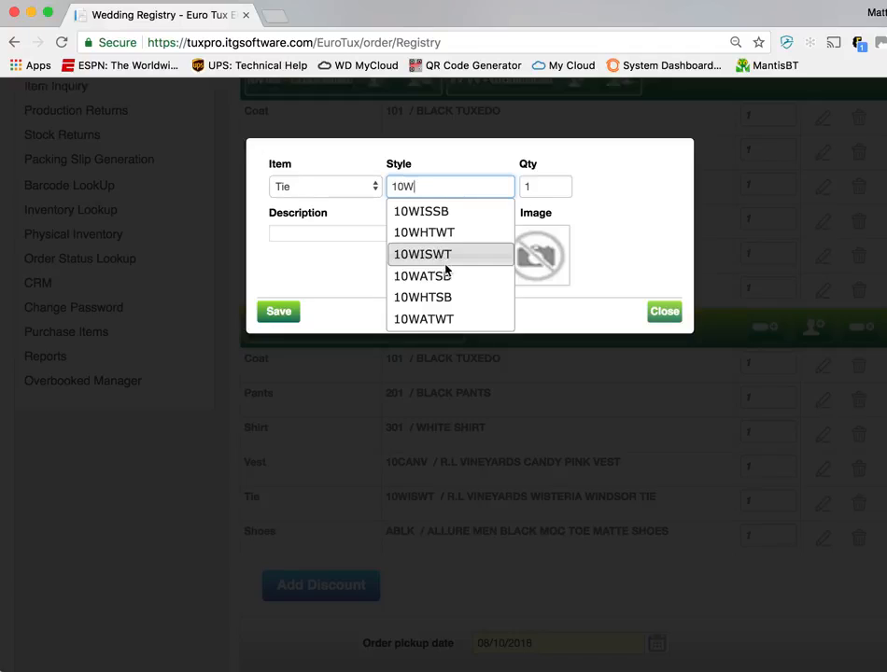
click(449, 233)
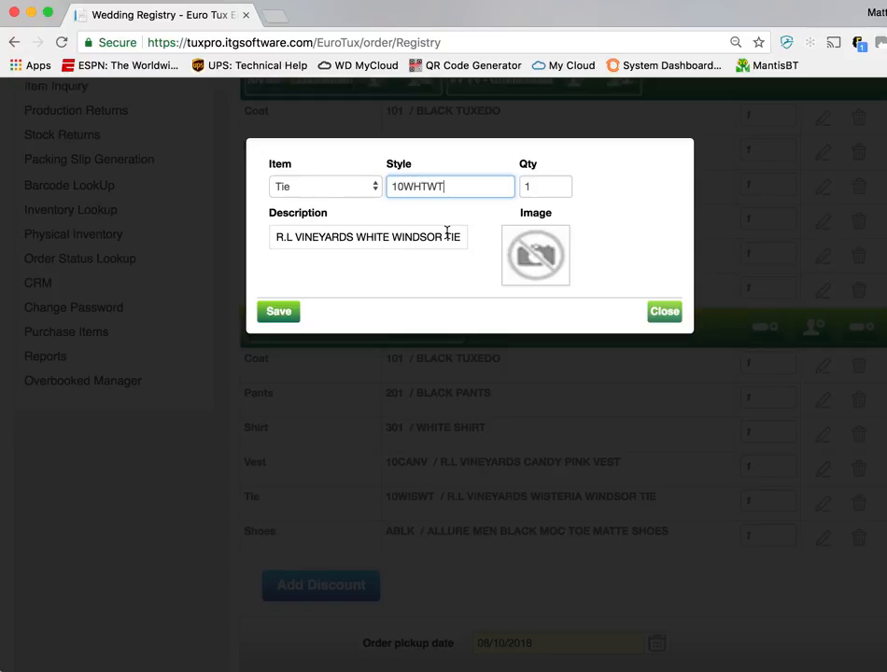
click(276, 312)
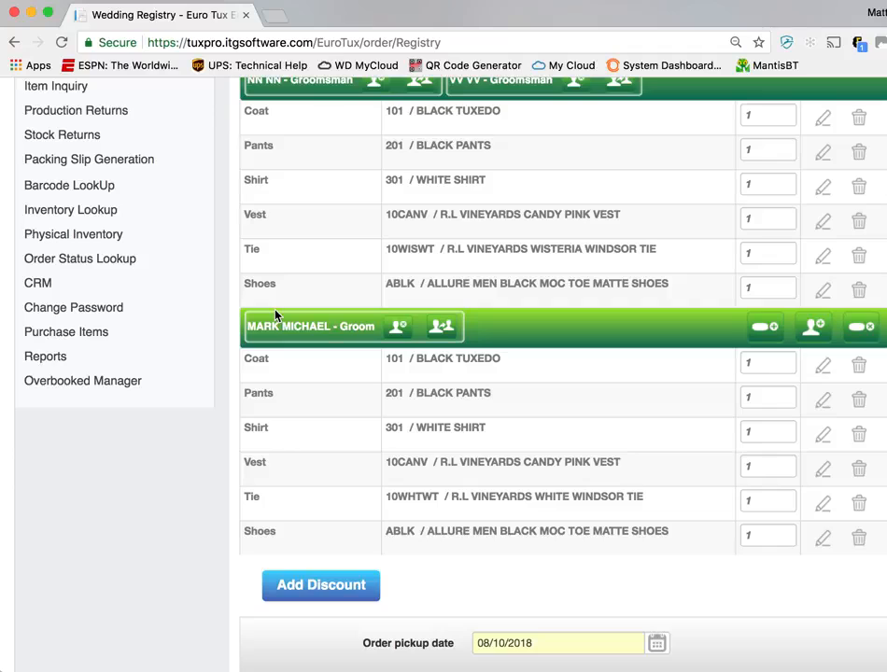
Add a Purchase item in style 206-M-001 with quantity 1 to the groom's registry group
scroll(410, 644, up, 2)
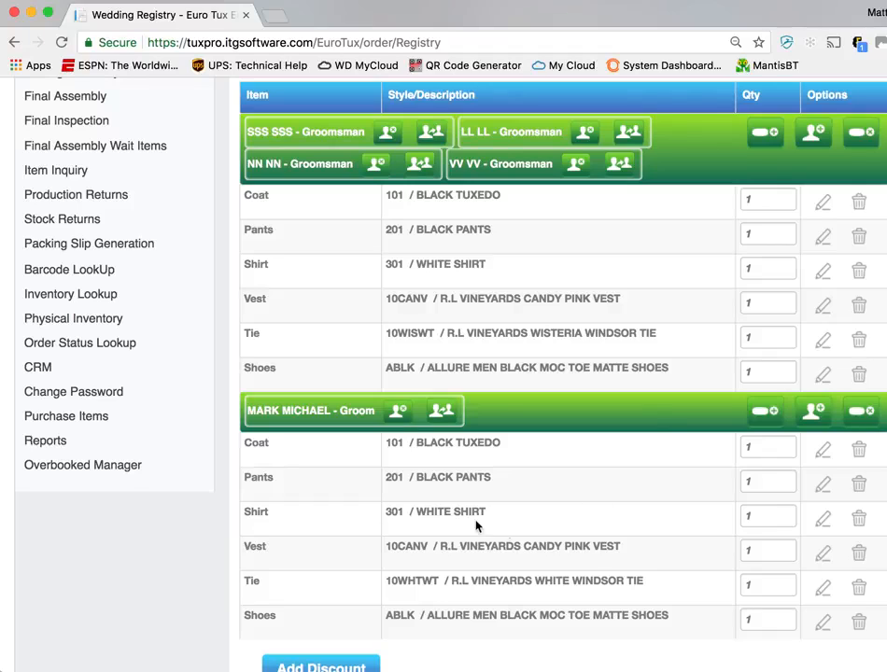
scroll(495, 560, down, 1)
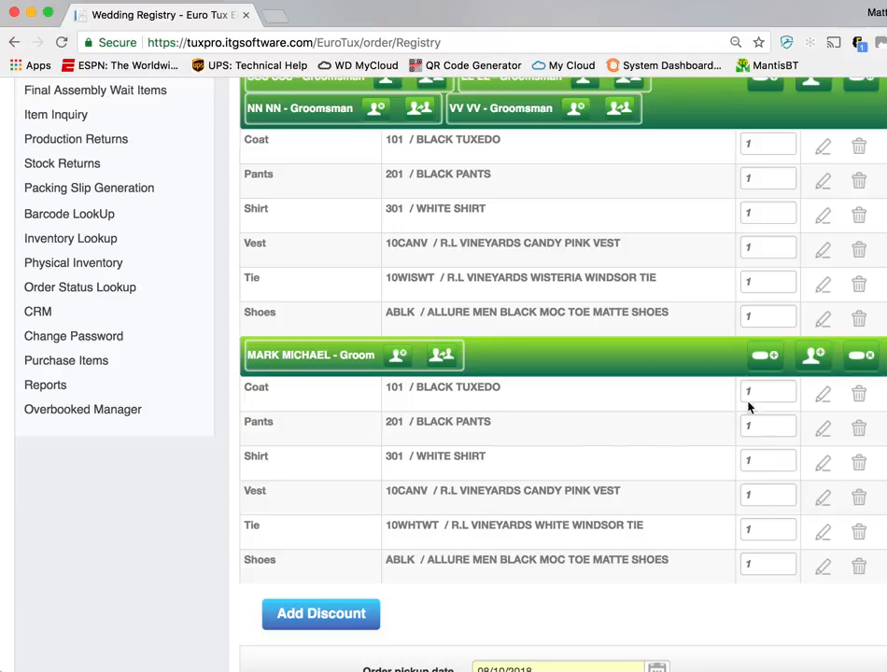
click(775, 358)
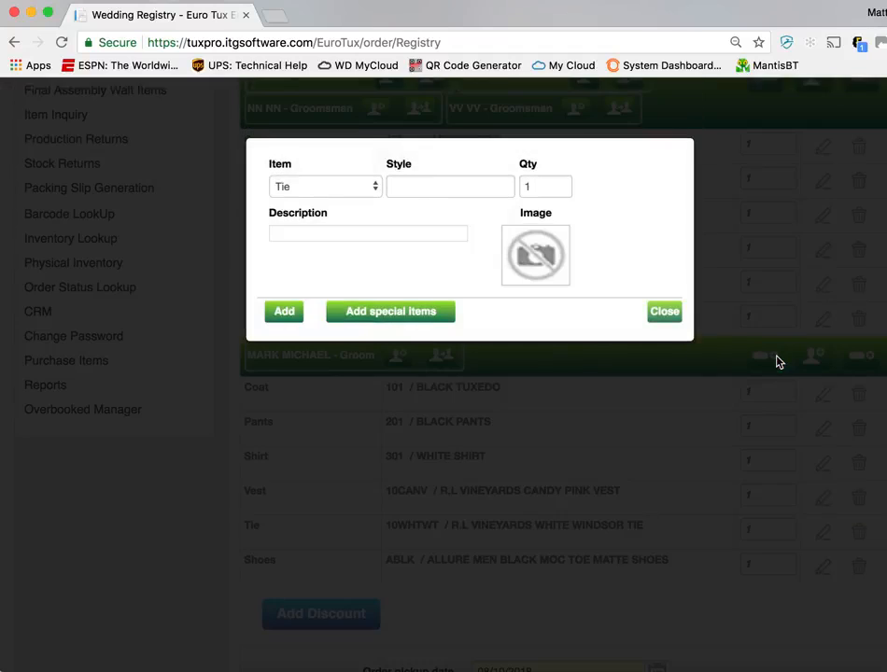
click(376, 190)
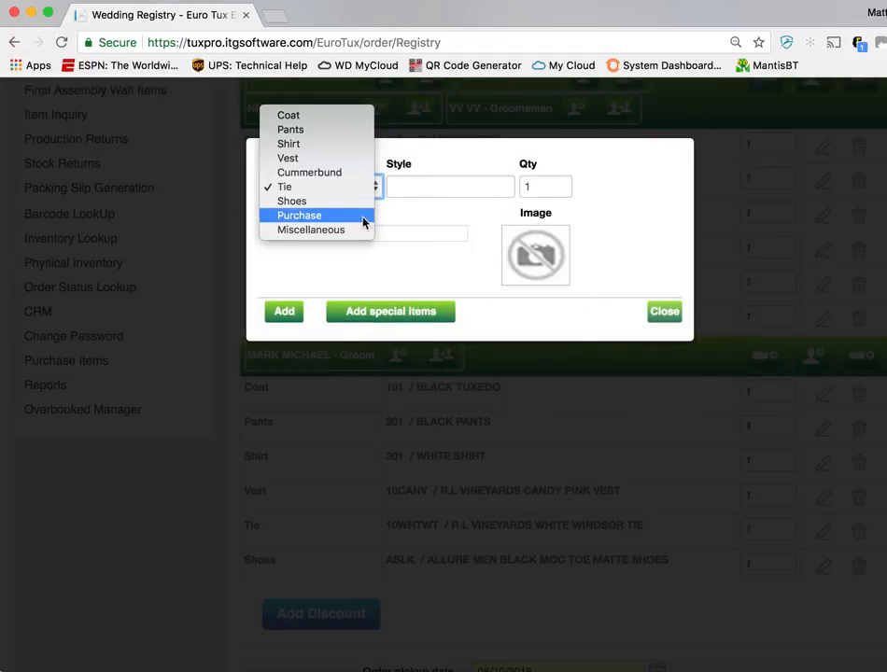
click(362, 215)
click(465, 179)
text(10)
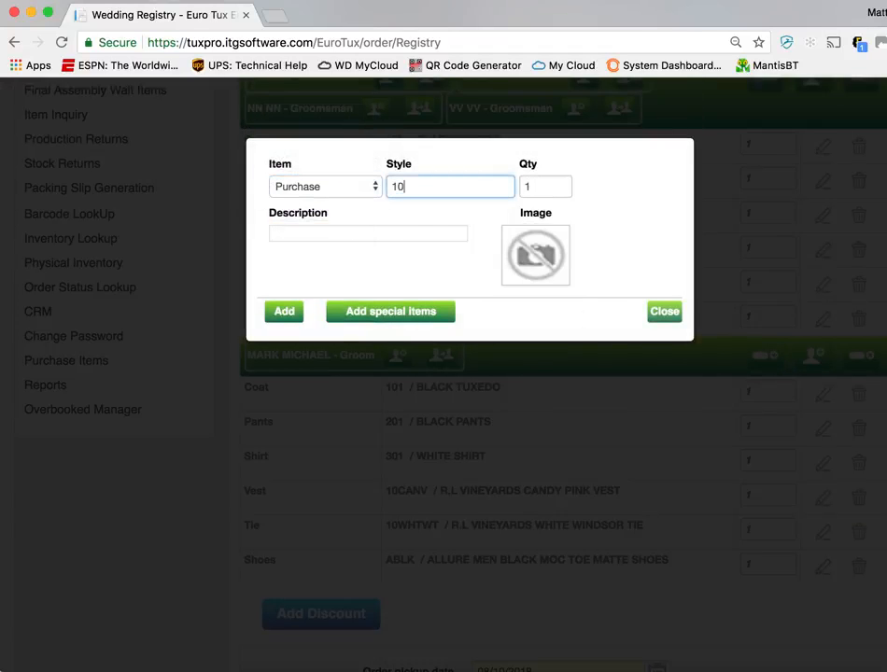
text(20)
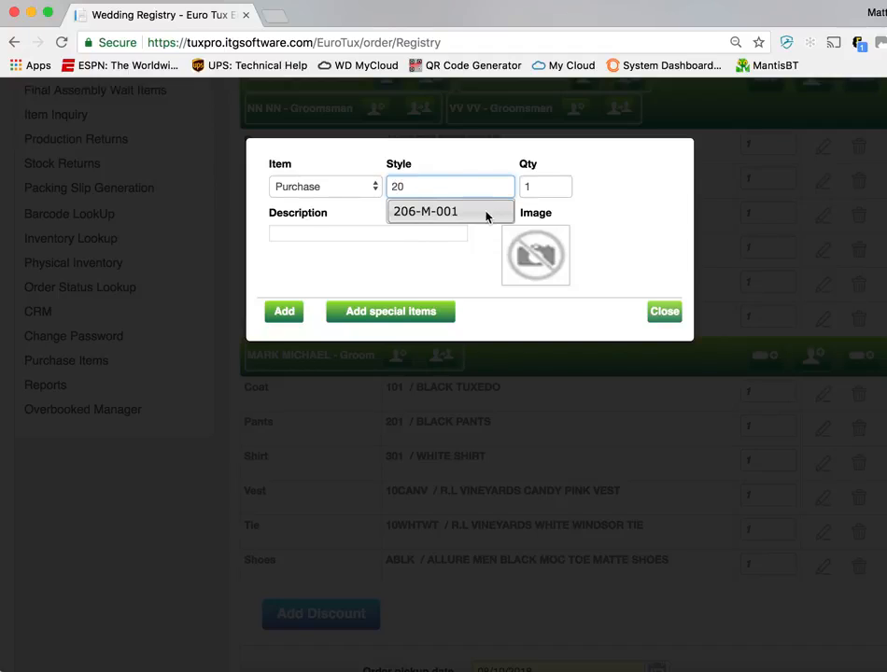
click(484, 212)
click(288, 319)
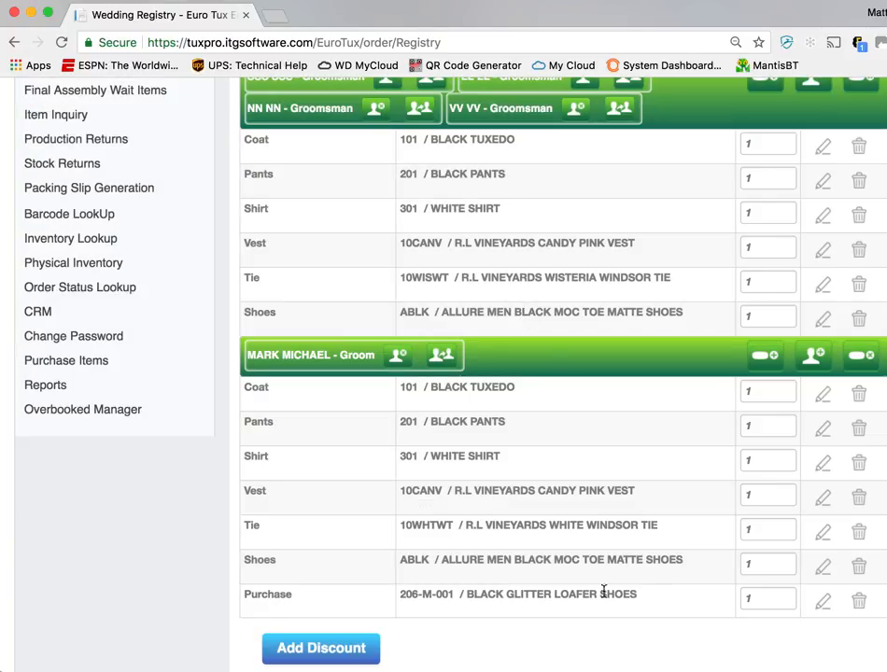
Open the registry discounts and assign the Groom Free discount to the groom
scroll(560, 583, down, 3)
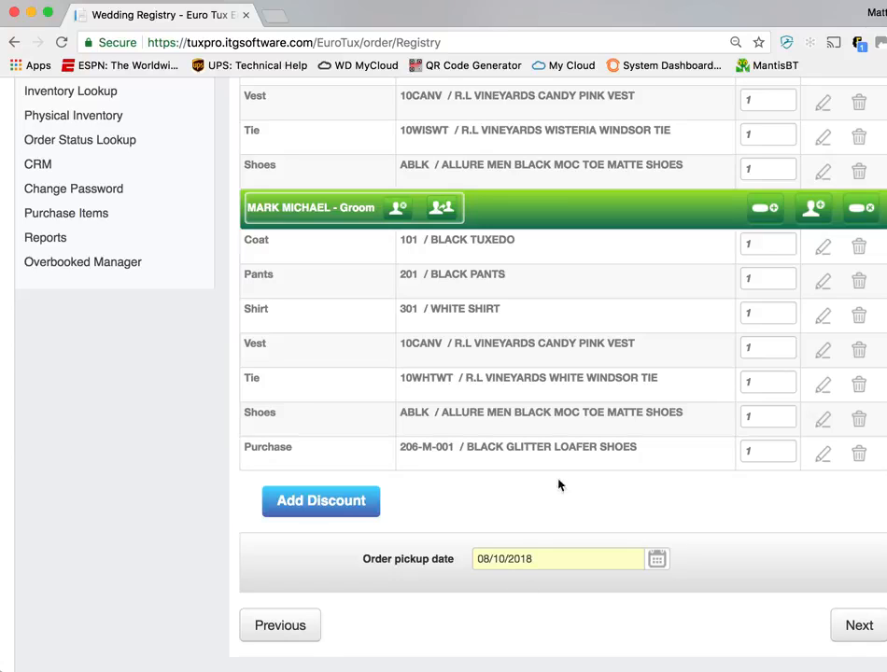
click(364, 509)
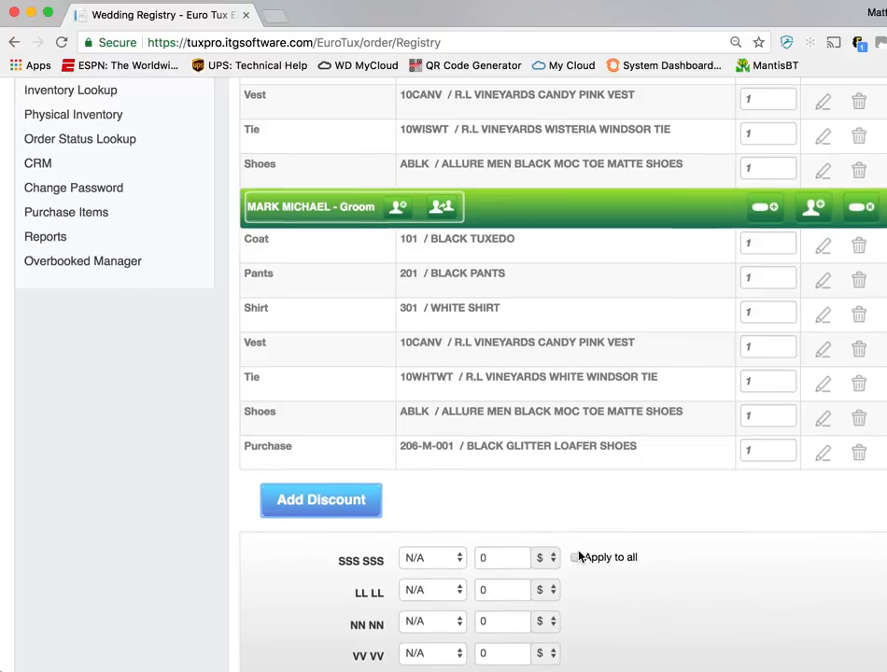
scroll(578, 556, down, 2)
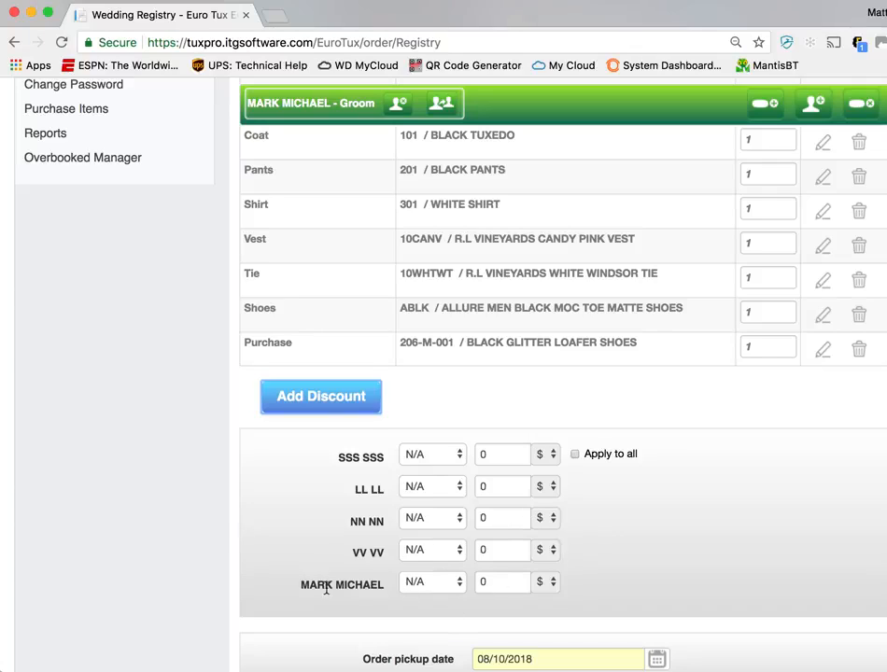
click(512, 586)
click(462, 588)
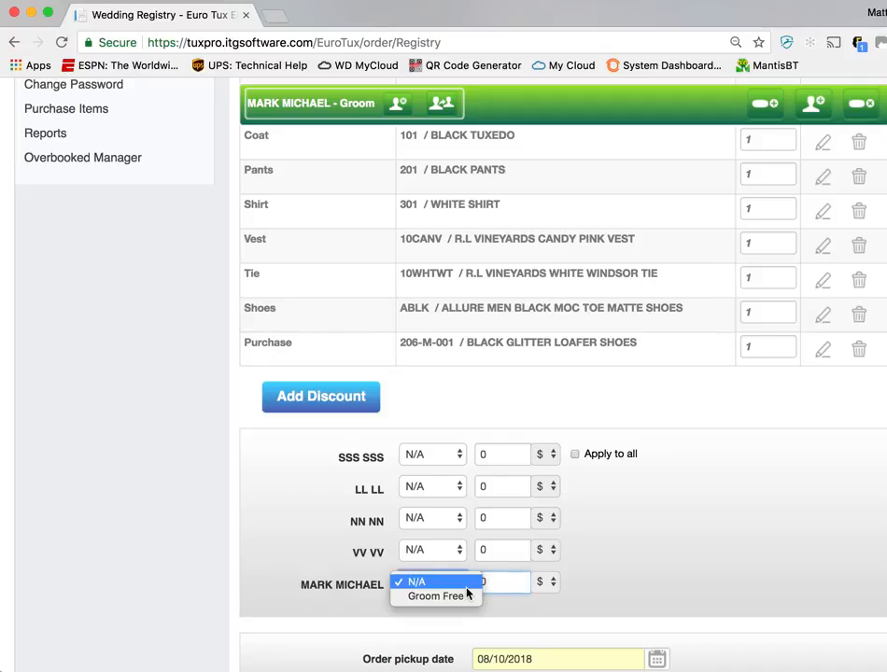
click(456, 596)
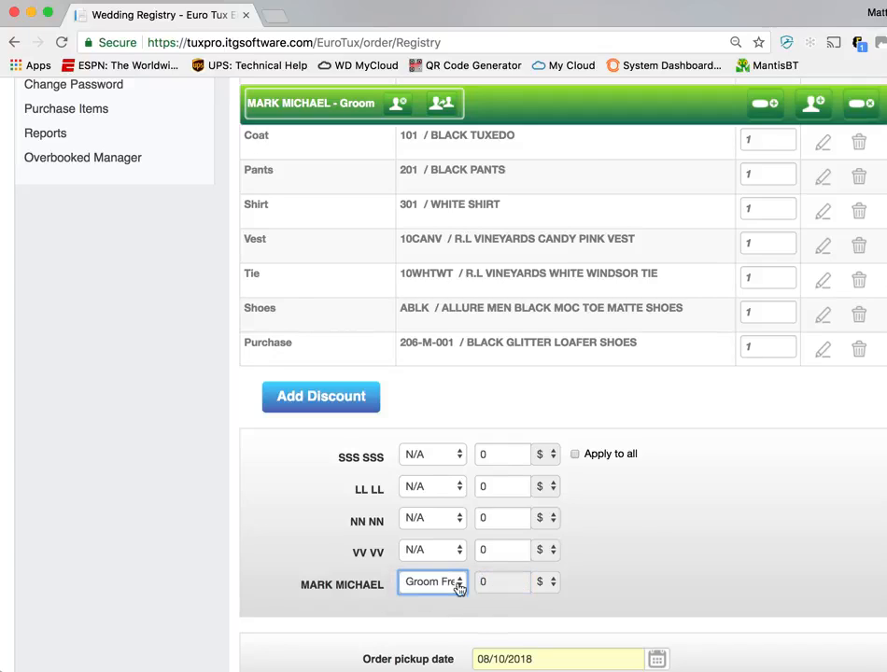
Enter a $50 discount for each of the four groomsmen and continue to the registration summary
click(486, 456)
text(50)
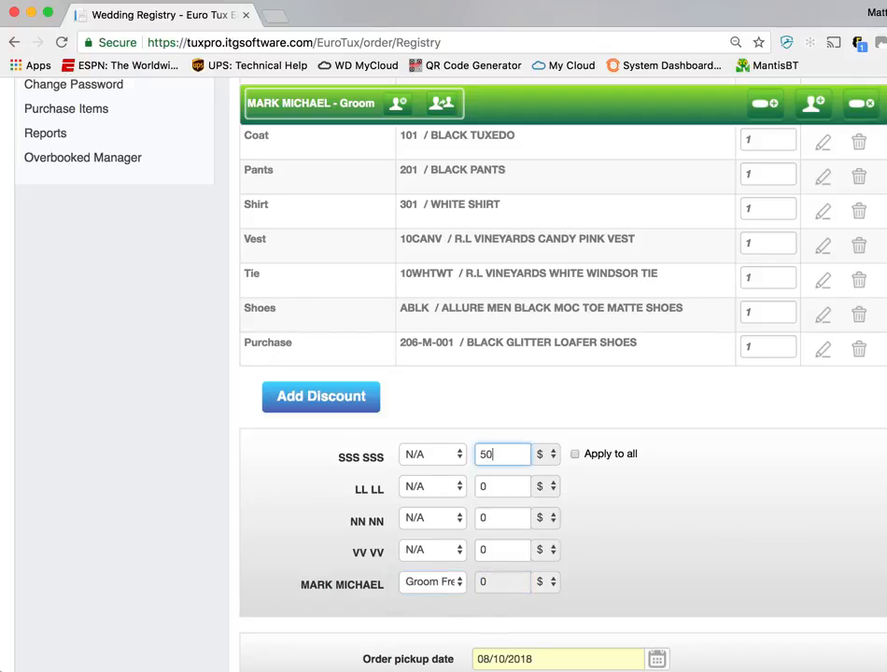
double_click(484, 453)
click(504, 480)
click(550, 455)
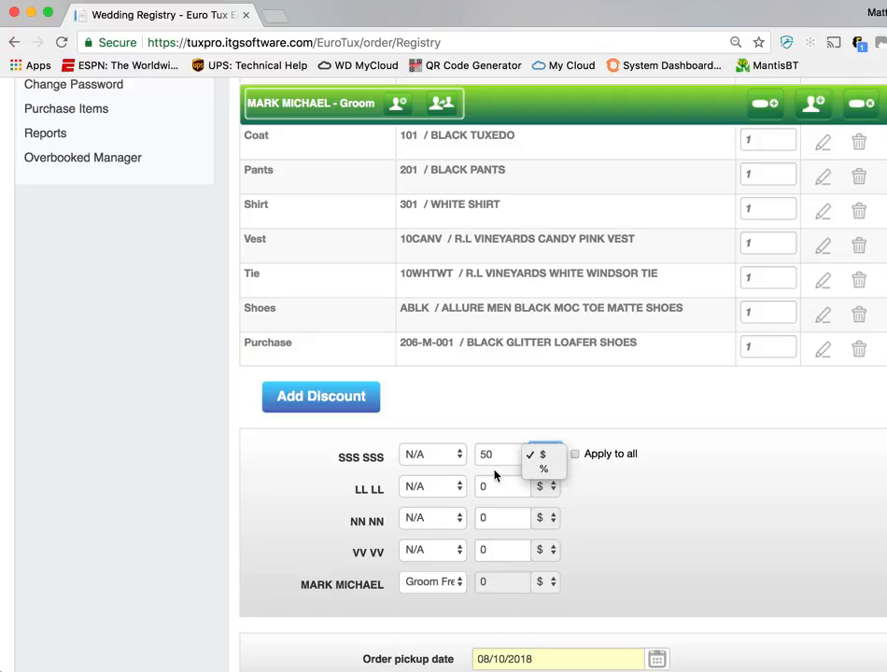
click(505, 491)
double_click(506, 492)
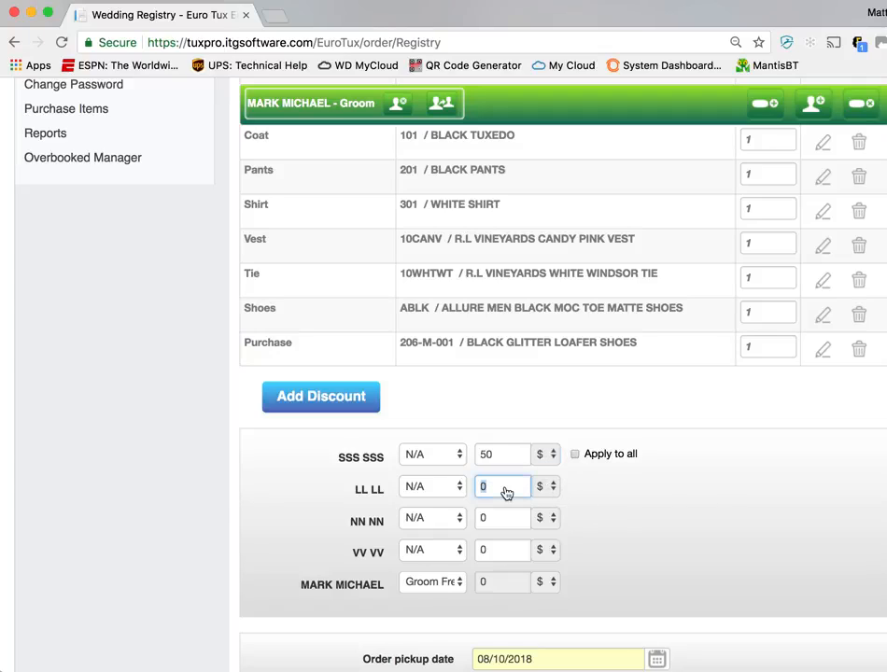
text(50)
double_click(503, 518)
text(50)
double_click(498, 549)
text(50)
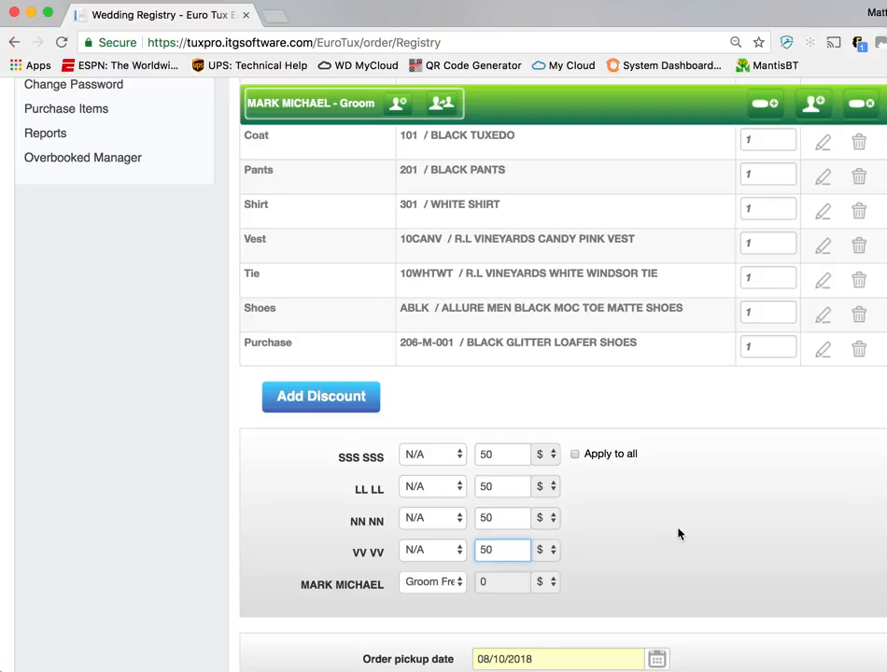
scroll(679, 533, down, 2)
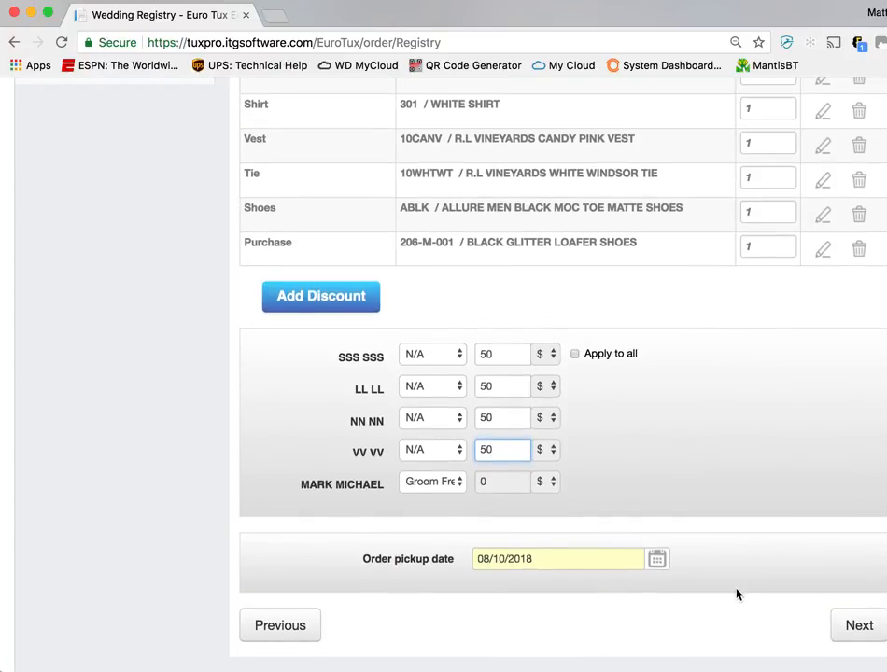
click(855, 637)
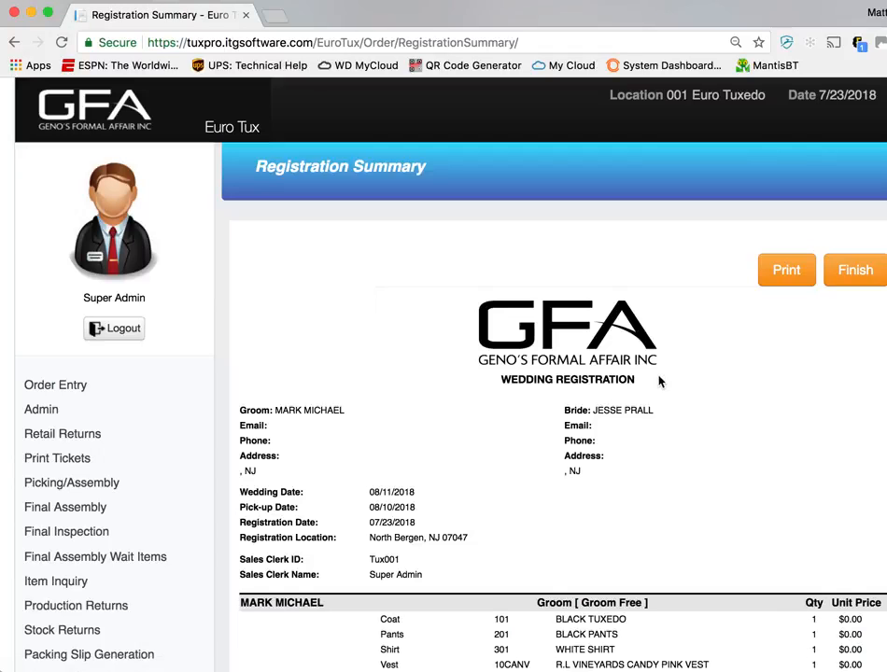
Review the registration summary, examining the groom's purchase charge and total, and the groomsmen's discounts and totals
scroll(659, 380, down, 5)
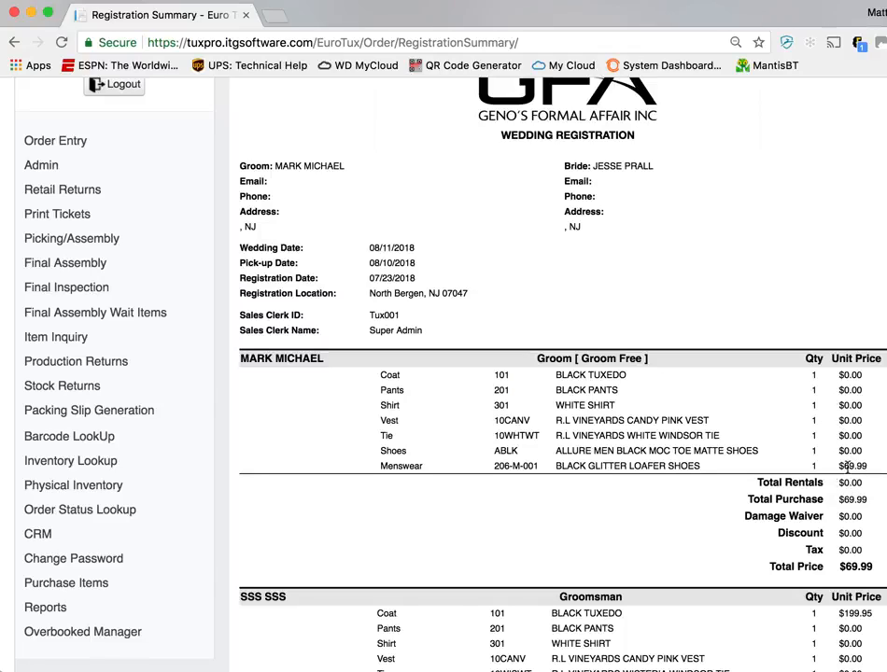
drag(867, 464, 840, 465)
scroll(821, 513, down, 2)
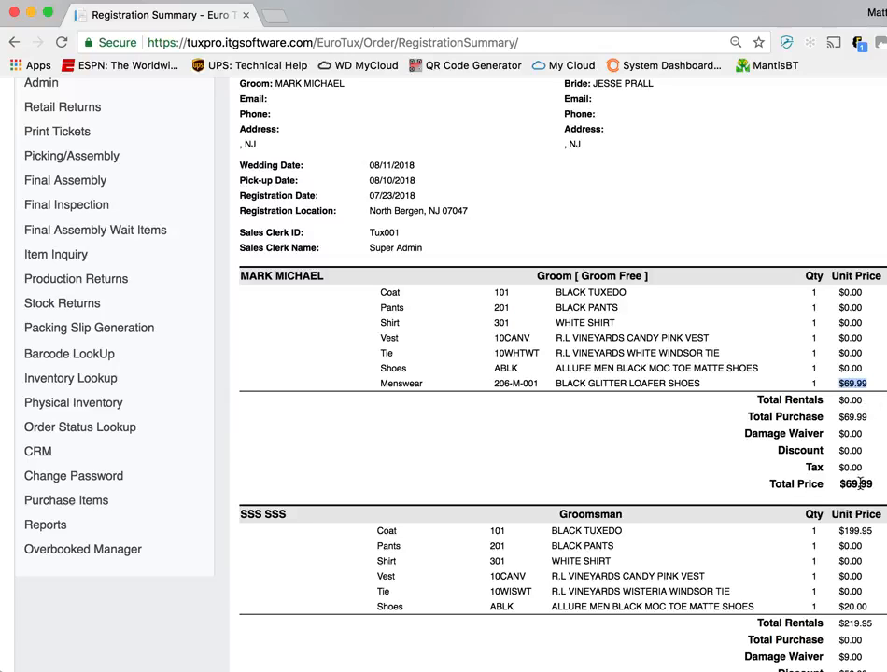
click(869, 476)
scroll(808, 451, down, 2)
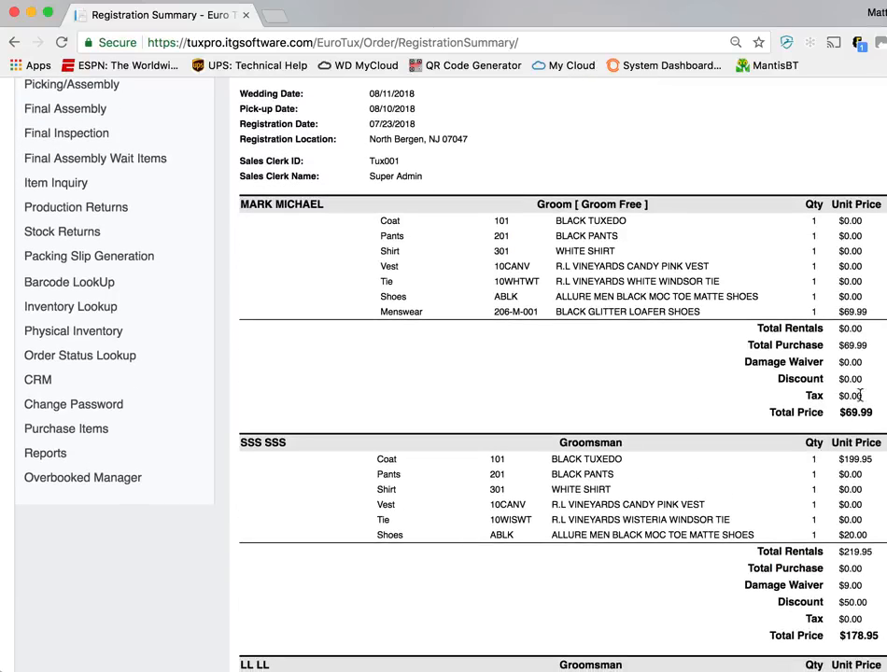
scroll(805, 541, down, 1)
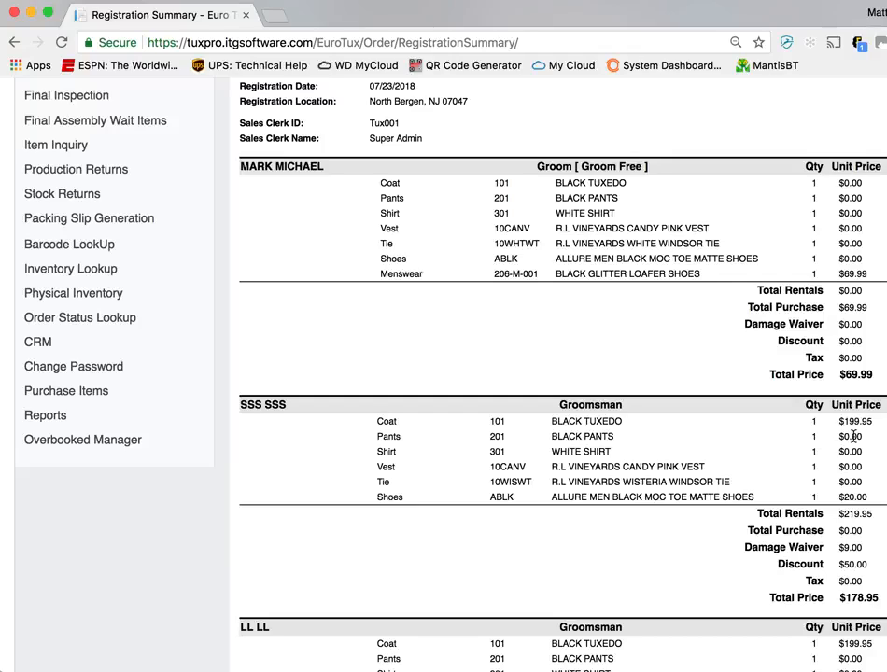
double_click(852, 563)
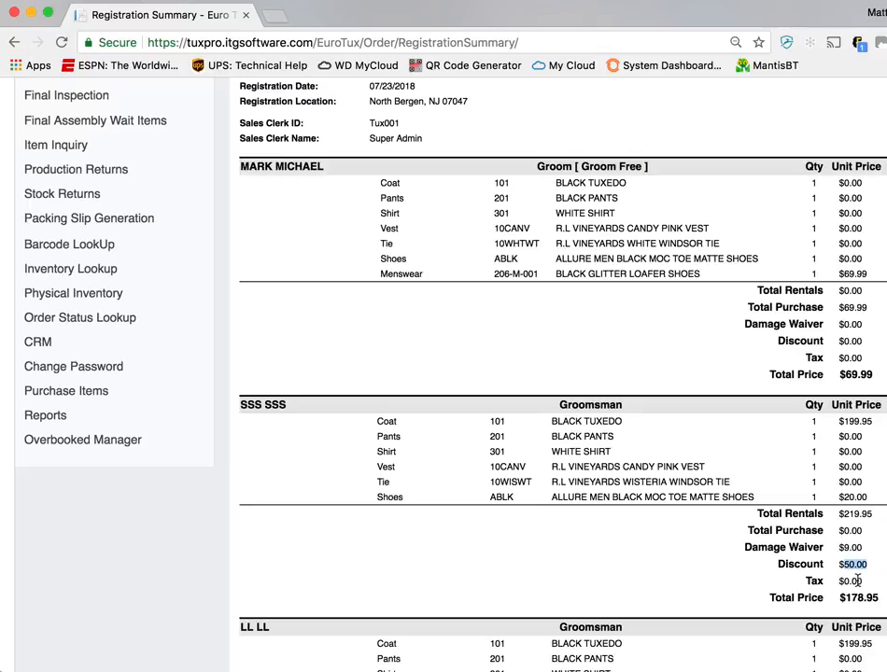
scroll(856, 581, down, 5)
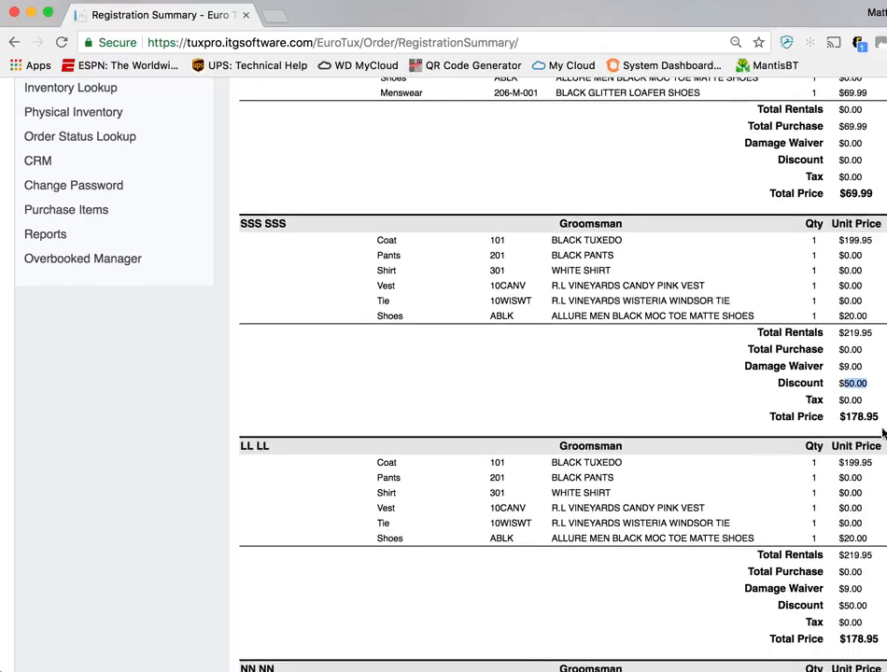
scroll(868, 438, down, 10)
scroll(870, 441, down, 3)
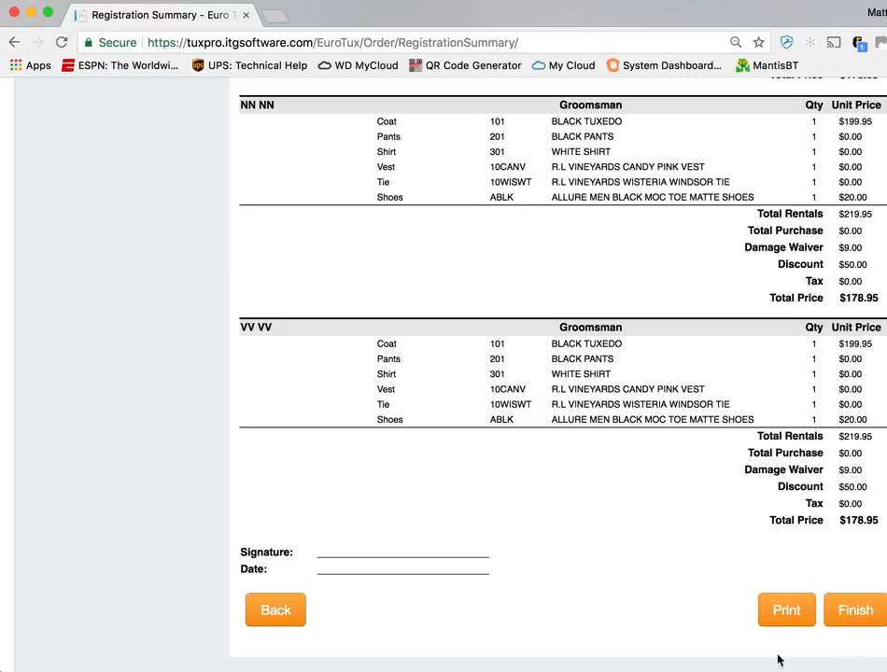
Finish the wedding registration and open the event lookup for weddings
click(864, 612)
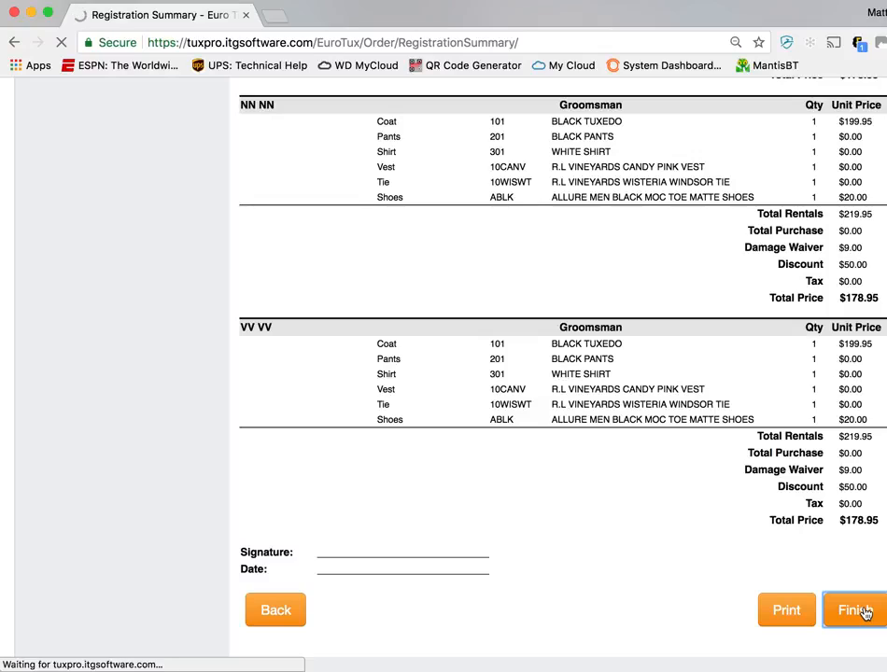
scroll(641, 540, up, 20)
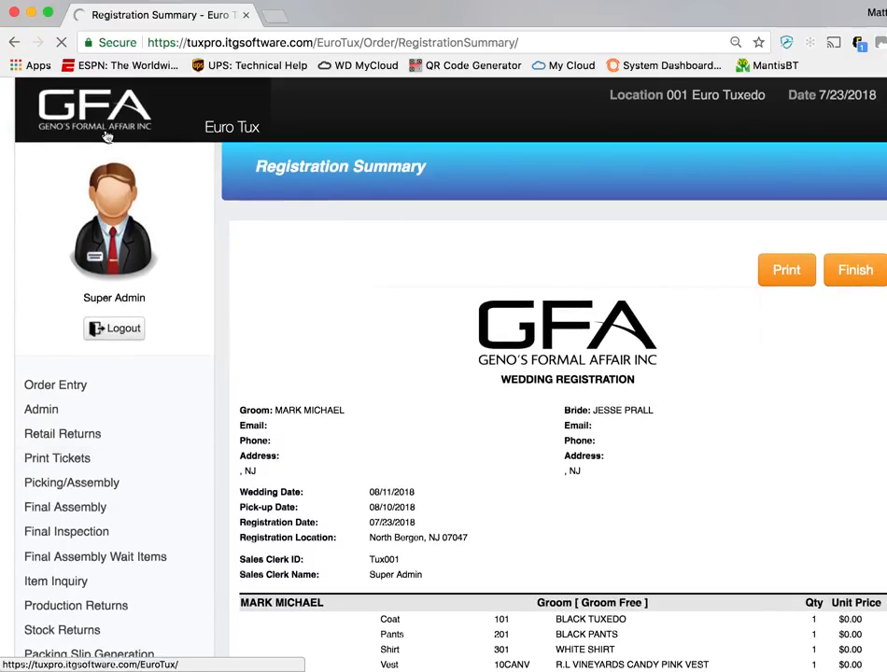
click(96, 125)
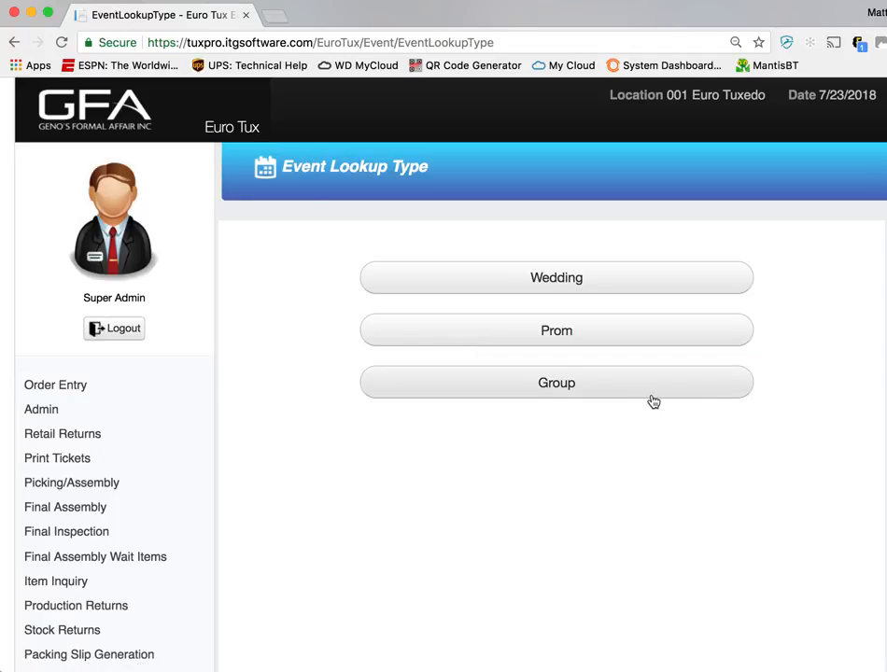
click(656, 287)
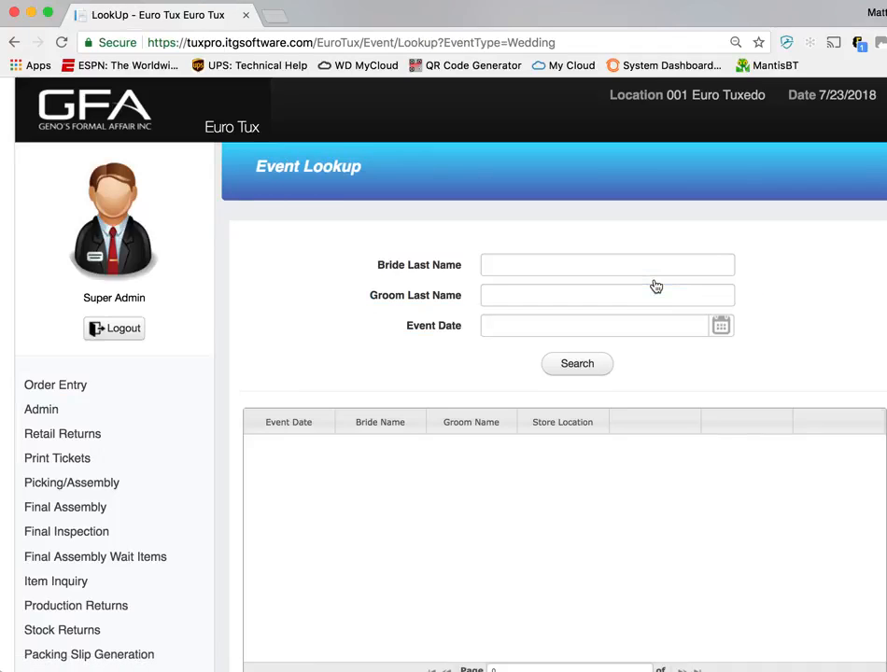
Reopen the wedding event lookup and search for the event by the start of the groom's last name
click(87, 387)
click(439, 363)
click(565, 279)
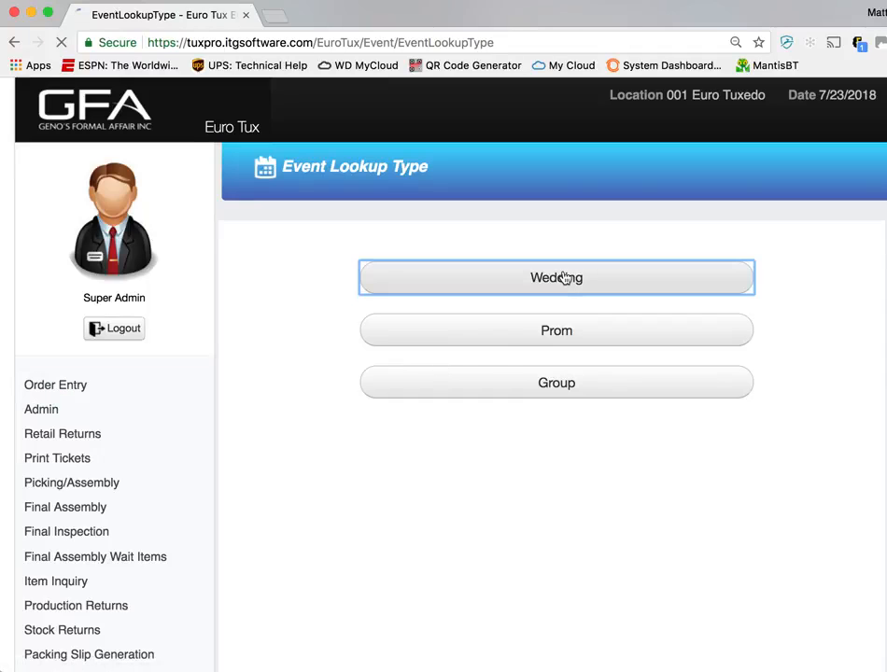
click(598, 268)
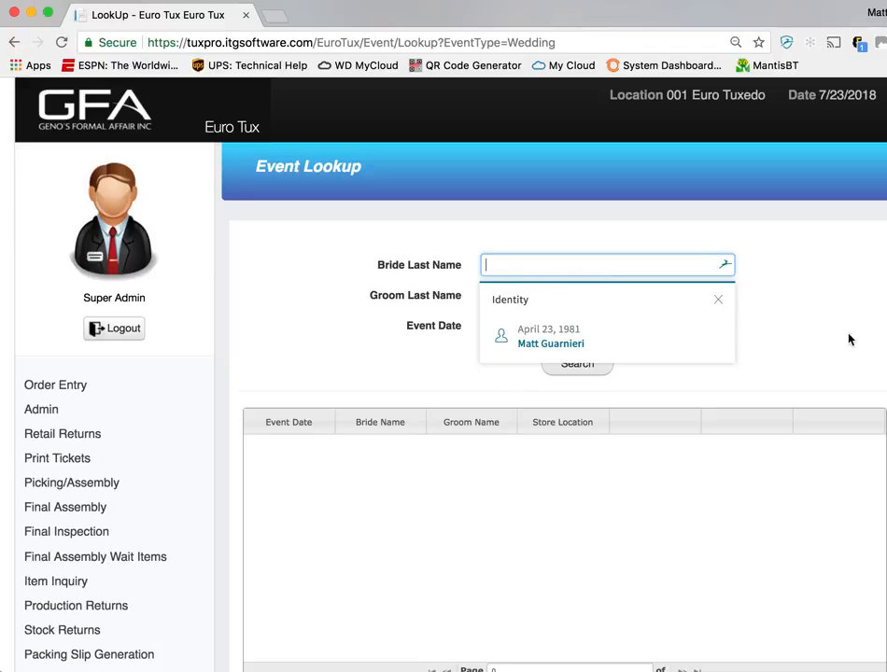
click(718, 299)
click(632, 294)
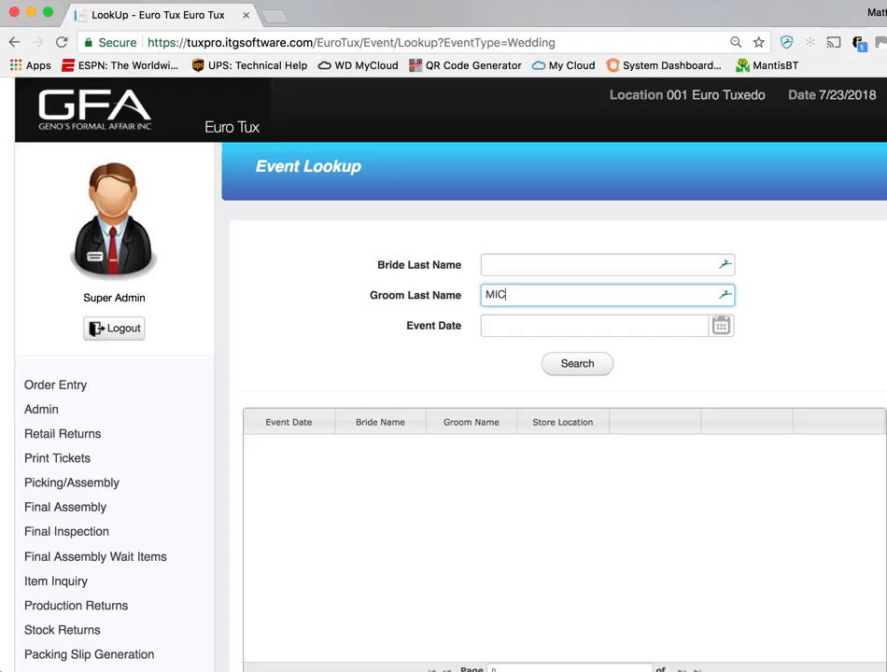
key(Return)
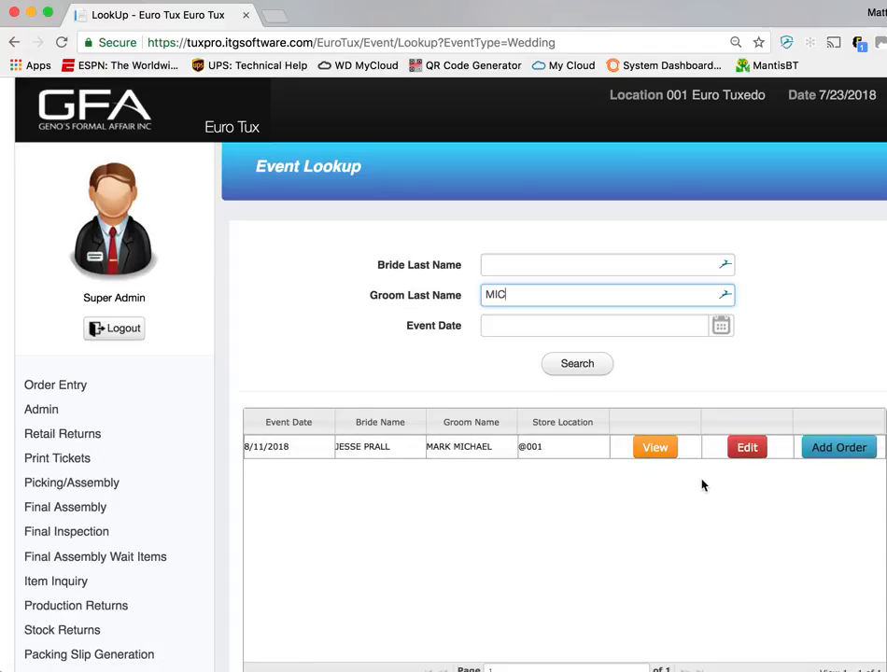
View the wedding's event summary, examining the participants and the first groomsman's contact details and rental items
click(659, 455)
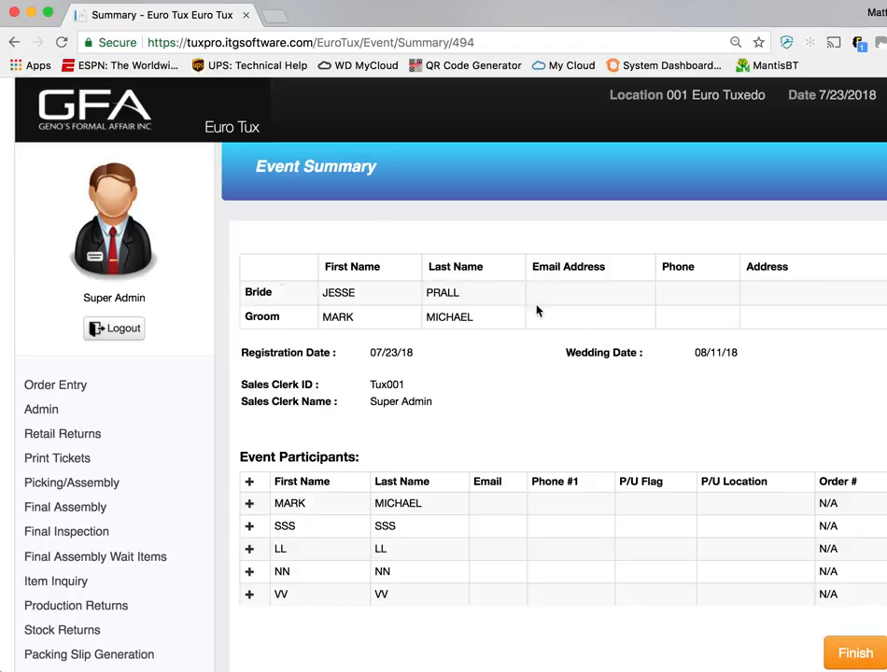
scroll(511, 425, down, 2)
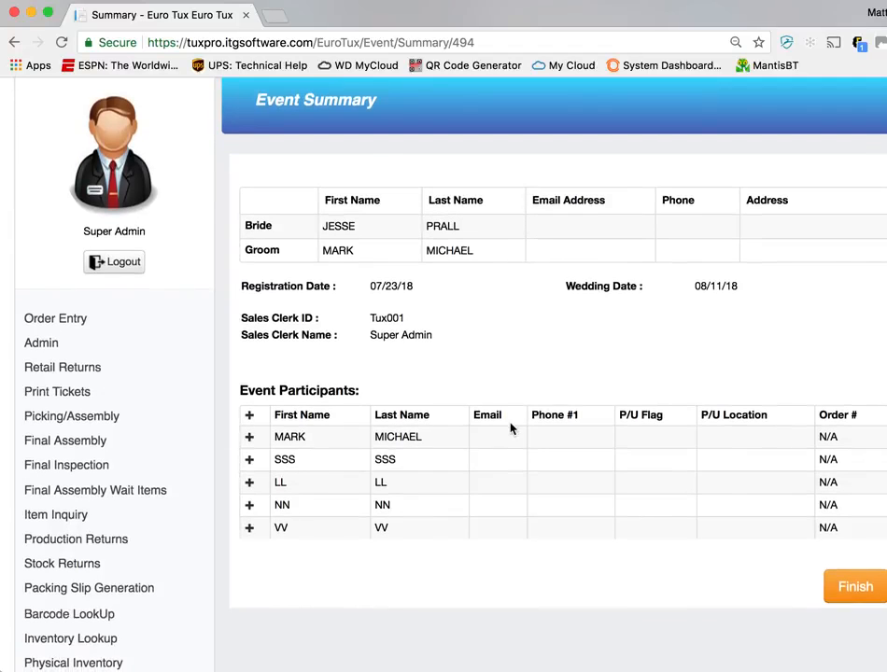
scroll(309, 433, down, 3)
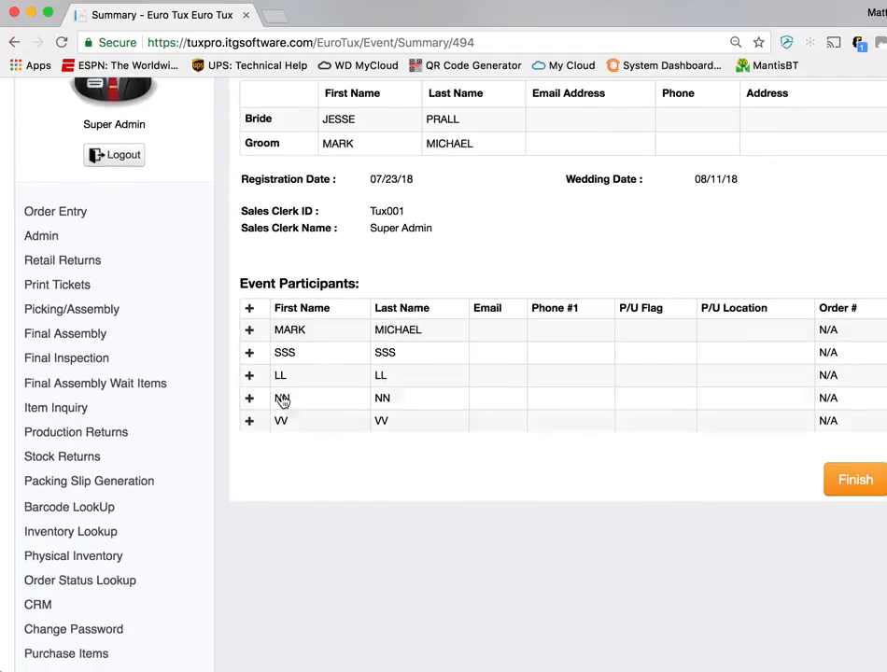
click(250, 354)
scroll(422, 449, down, 10)
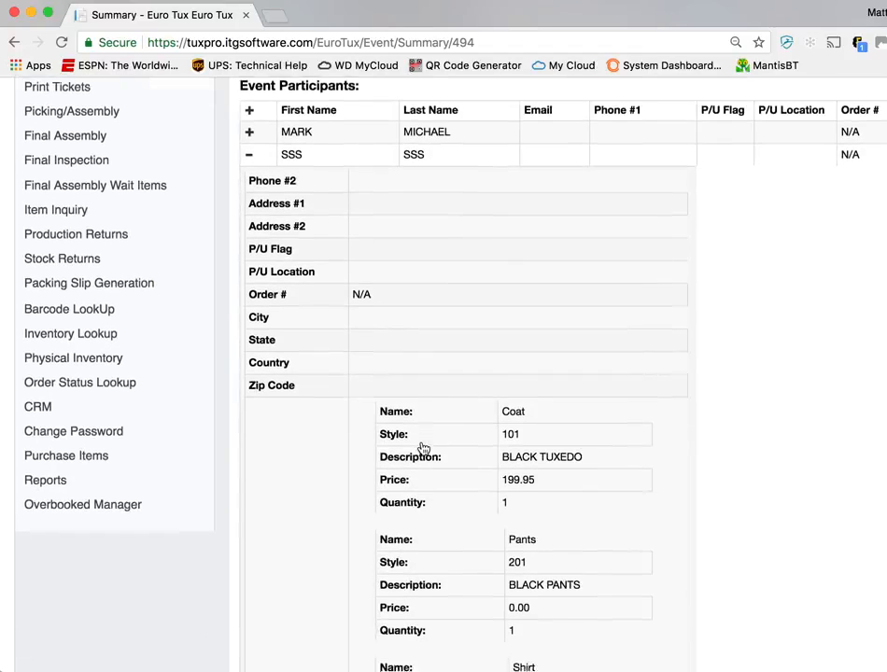
scroll(422, 449, up, 4)
scroll(423, 449, up, 1)
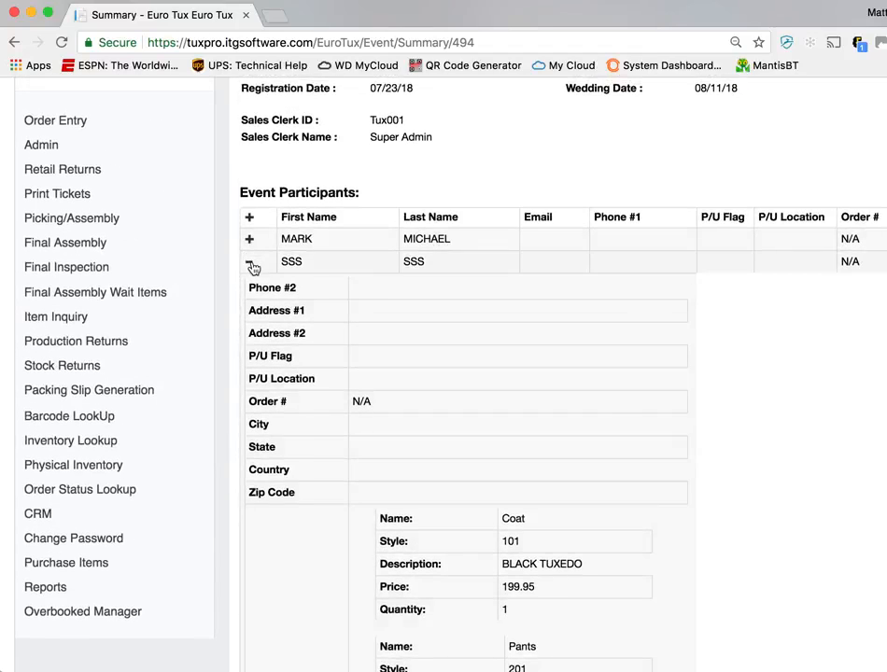
click(250, 261)
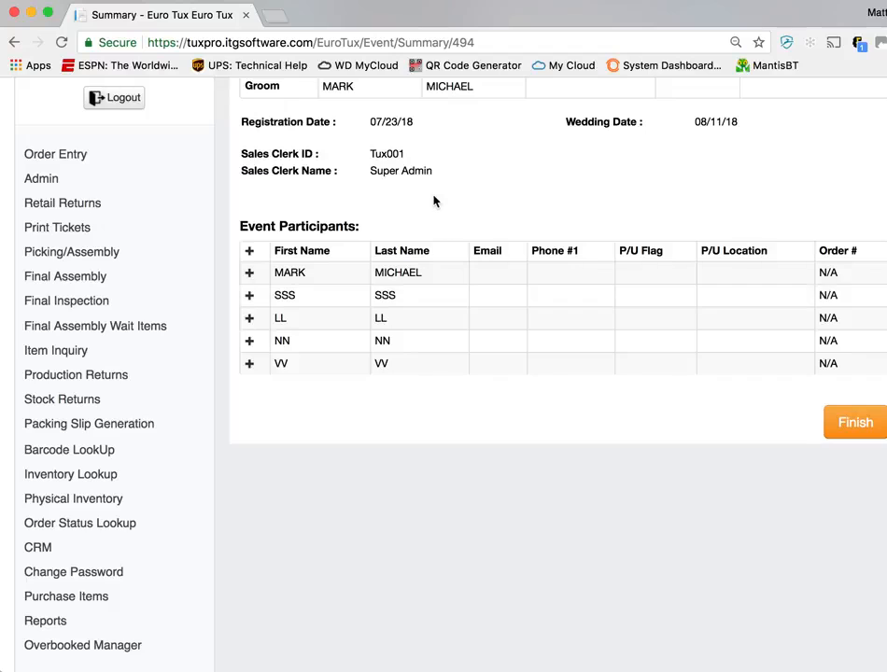
scroll(433, 200, up, 3)
Return to the event lookup, repeat the groom search, and add an order for the first groomsman
click(14, 42)
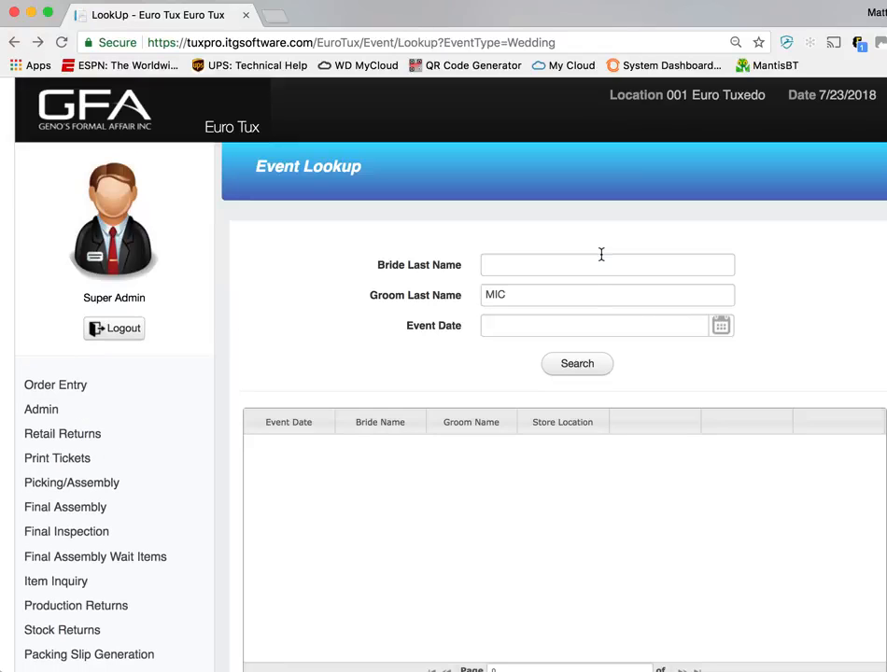
click(592, 370)
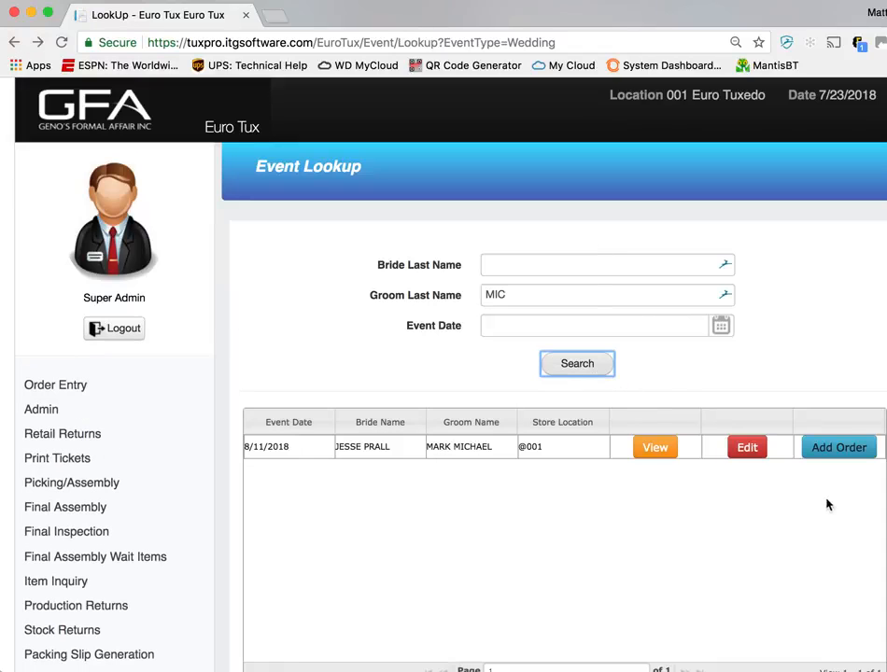
click(834, 452)
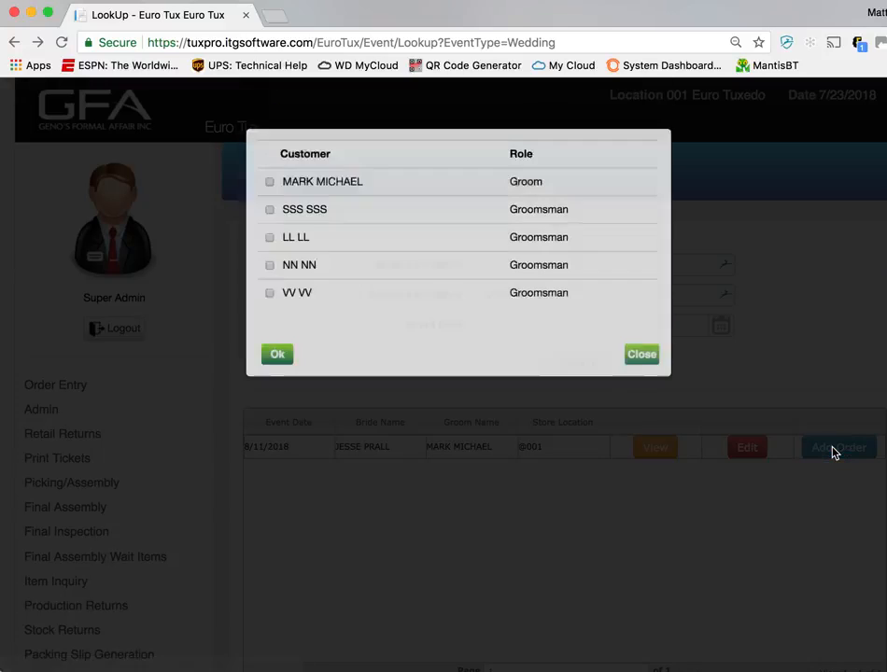
click(269, 219)
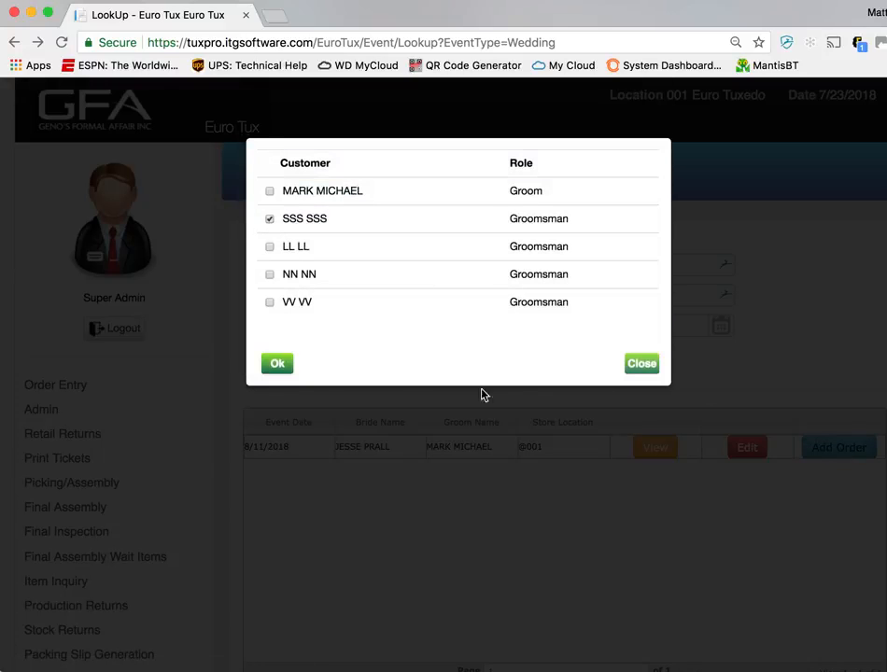
click(277, 365)
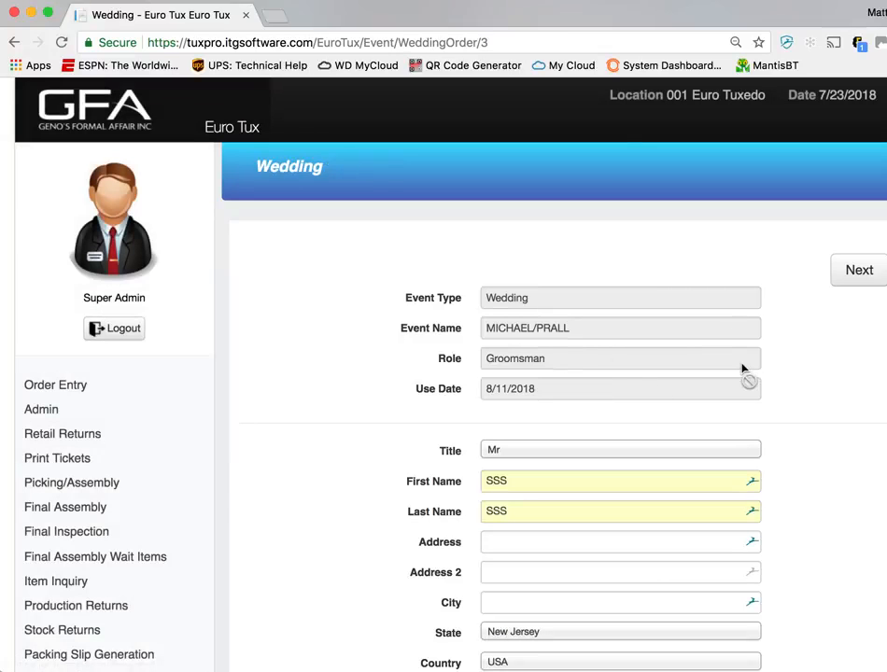
Fill in the groomsman's cell phone number and driver's license number, and continue to the order details
scroll(742, 366, down, 2)
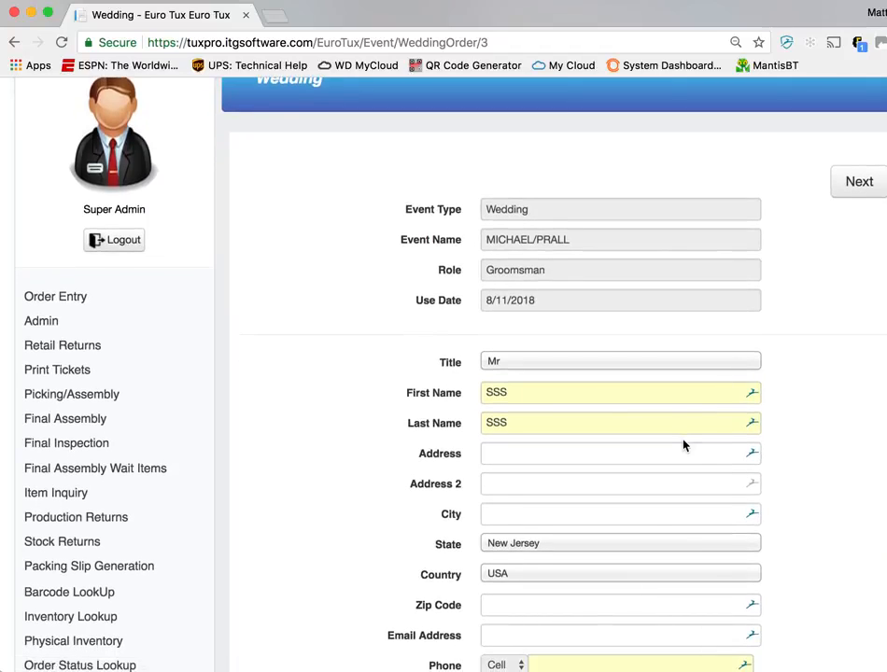
scroll(683, 445, down, 2)
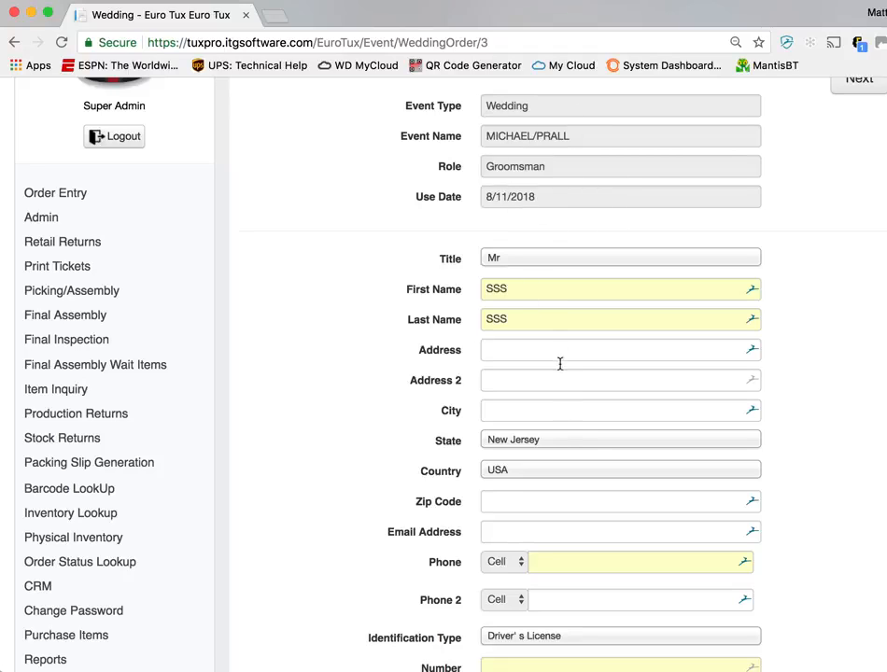
scroll(575, 467, down, 1)
click(585, 502)
text(888-888-8888)
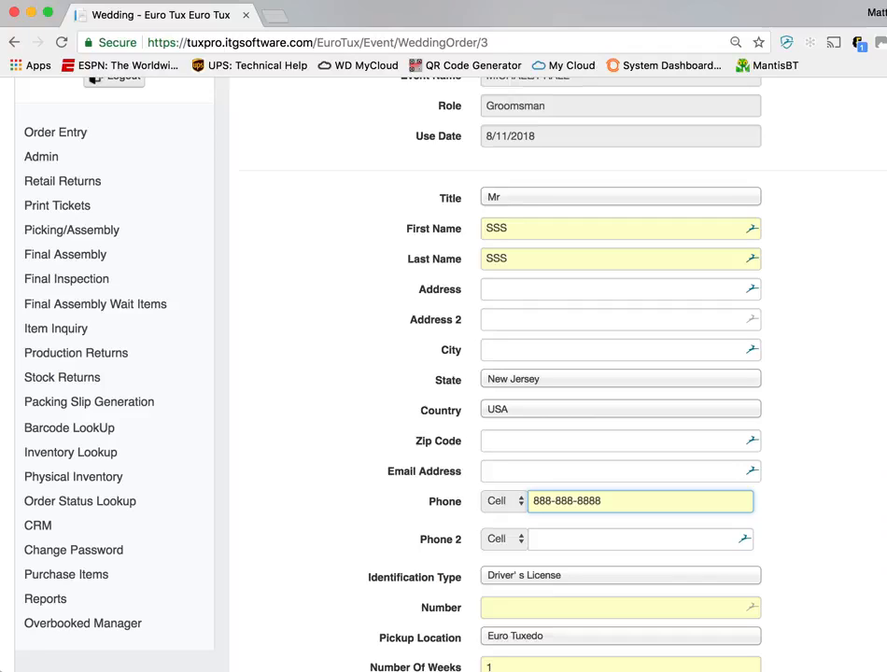
click(603, 612)
text(888888)
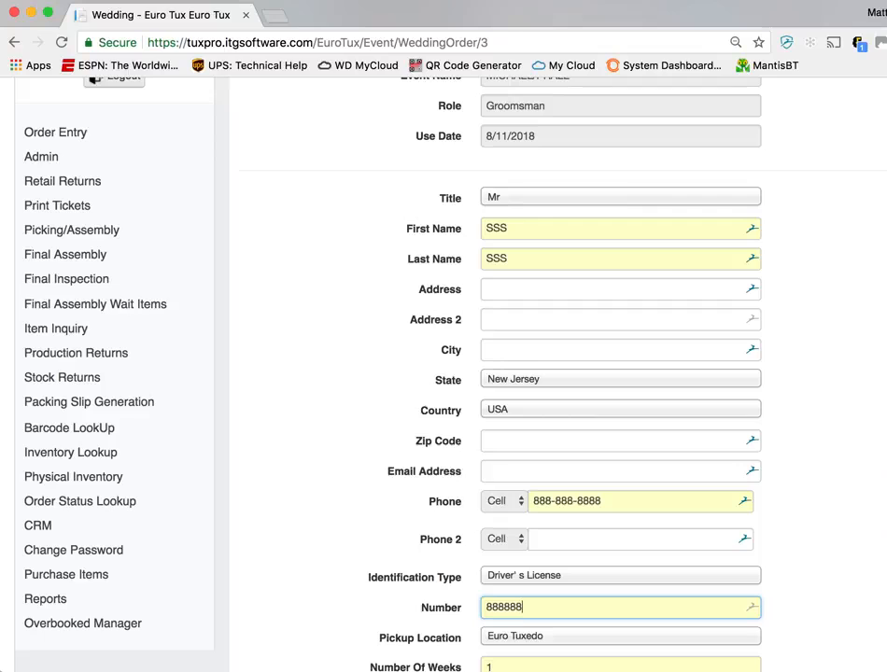
scroll(763, 546, down, 3)
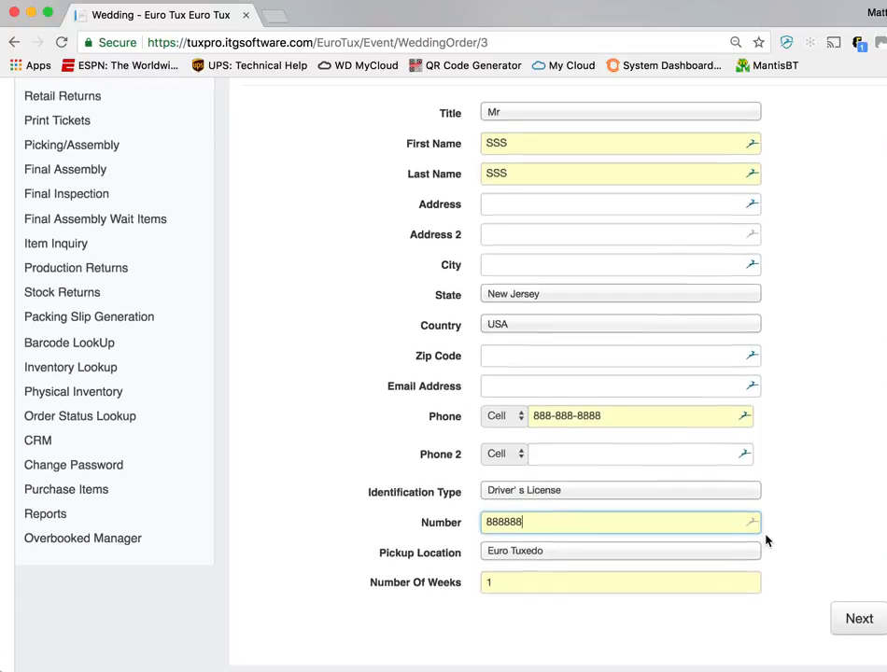
click(850, 620)
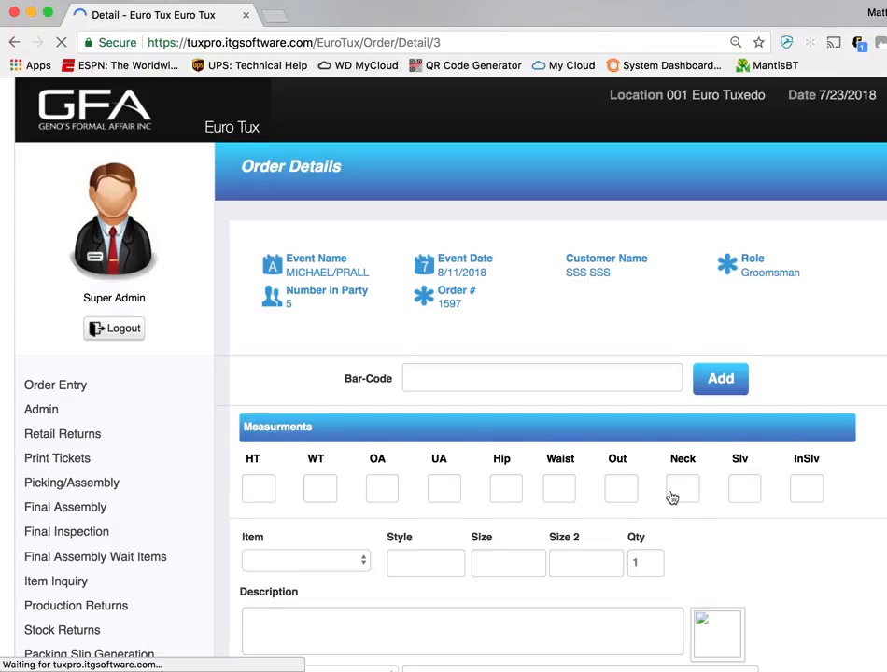
Edit the order's item sizes, setting the coat to 40R and the pants to 34R - 00
scroll(671, 497, down, 1)
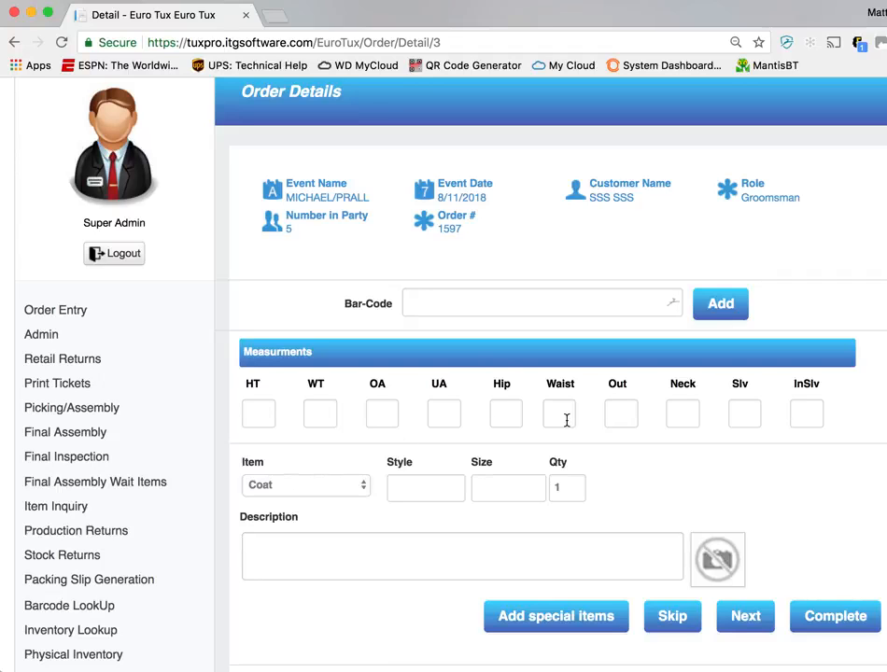
scroll(477, 358, down, 5)
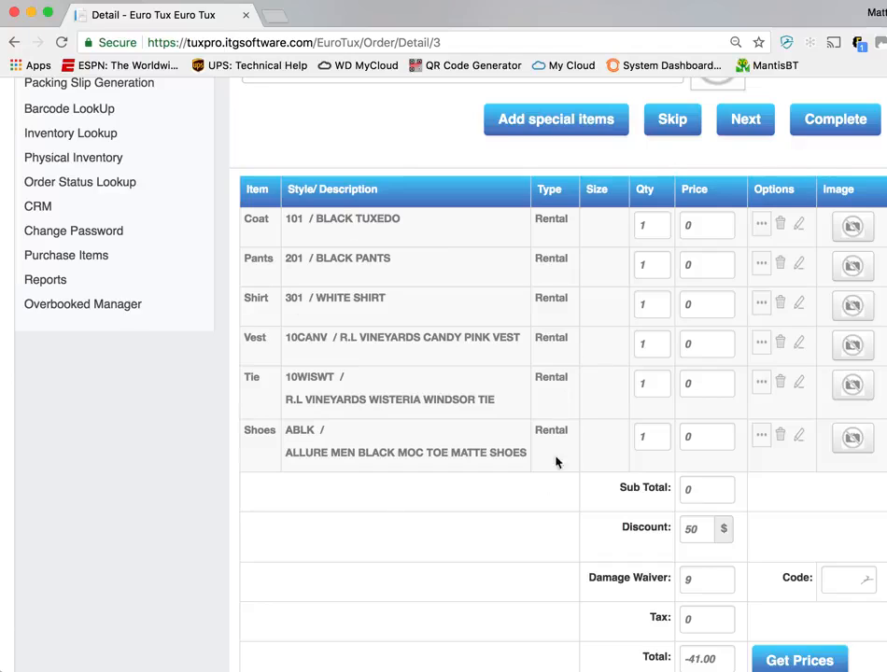
click(800, 229)
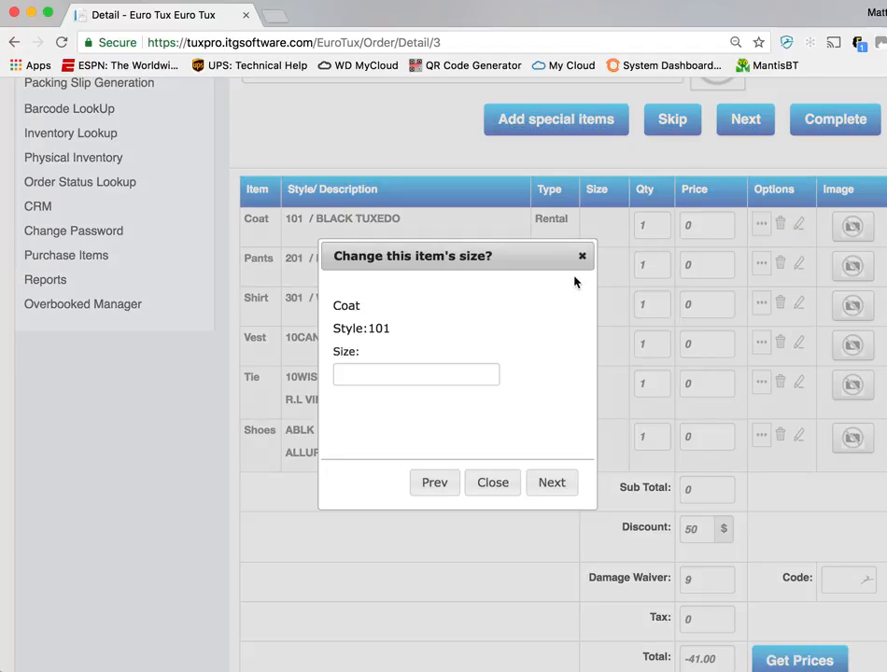
click(438, 377)
text(40R)
key(Tab)
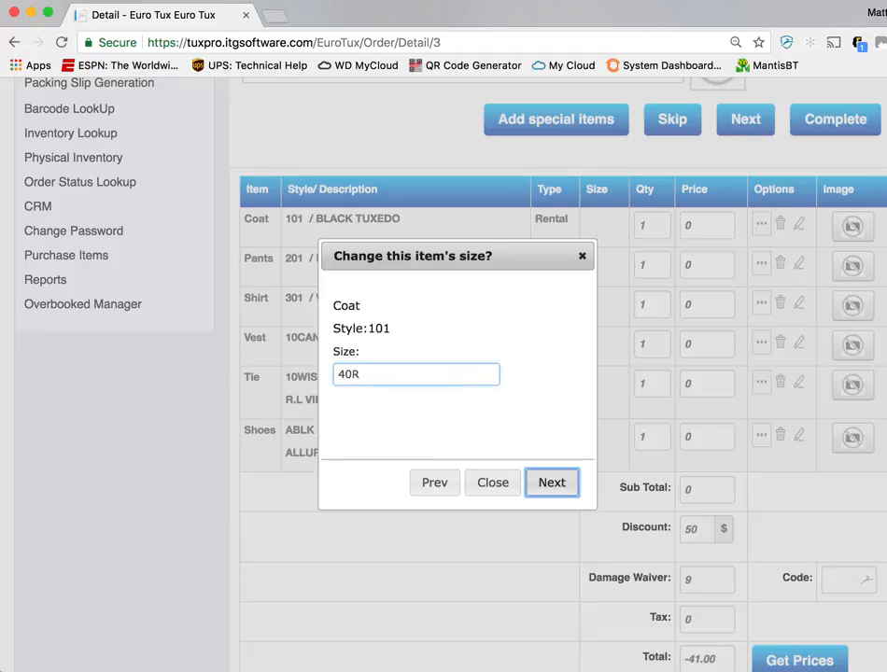
key(Return)
text(00)
key(Tab)
key(Return)
Set the shirt's size to M5 and the vest's size to M
text(M5)
key(Tab)
key(Return)
text(M)
key(Tab)
key(Return)
Set the tie's size to M and the shoes' size to 10M, and finish the size changes
text(M)
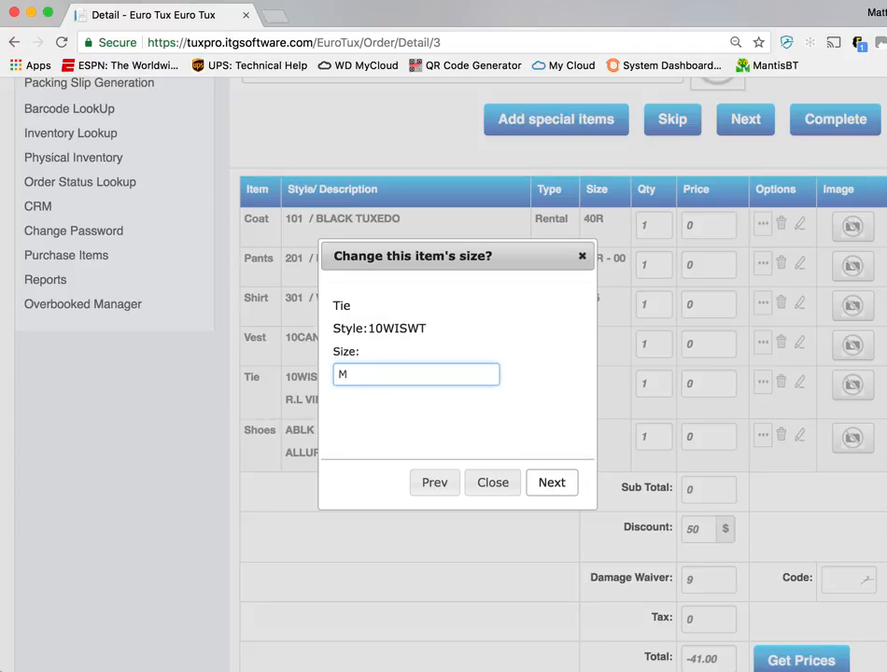
key(Tab)
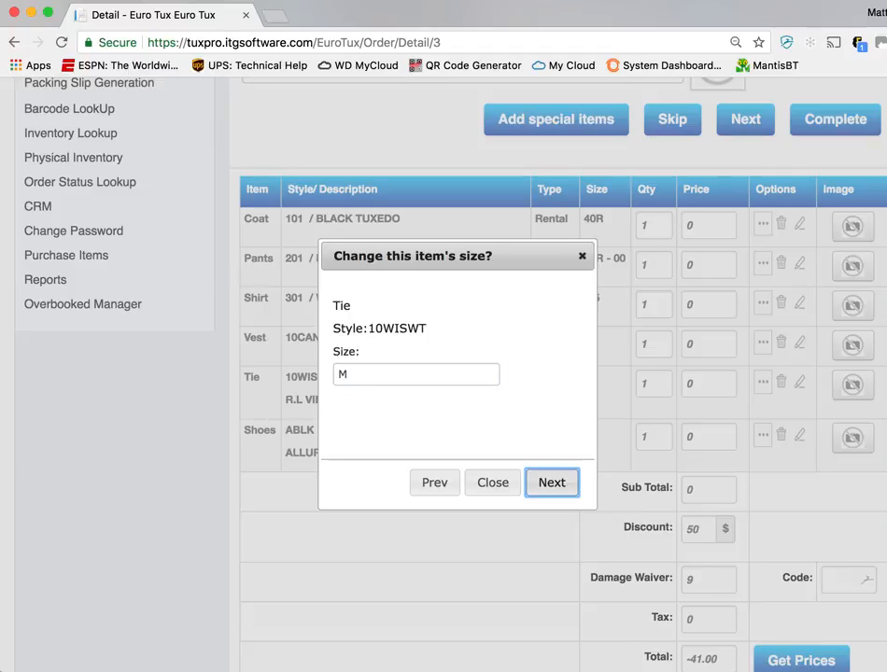
key(Return)
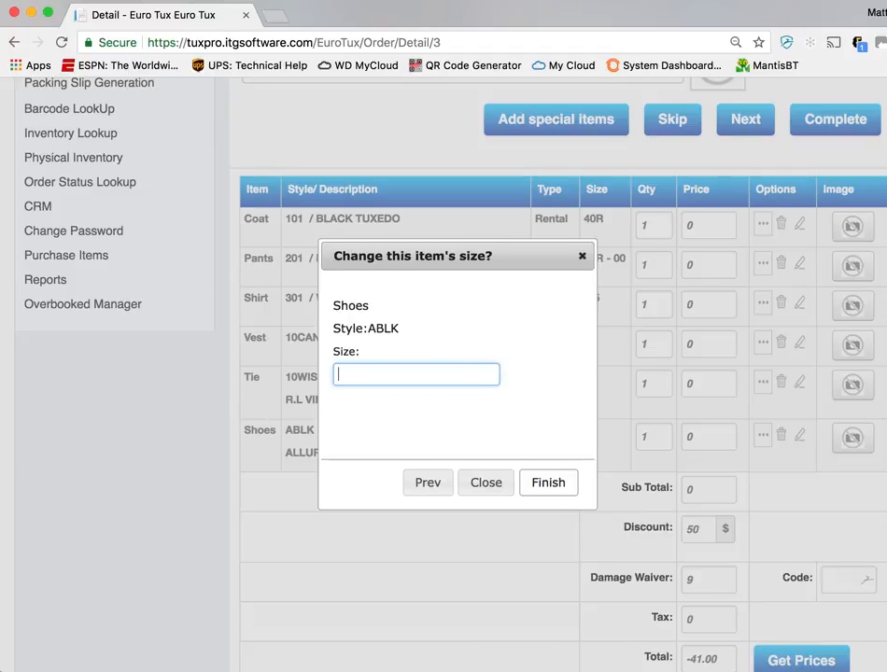
text(10M)
key(Tab)
key(Return)
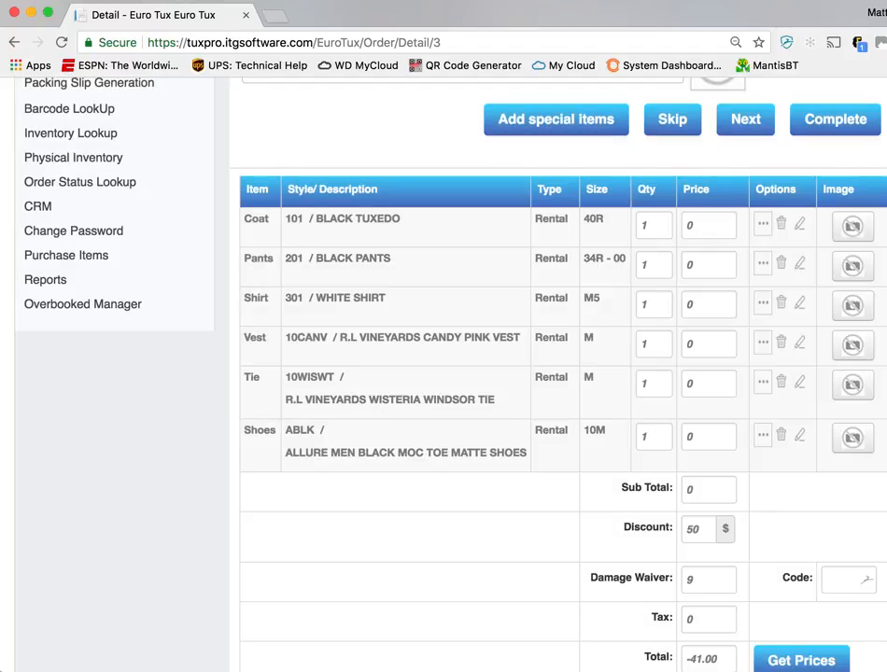
Retrieve the prices for the groomsman's order and review the item prices, discount and total
scroll(747, 542, down, 3)
click(802, 489)
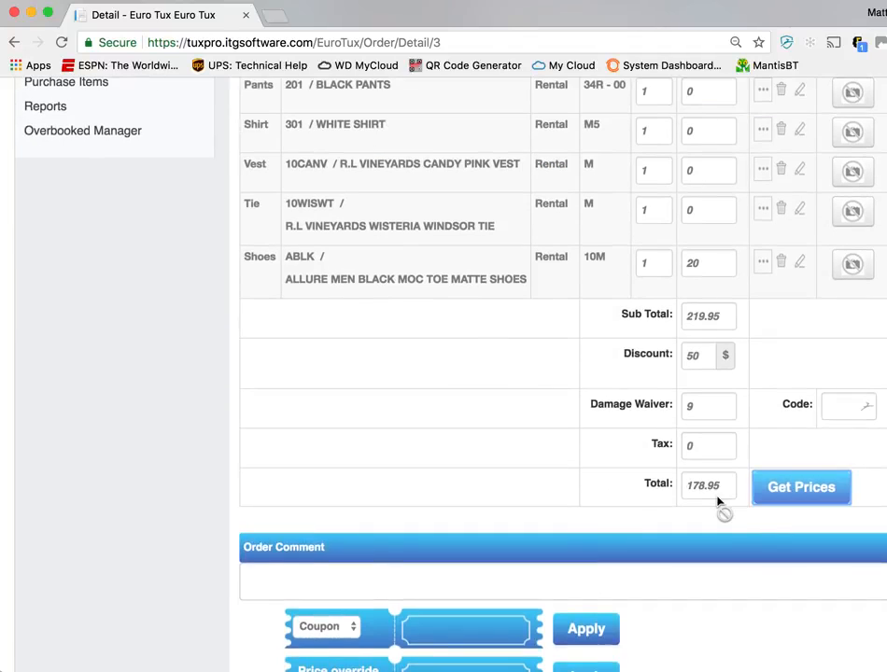
scroll(584, 469, up, 3)
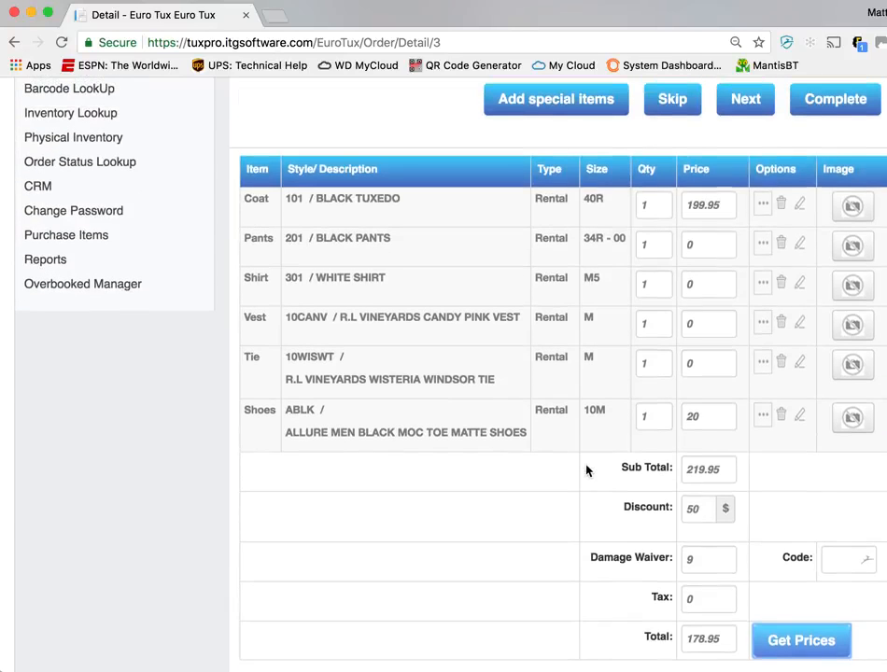
scroll(586, 465, up, 3)
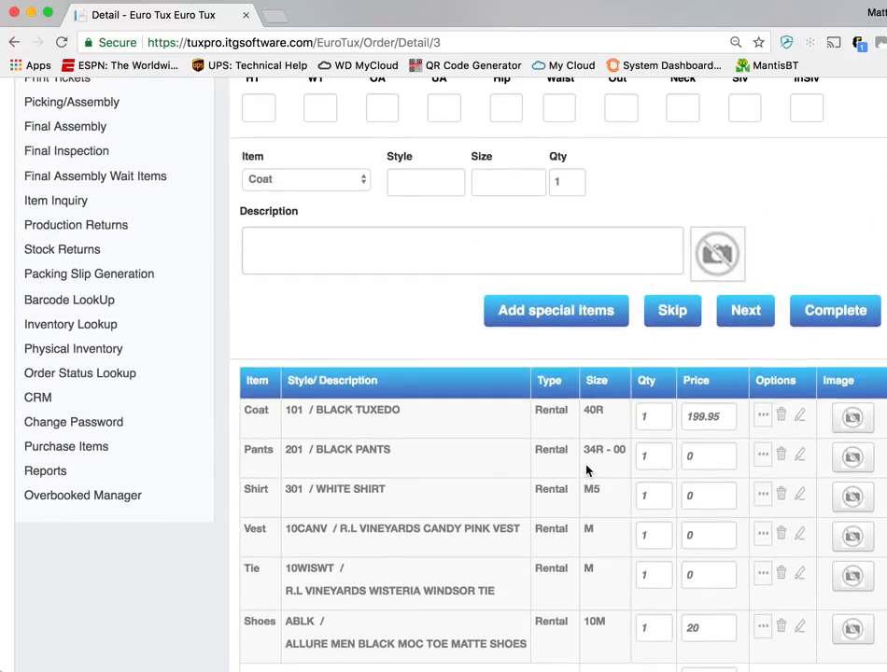
Try to add another coat to the order with style 201 and size 38R
scroll(474, 325, up, 2)
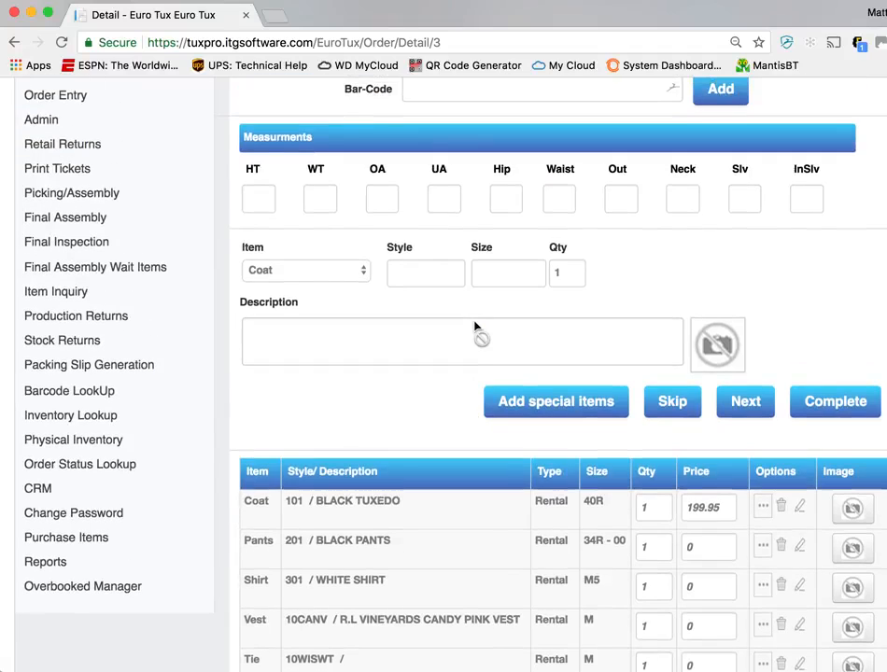
scroll(474, 326, up, 1)
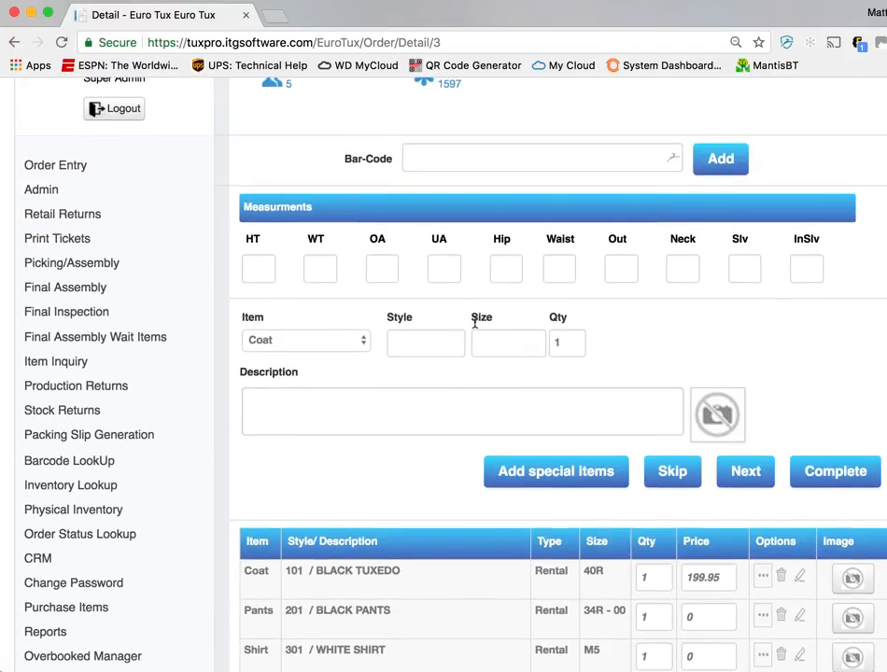
click(399, 346)
text(20)
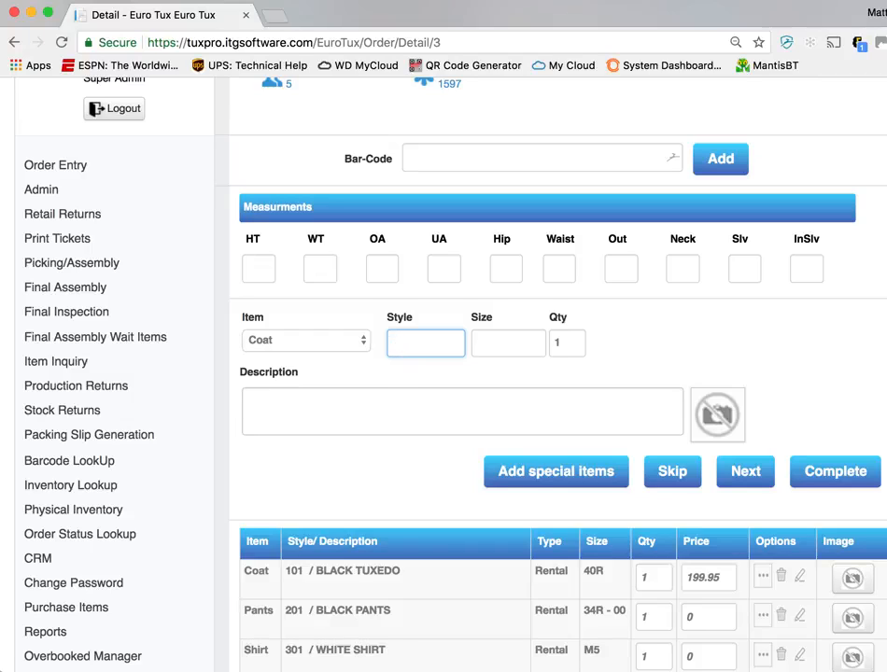
text(1)
key(Tab)
text(4)
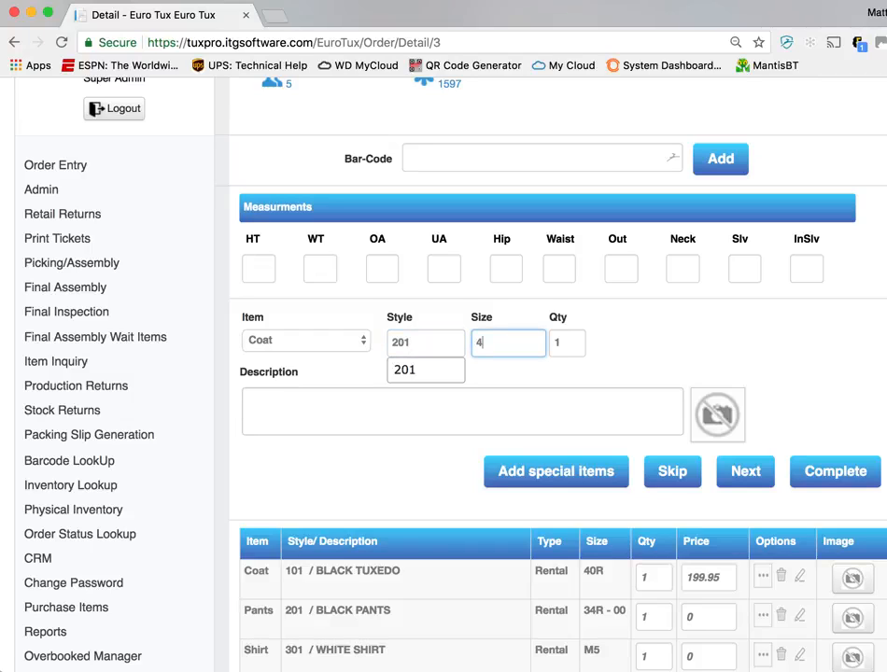
key(BackSpace)
text(38R)
key(Tab)
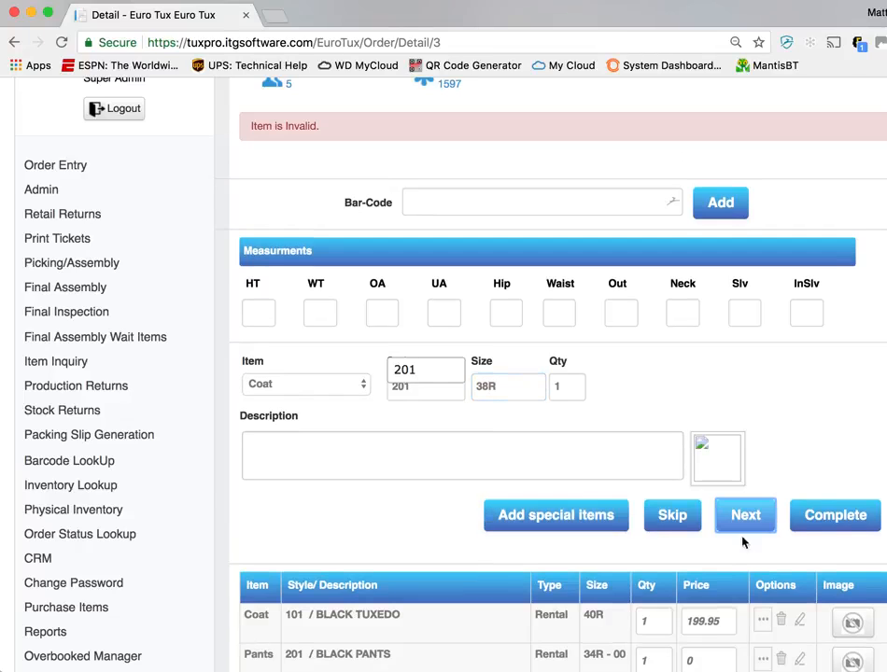
click(411, 372)
click(529, 394)
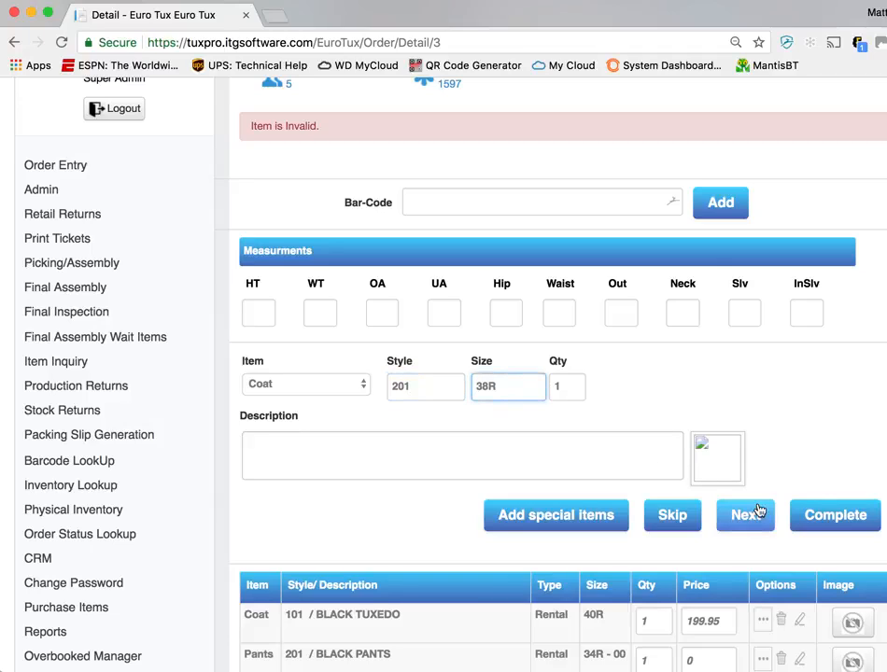
click(747, 521)
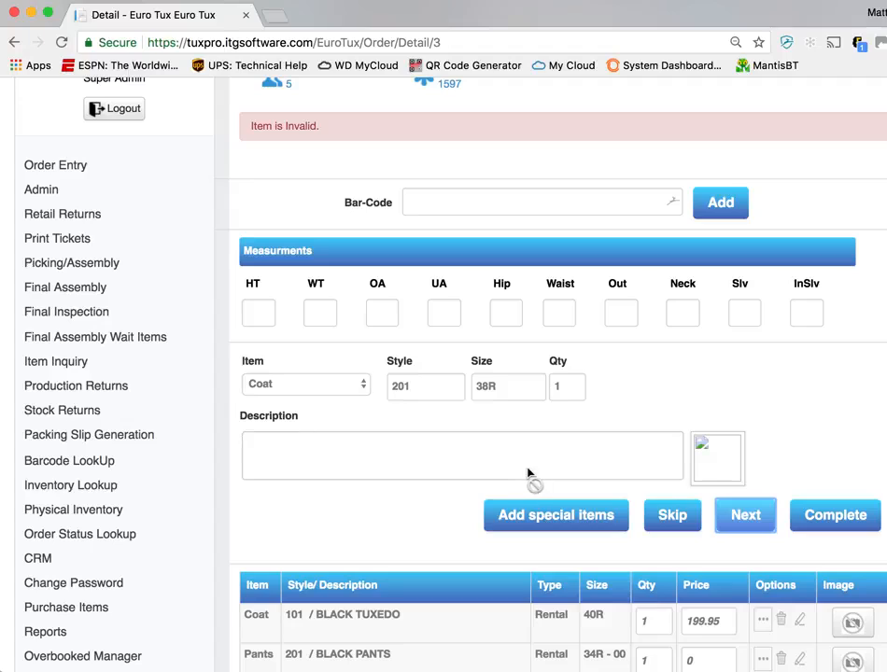
Change the new coat's style to 102 and try to add it in size 38R
double_click(425, 390)
text(102)
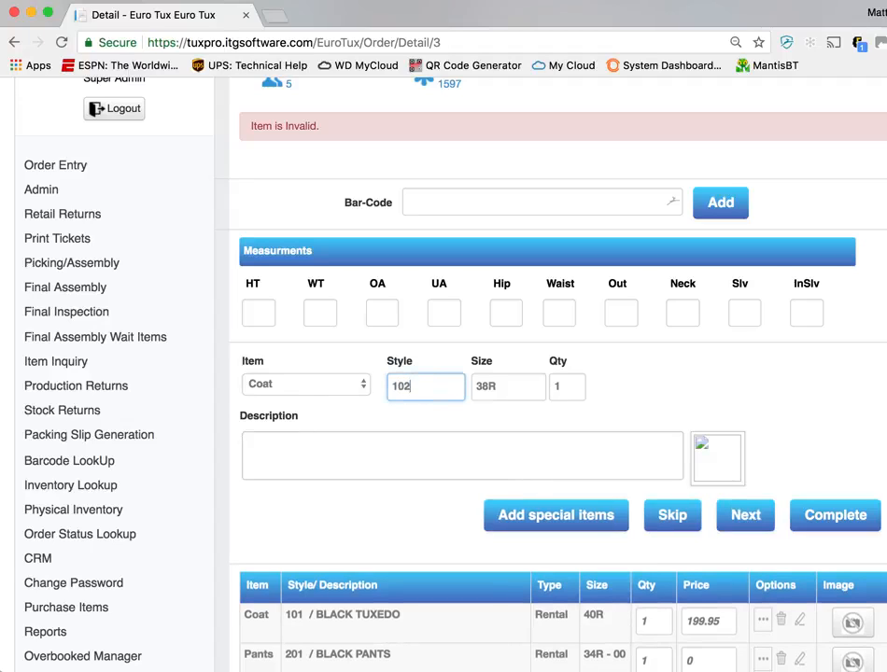
key(Tab)
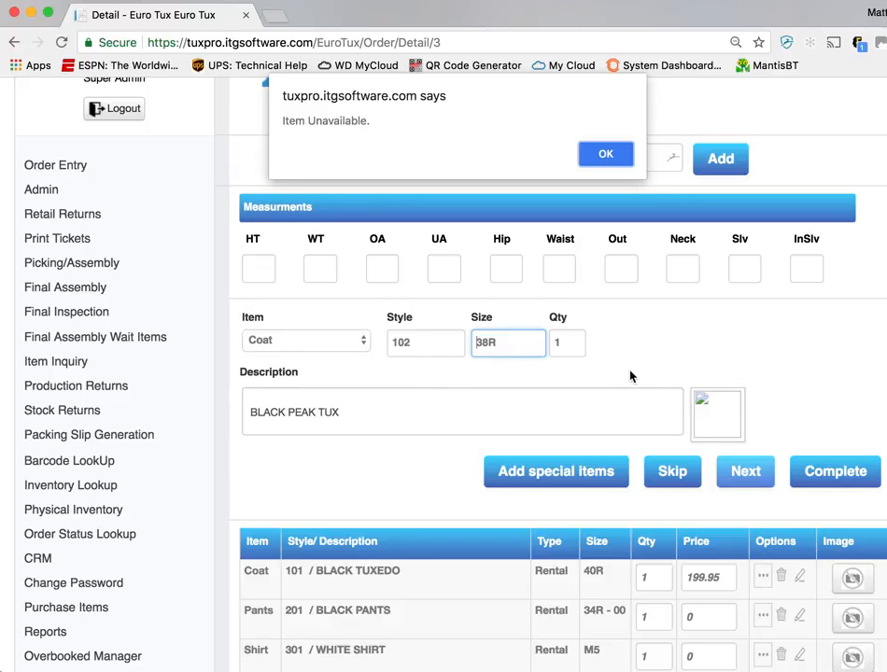
click(604, 155)
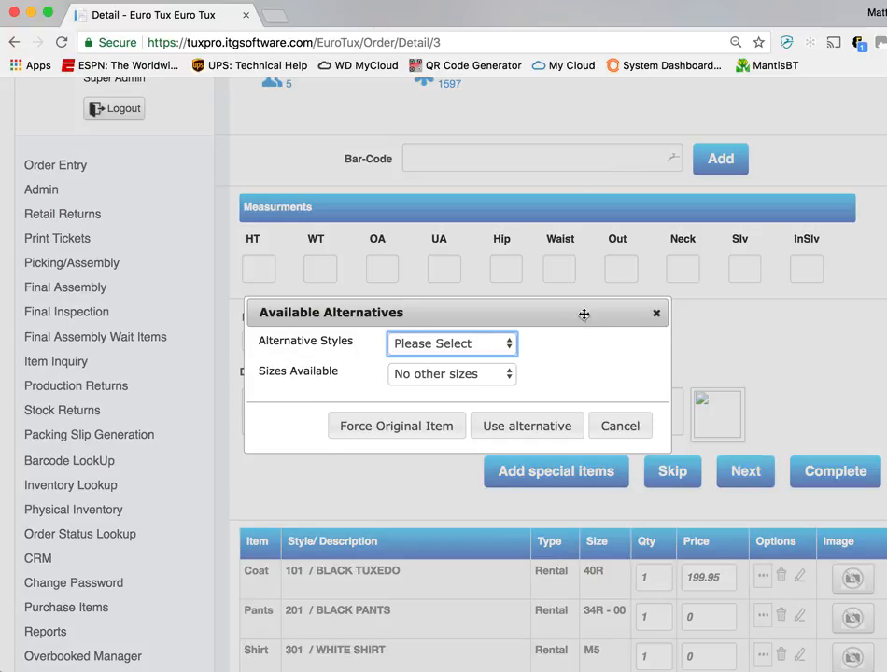
Examine the alternative styles and available sizes for the 102 coat, including the sizes offered for Coat - 101
drag(581, 312, 460, 170)
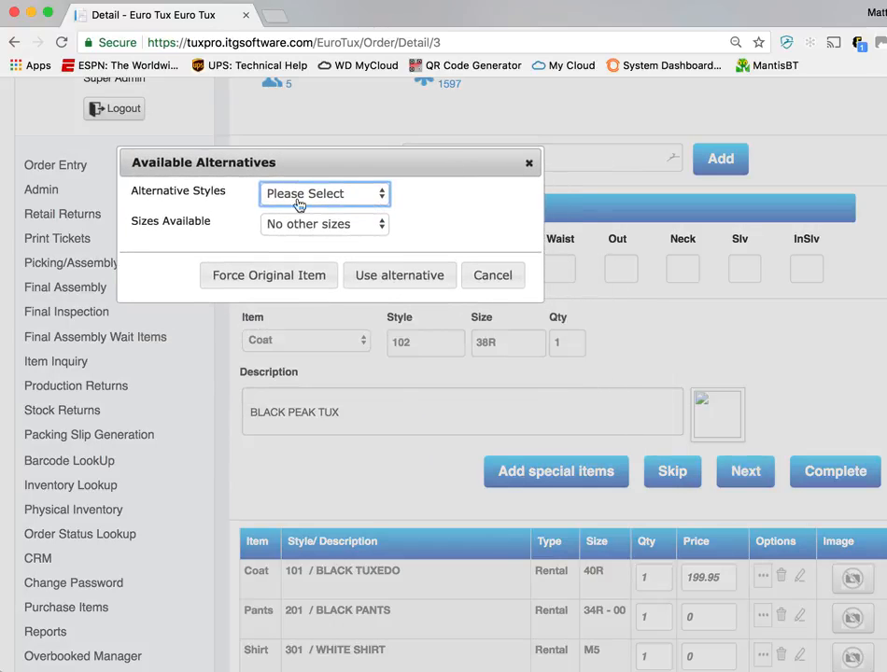
drag(225, 190, 132, 190)
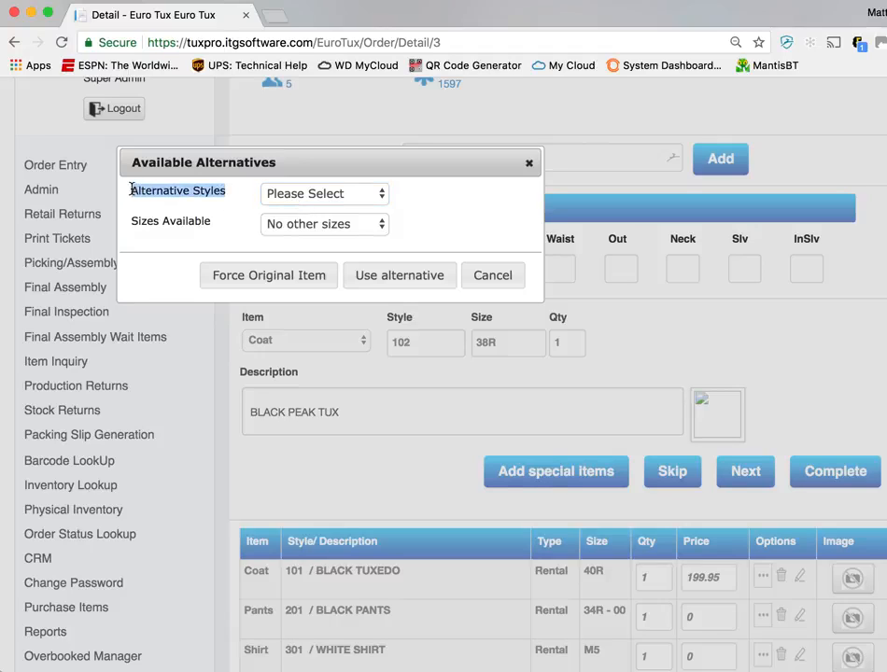
click(342, 197)
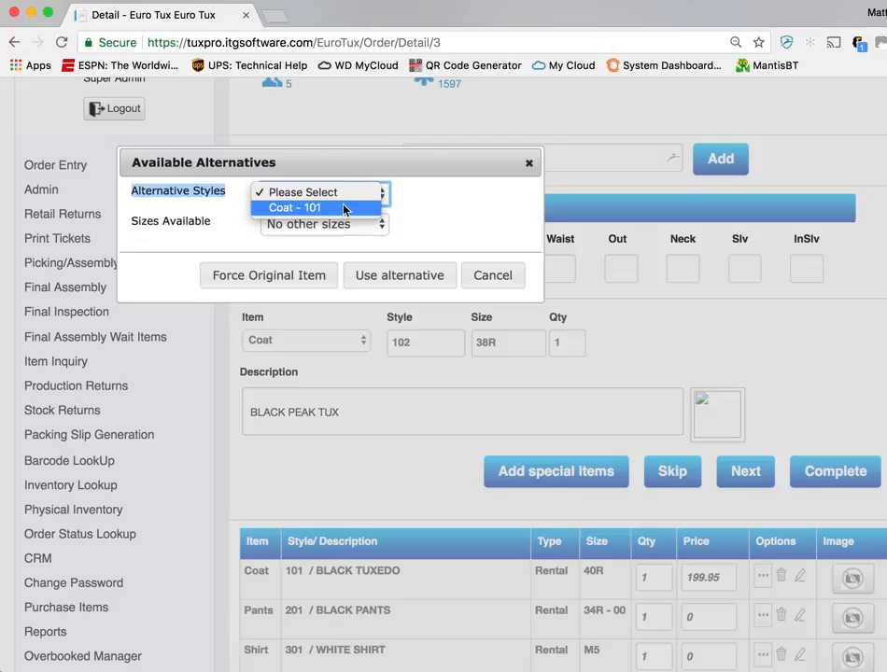
click(414, 198)
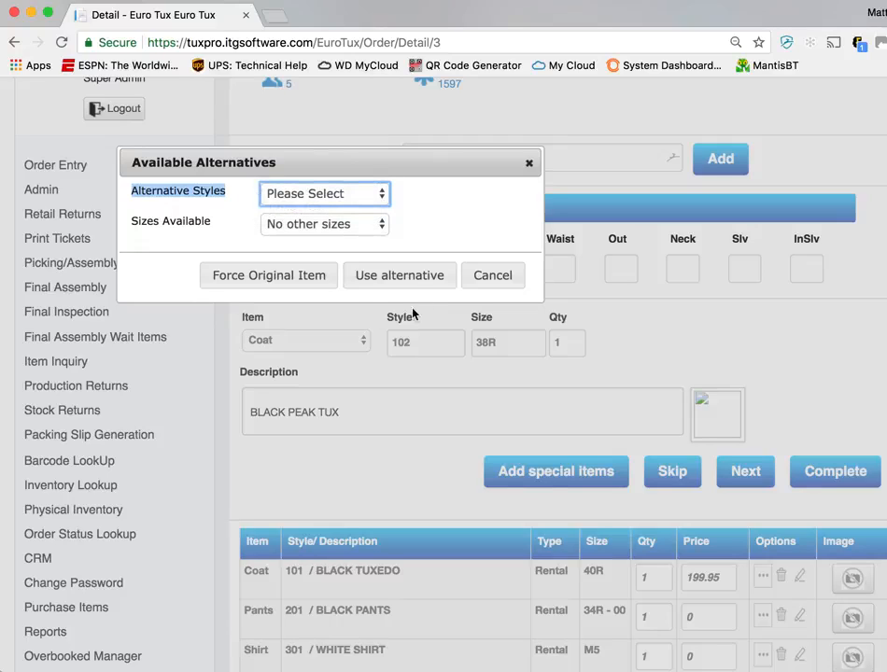
click(376, 226)
click(457, 243)
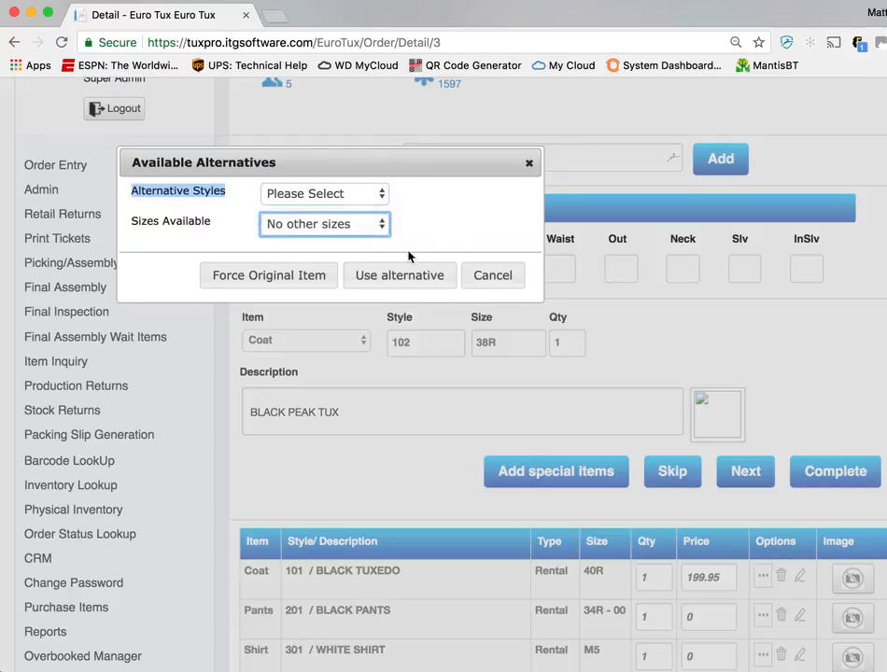
click(366, 194)
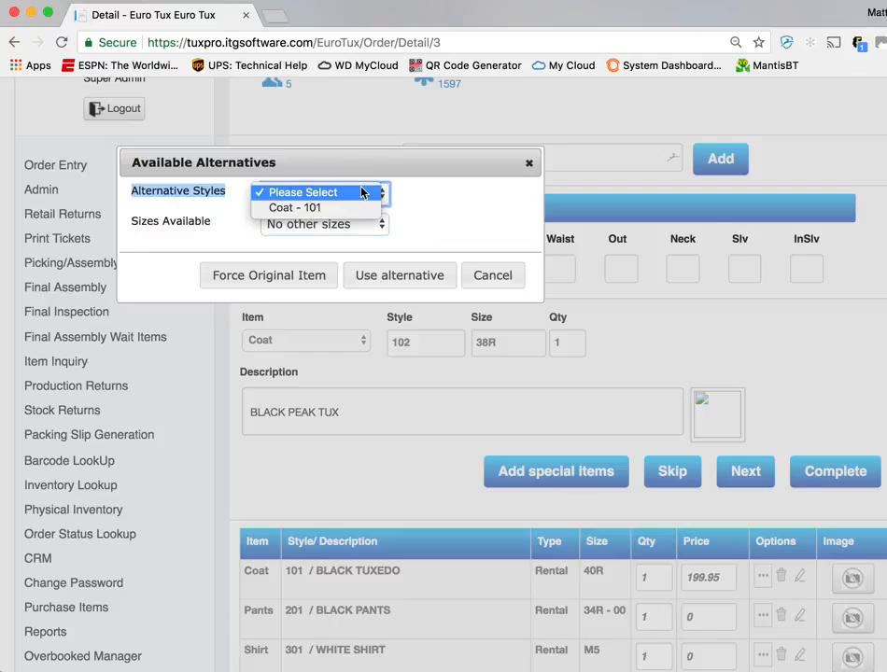
click(360, 207)
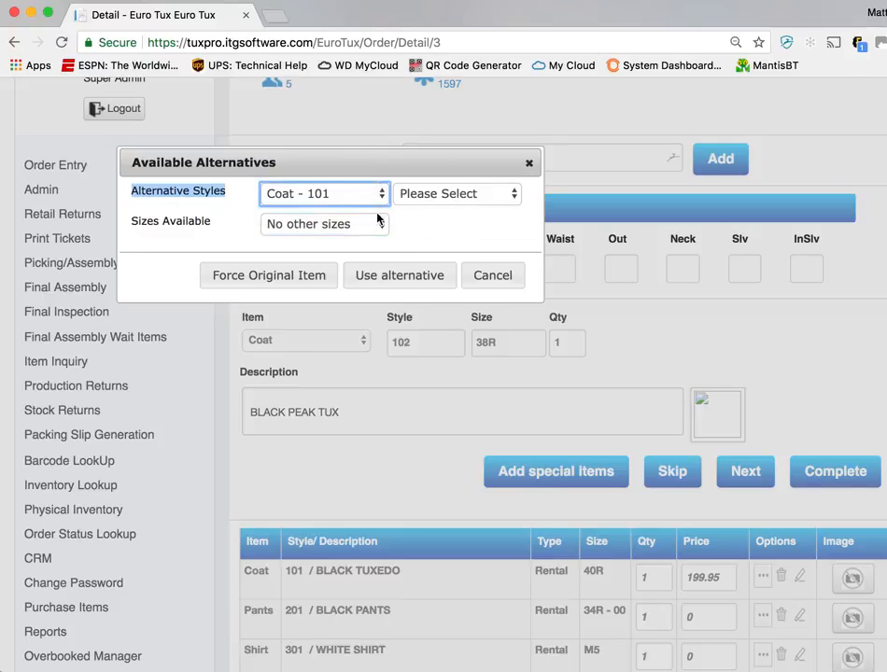
click(472, 196)
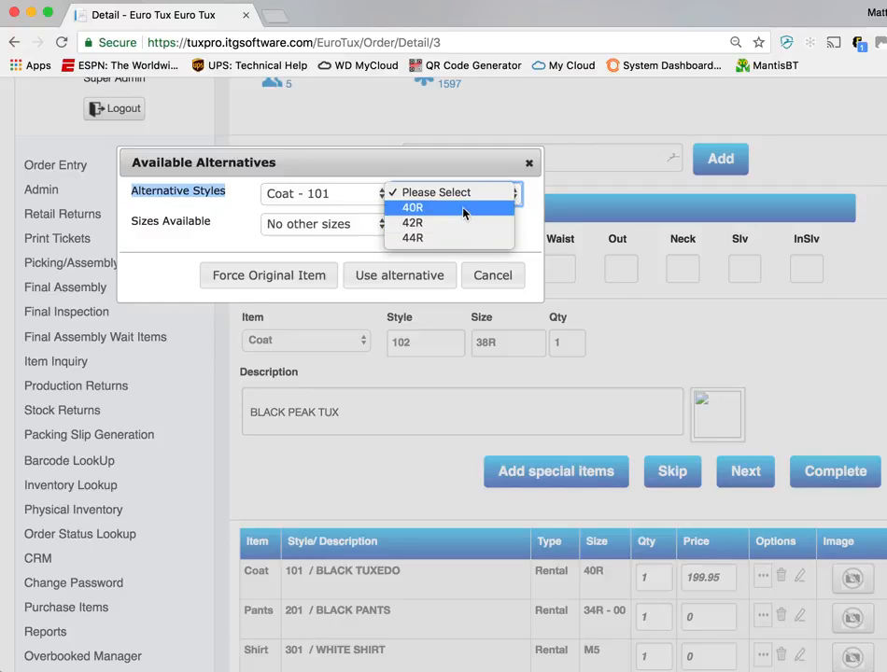
click(306, 257)
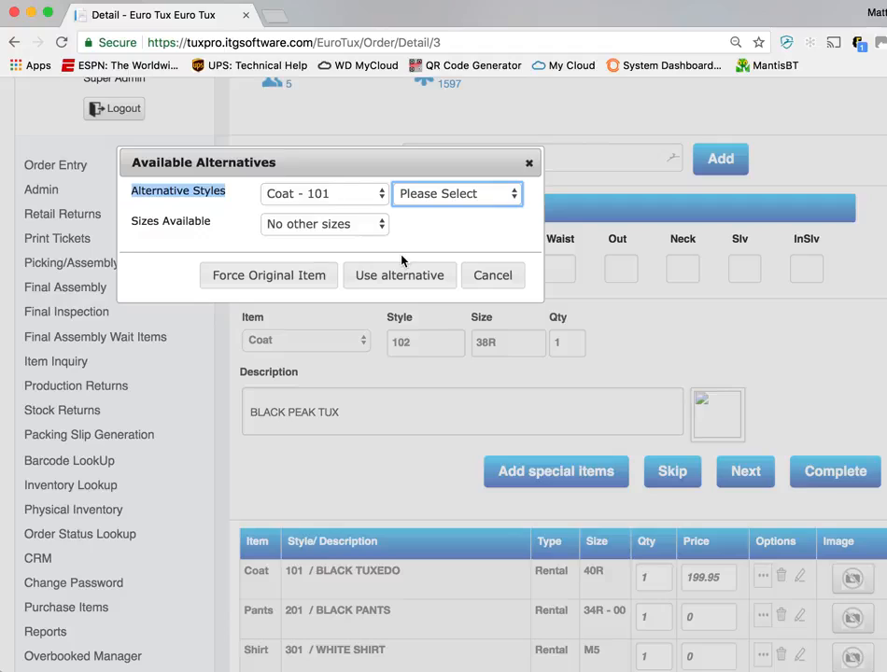
Force the original 102 BLACK PEAK TUX coat in size 38R onto the order and delete that coat line again
click(286, 284)
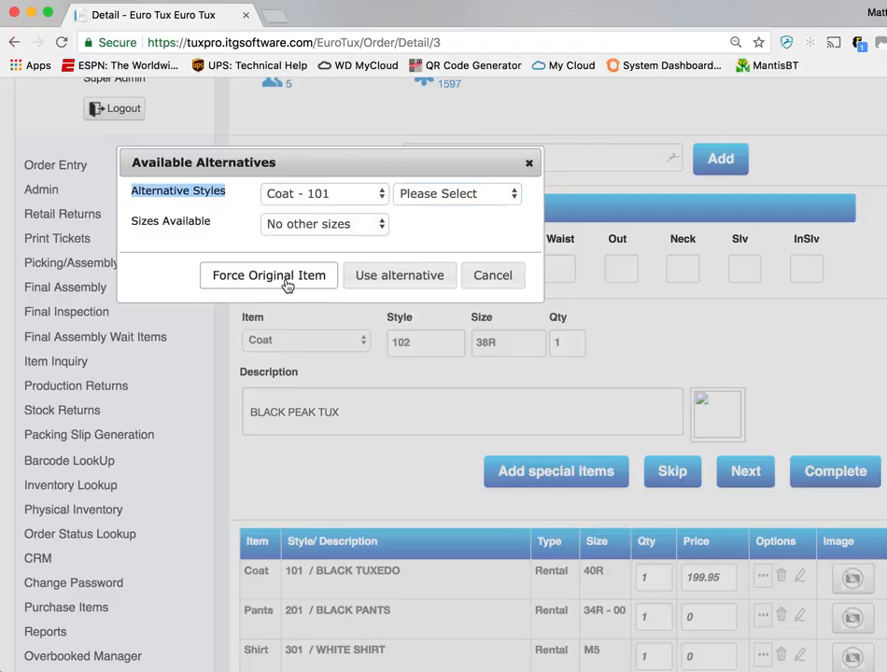
scroll(484, 364, down, 5)
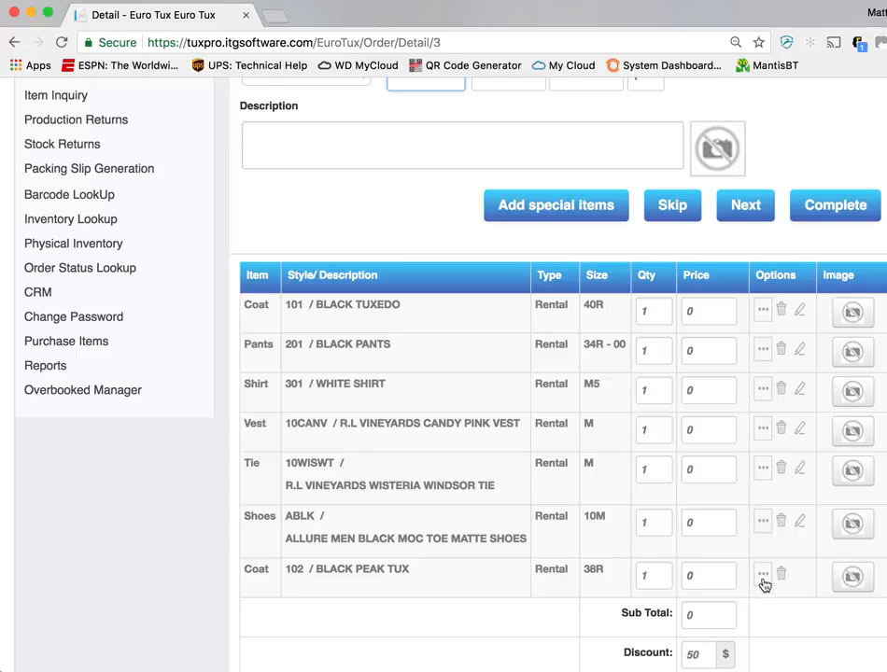
scroll(807, 620, down, 1)
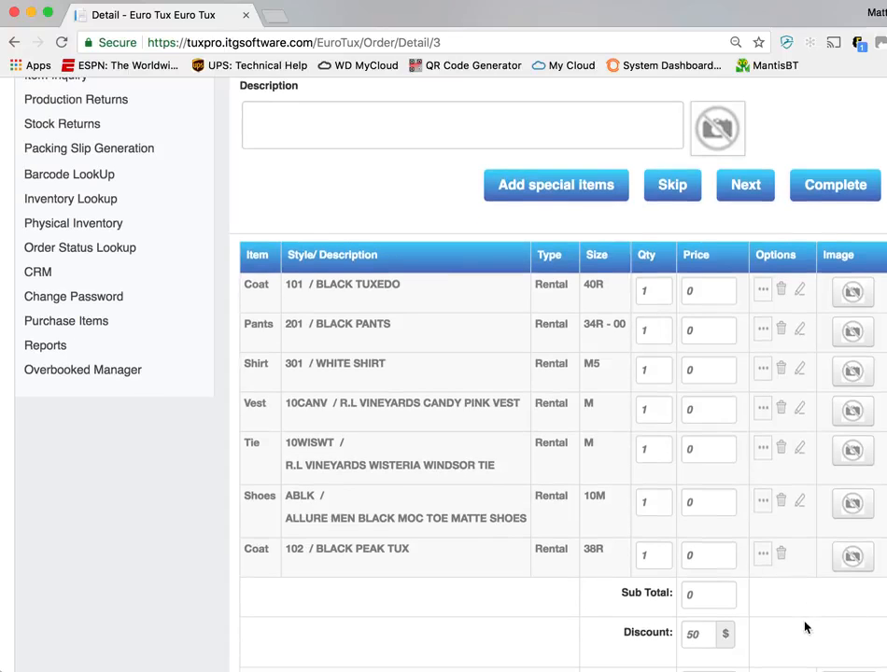
click(781, 554)
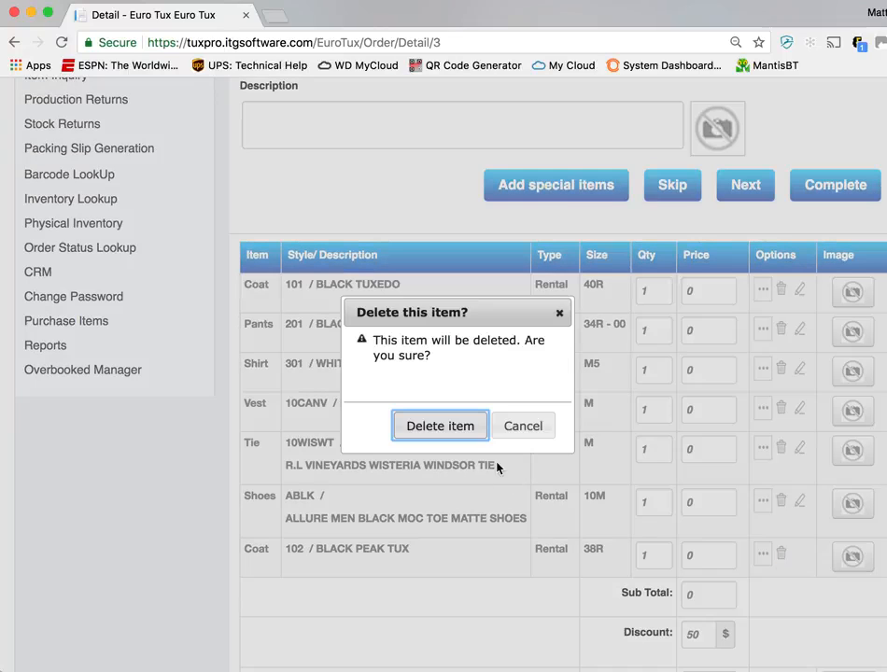
click(459, 426)
Continue to the order summary and review the event details, ordered items, total and balance due
scroll(671, 538, down, 5)
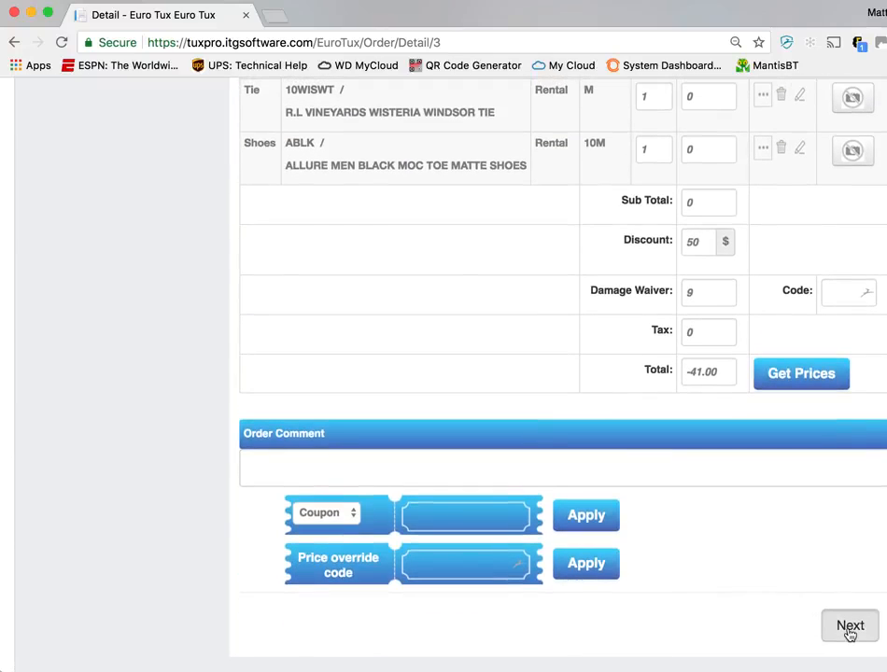
click(849, 627)
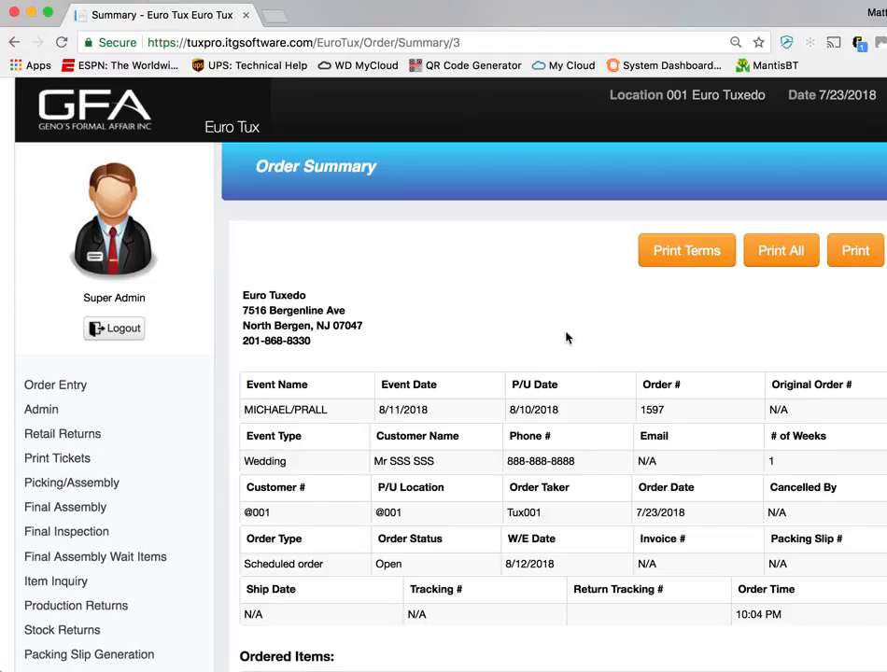
scroll(565, 338, down, 5)
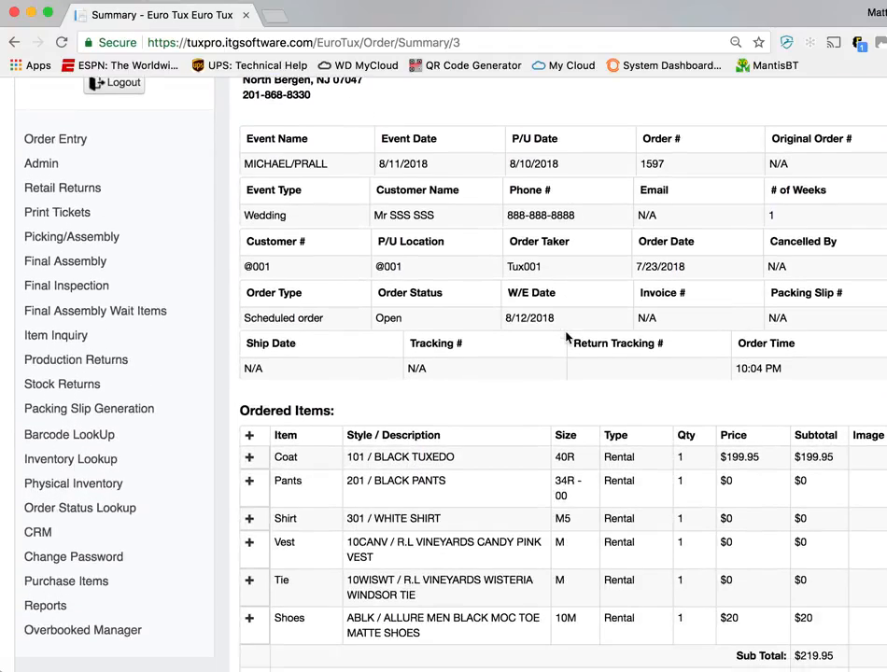
scroll(565, 338, down, 5)
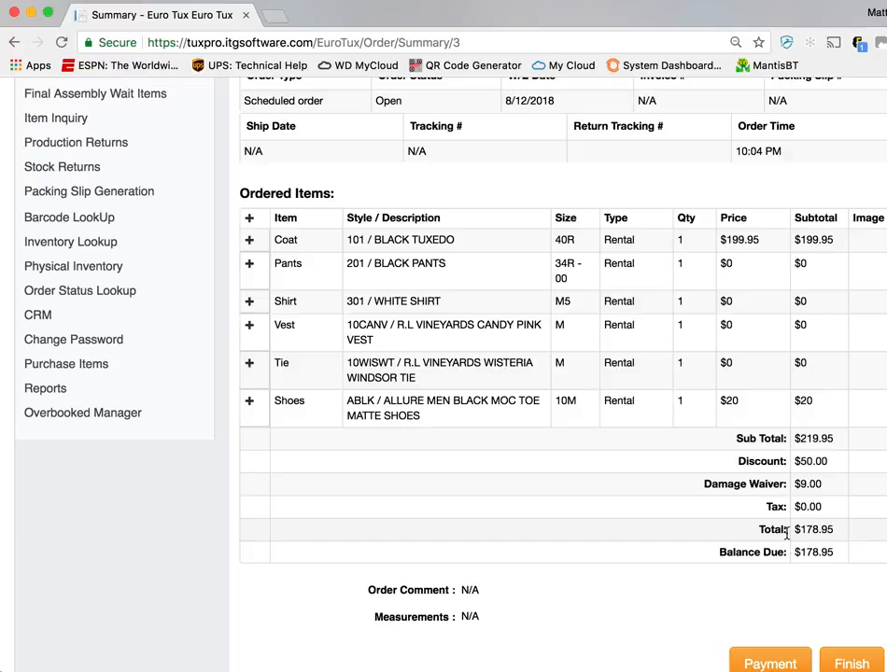
drag(794, 529, 808, 550)
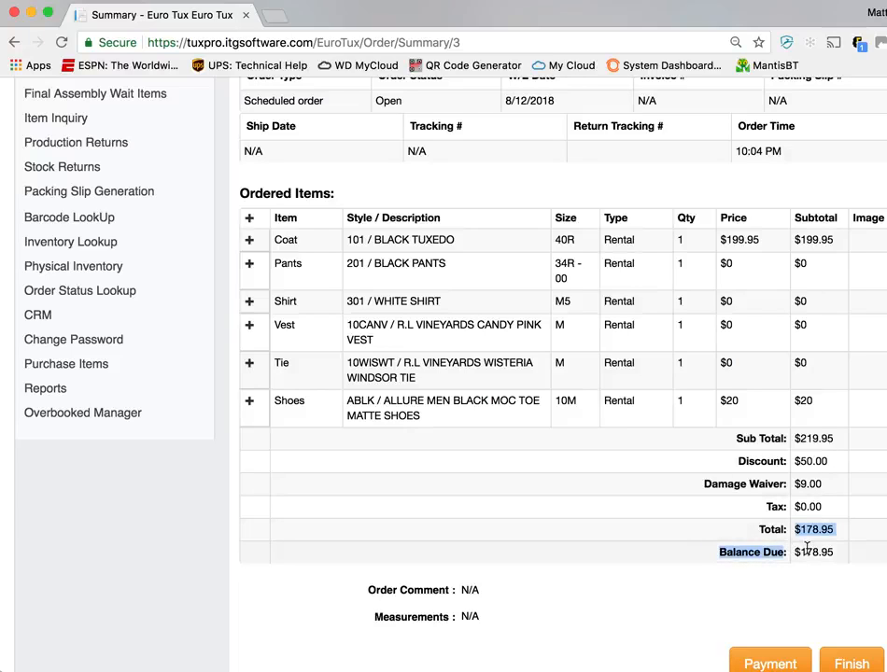
scroll(808, 551, down, 1)
click(835, 489)
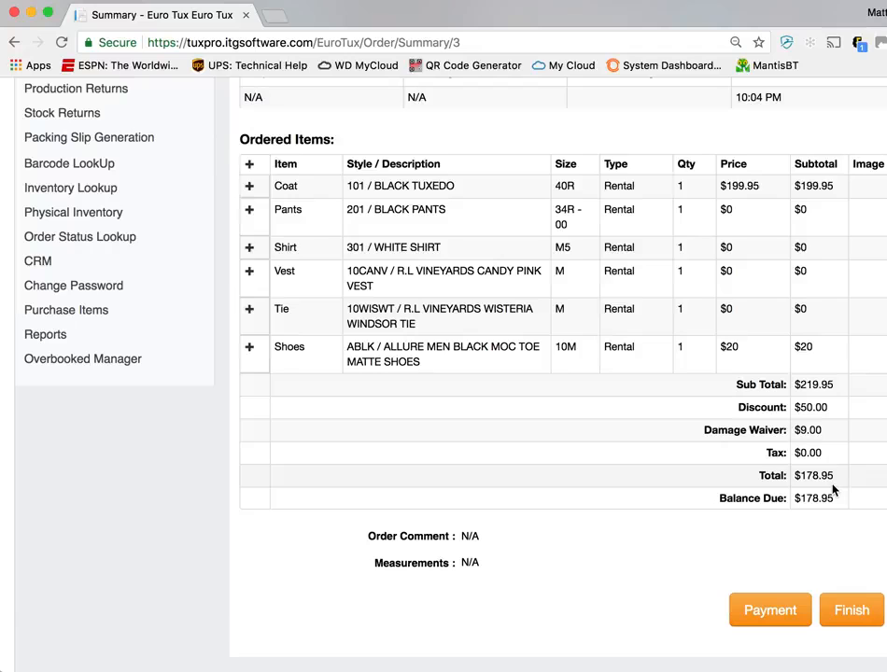
scroll(749, 372, up, 5)
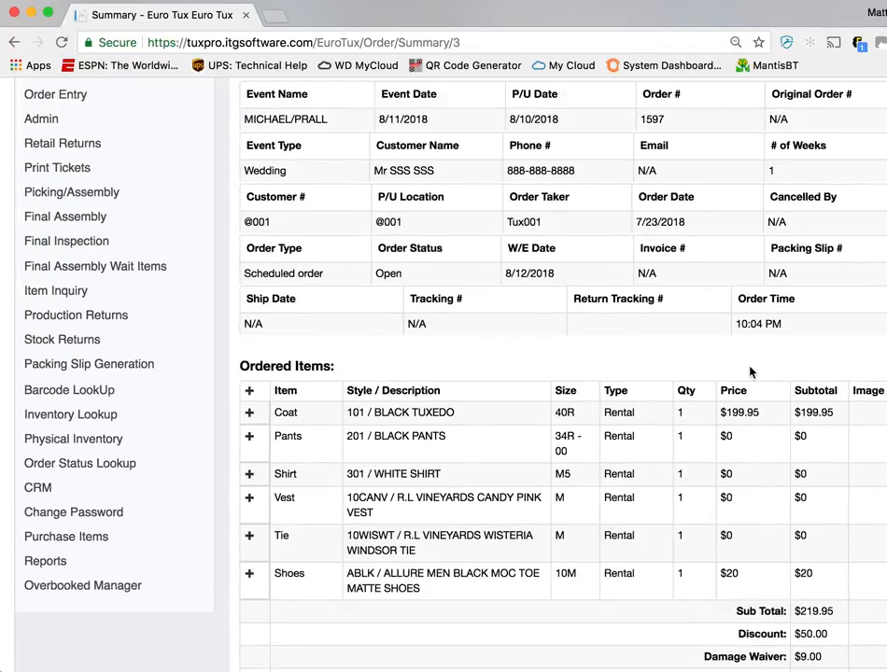
scroll(748, 372, down, 5)
Open the order's payment, choose Cash as the payment method and set the deposit to 50
click(774, 613)
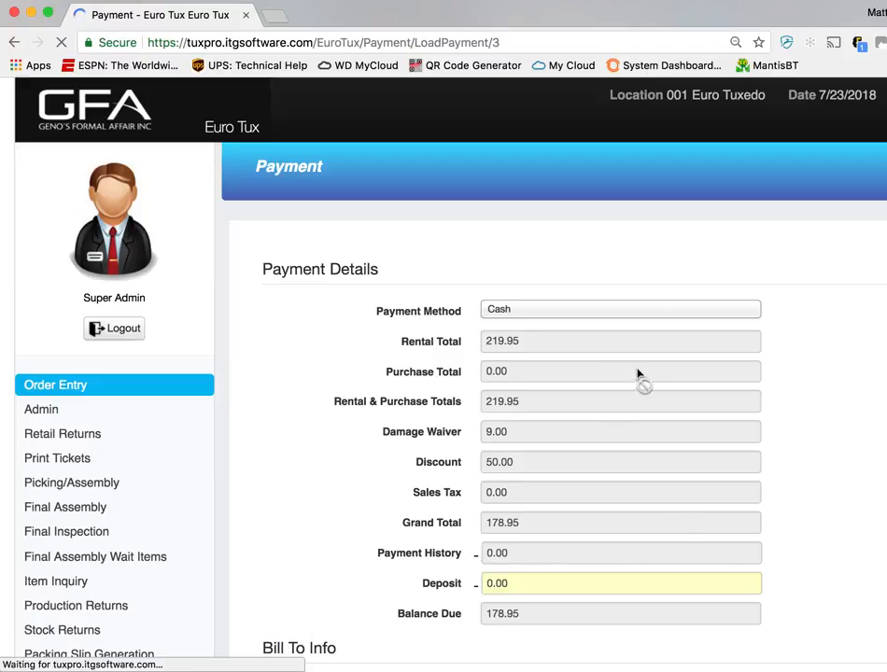
click(621, 309)
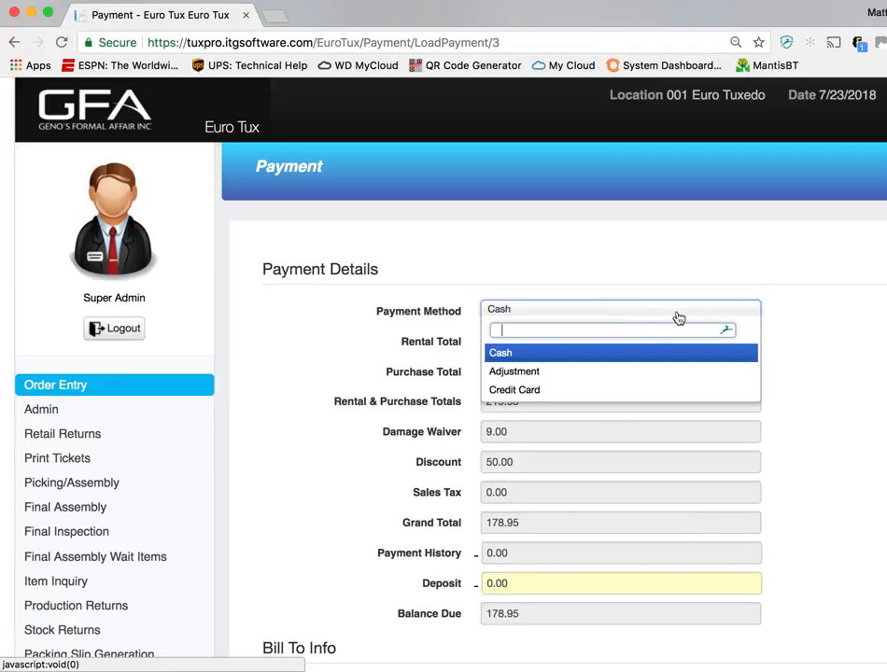
click(789, 349)
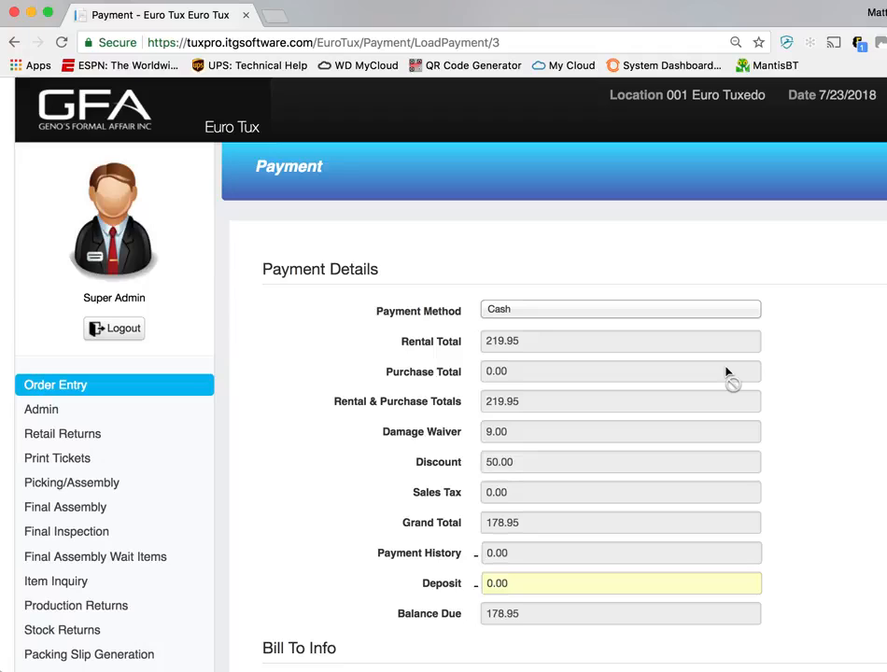
click(667, 316)
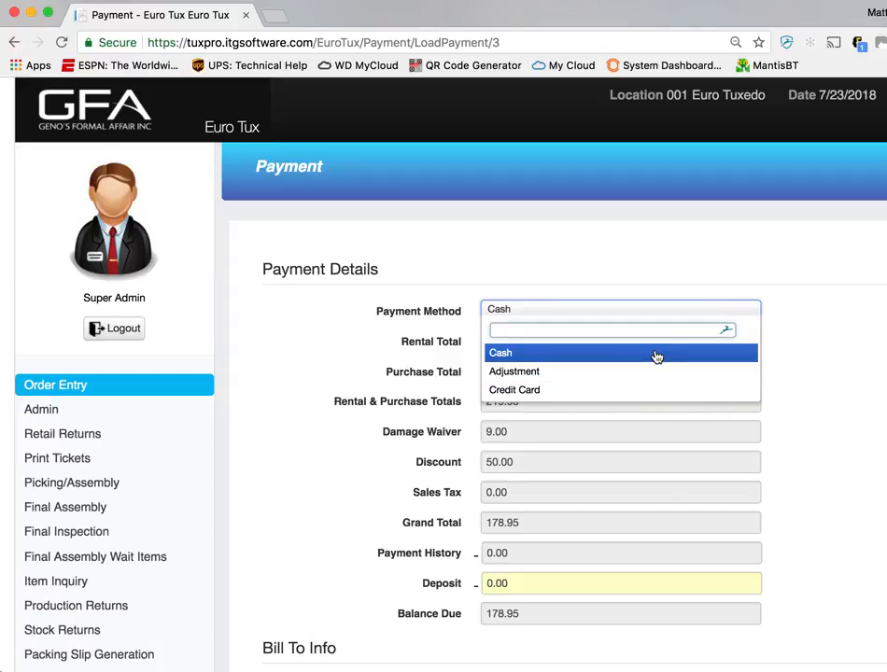
click(657, 354)
click(538, 582)
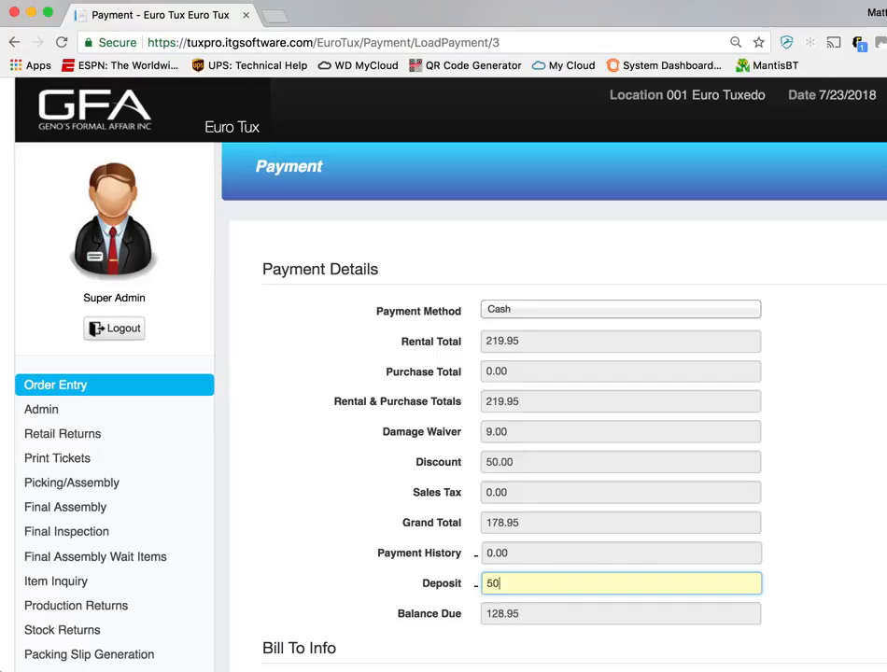
Submit the cash payment, enter a tendered amount of 100, and open the receipt's print preview
click(787, 560)
scroll(819, 560, down, 5)
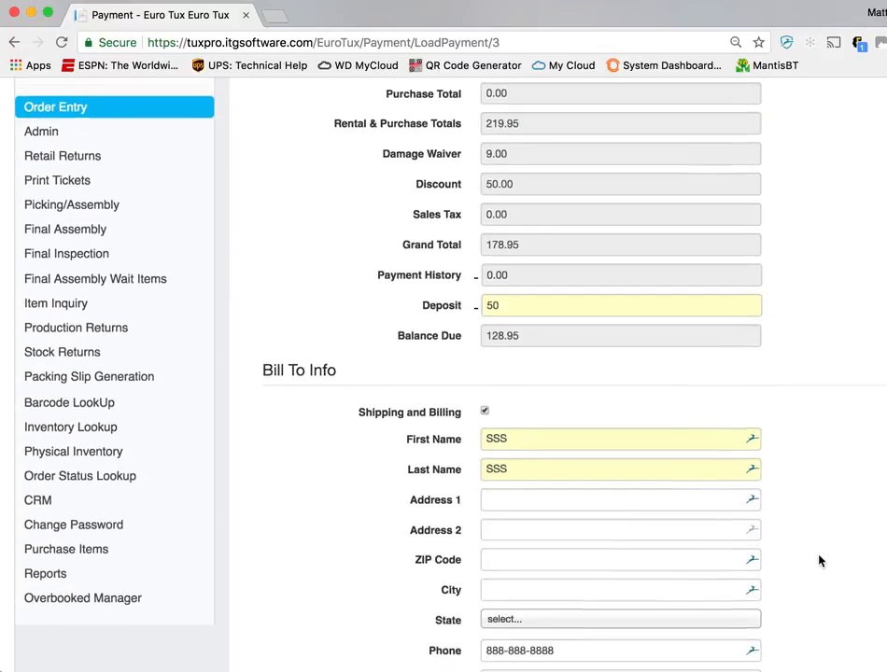
click(854, 568)
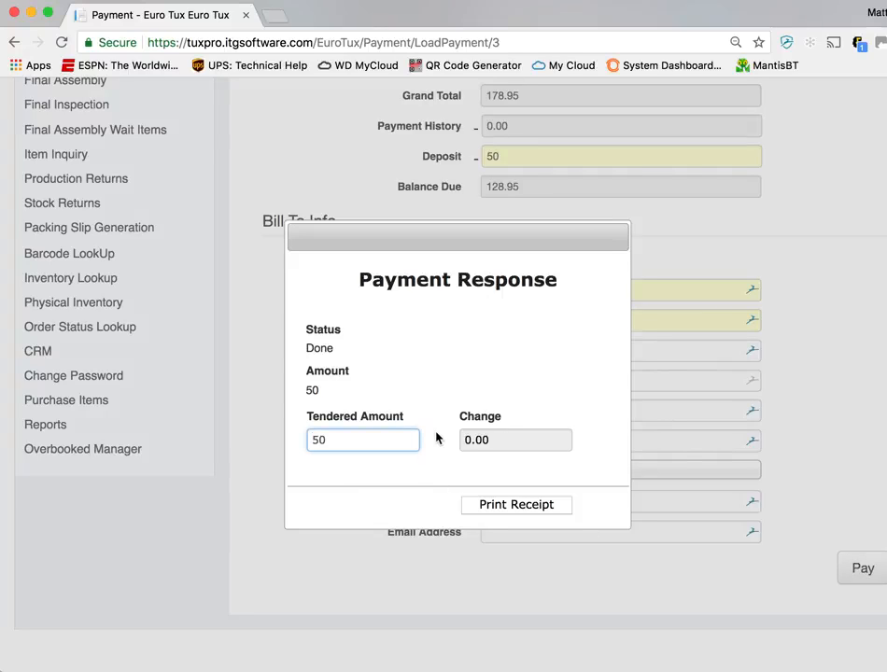
double_click(390, 448)
text(100)
click(517, 508)
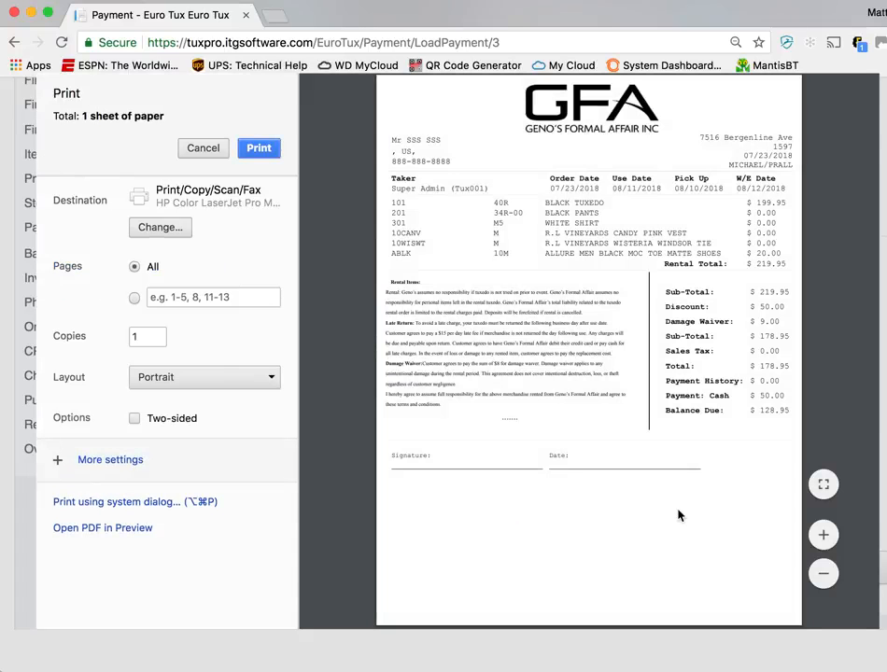
Examine the receipt's rented items, discount, damage waiver, payment and balance due in the print preview, and cancel printing
click(823, 535)
scroll(638, 464, down, 2)
scroll(639, 464, right, 2)
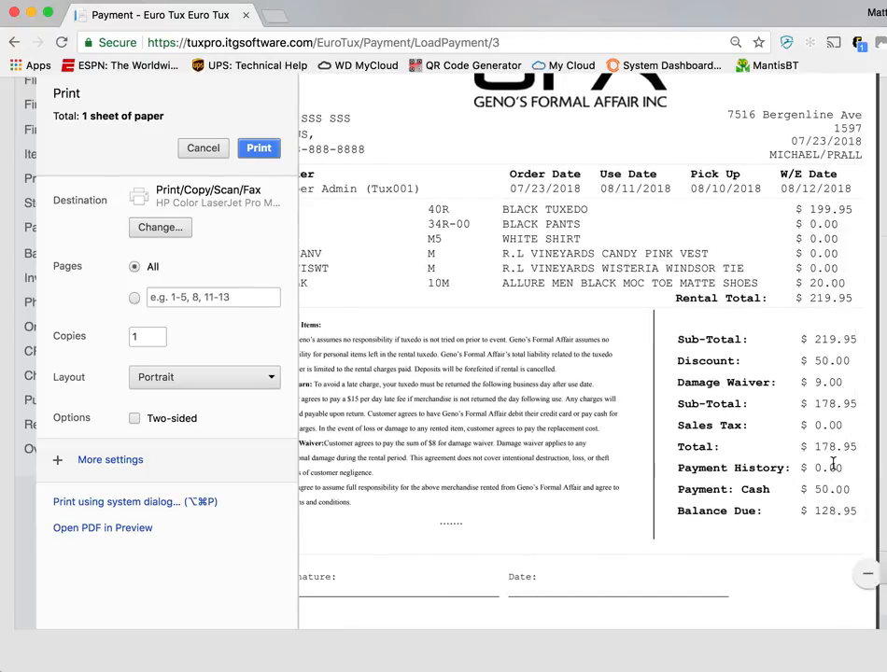
mouse_move(853, 499)
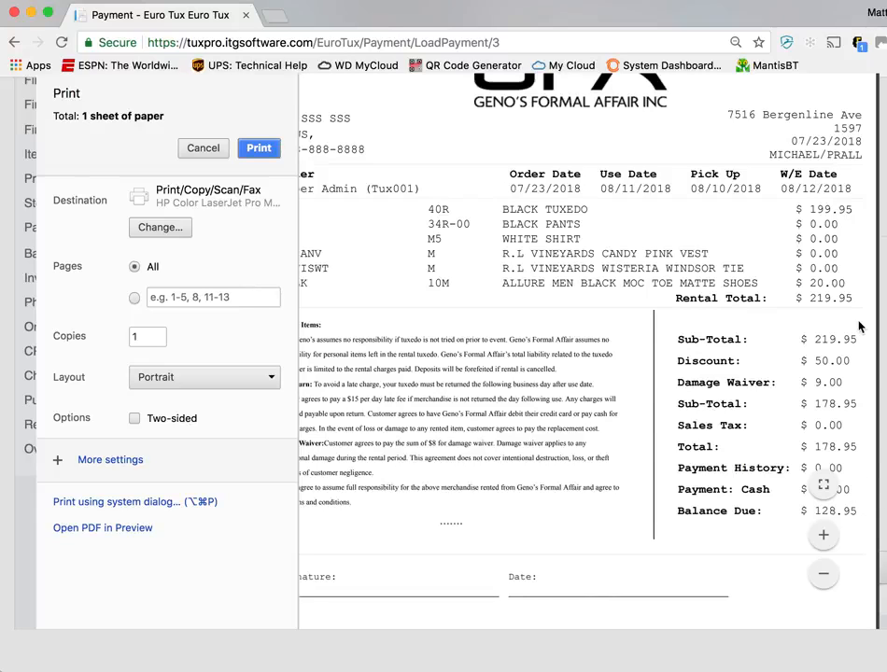
click(823, 535)
scroll(709, 522, left, 2)
scroll(710, 522, right, 2)
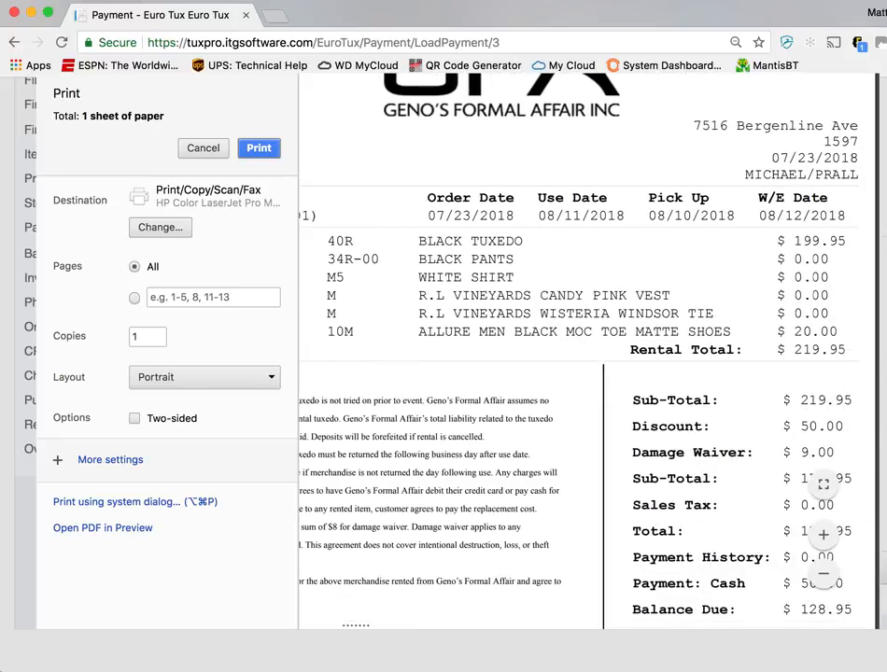
drag(656, 492, 707, 581)
click(706, 509)
scroll(669, 485, down, 5)
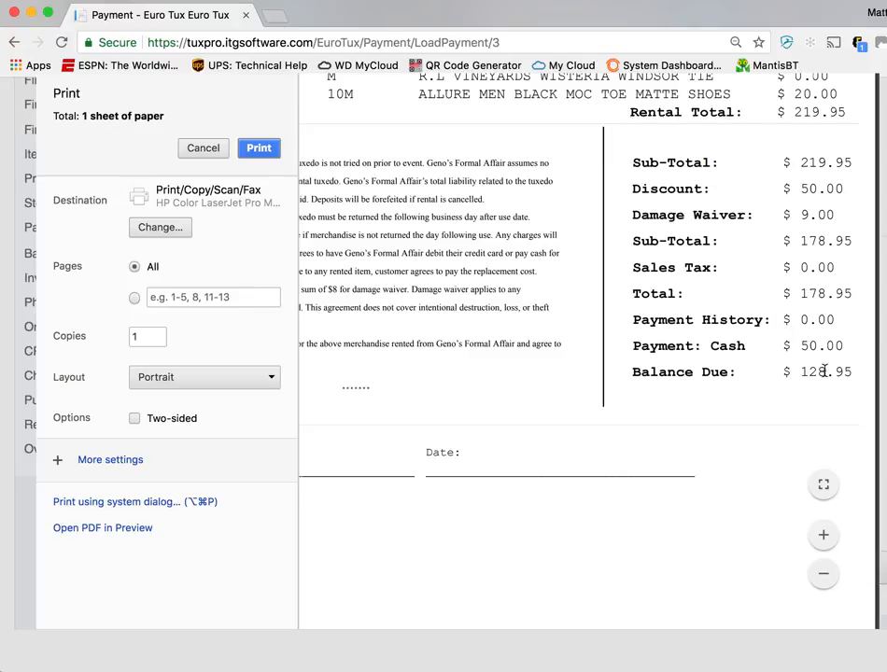
click(203, 150)
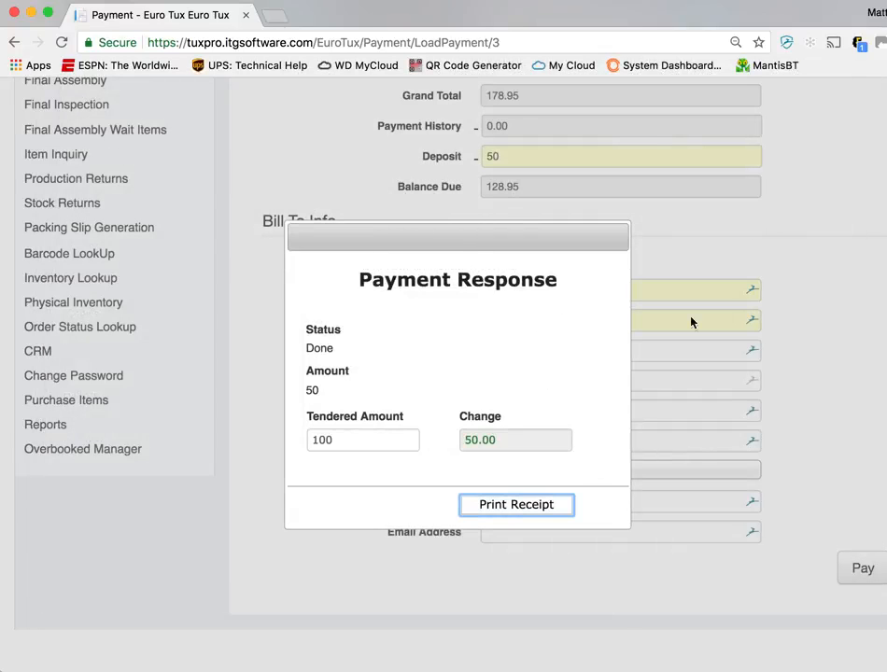
Close the payment response and start a new single order from the retail home page
click(565, 506)
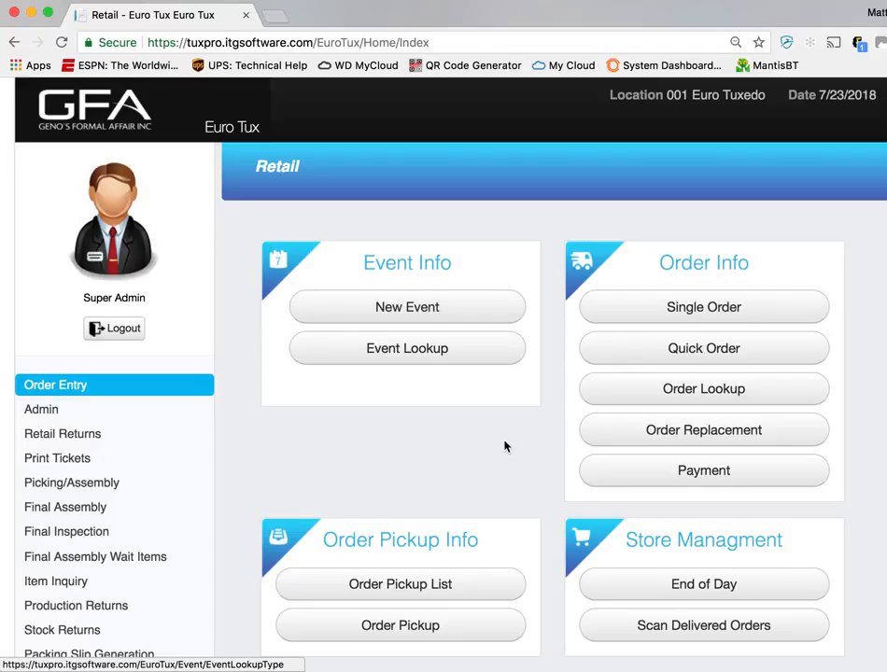
click(739, 309)
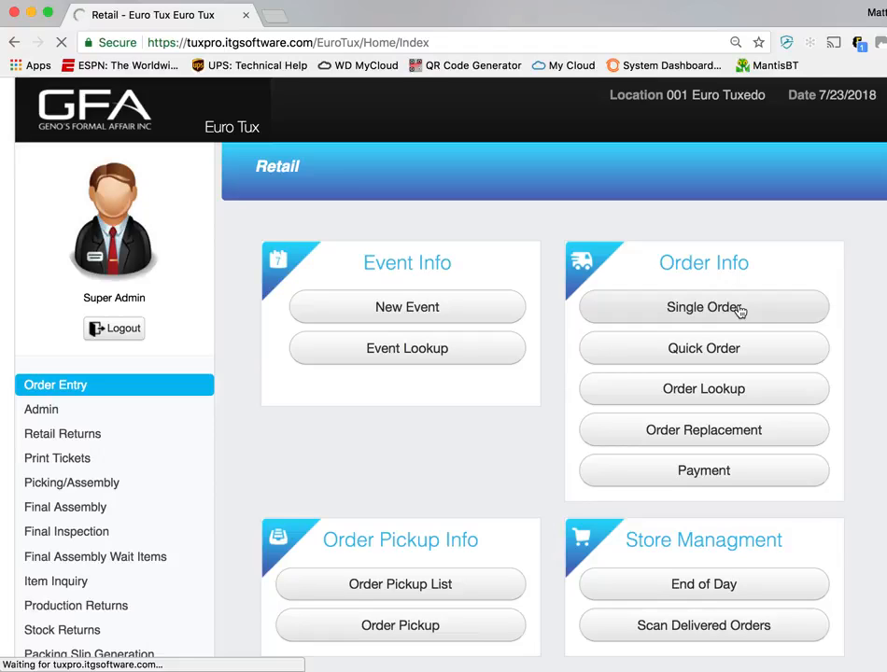
Examine the blank single order form's occasion, date and customer fields, and return to the retail home page
scroll(775, 327, down, 2)
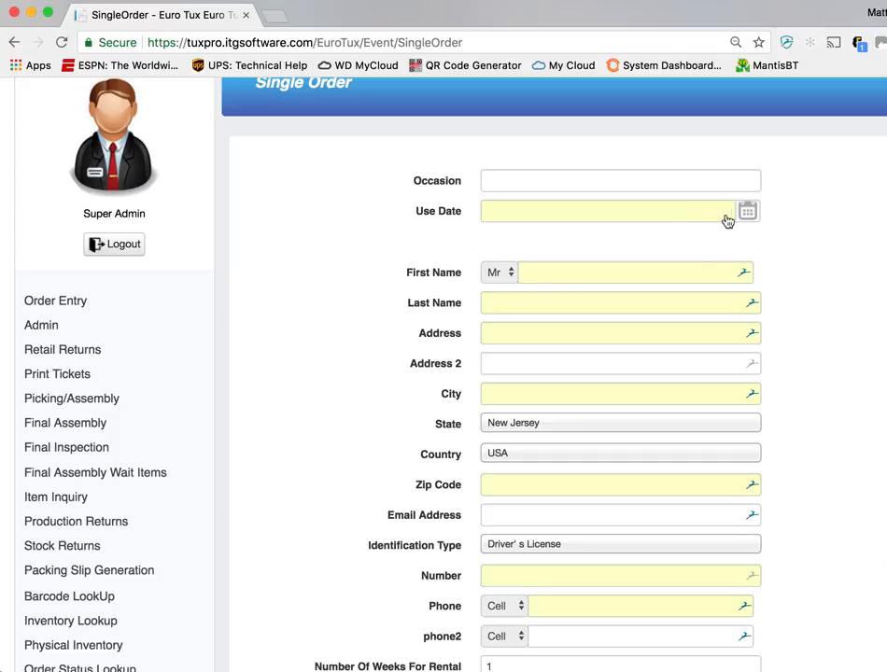
click(658, 188)
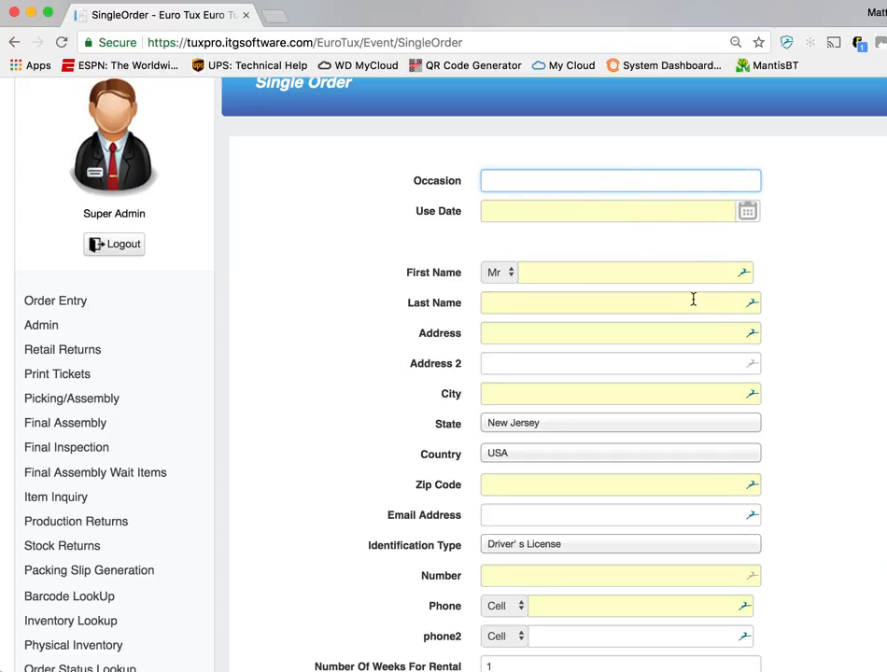
scroll(717, 505, down, 3)
scroll(717, 505, up, 2)
scroll(716, 505, up, 2)
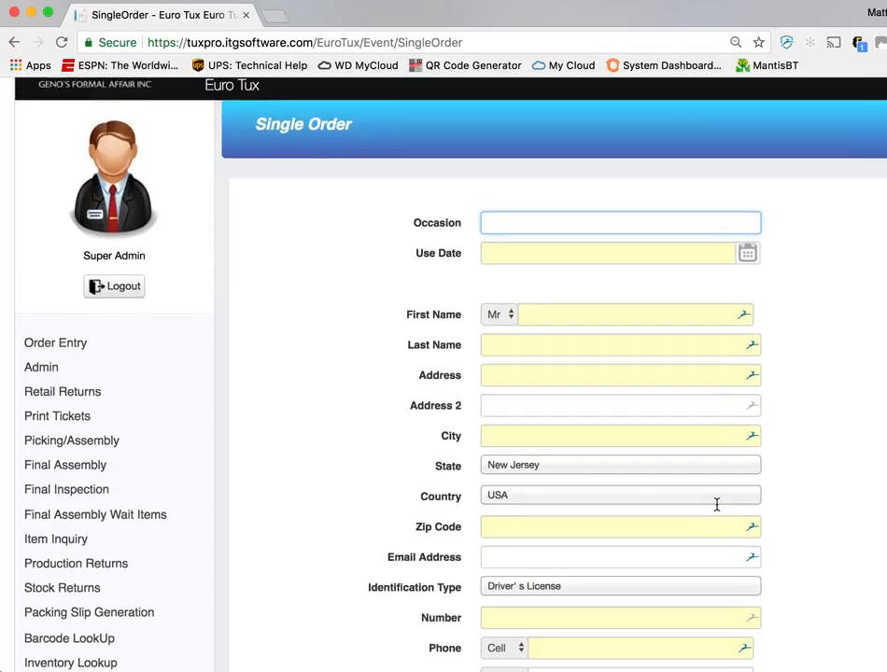
scroll(418, 389, up, 1)
click(65, 143)
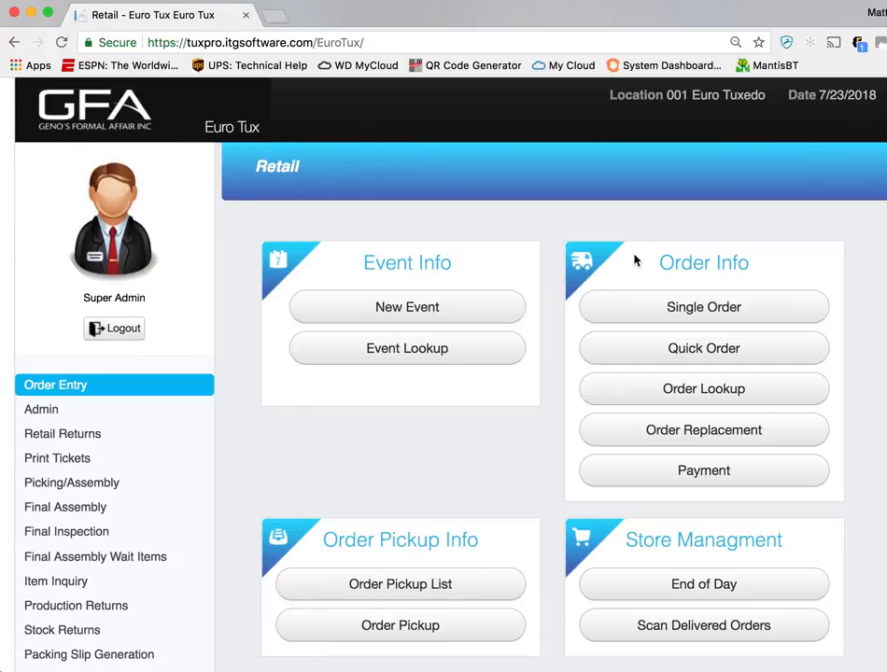
Open the order lookup and search for two different orders by order number
click(767, 392)
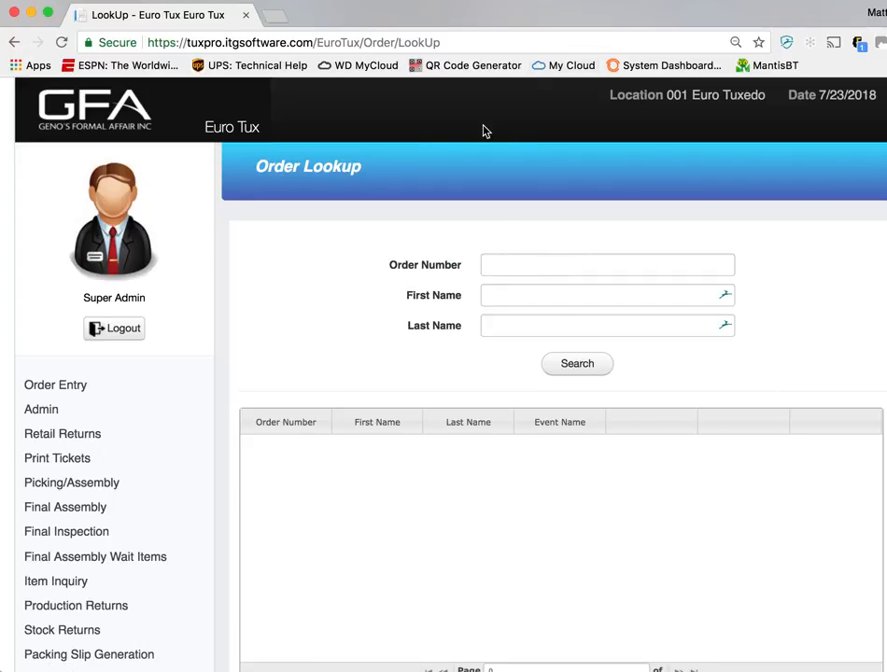
mouse_move(477, 24)
mouse_down()
mouse_move(510, 16)
mouse_move(484, 16)
mouse_up()
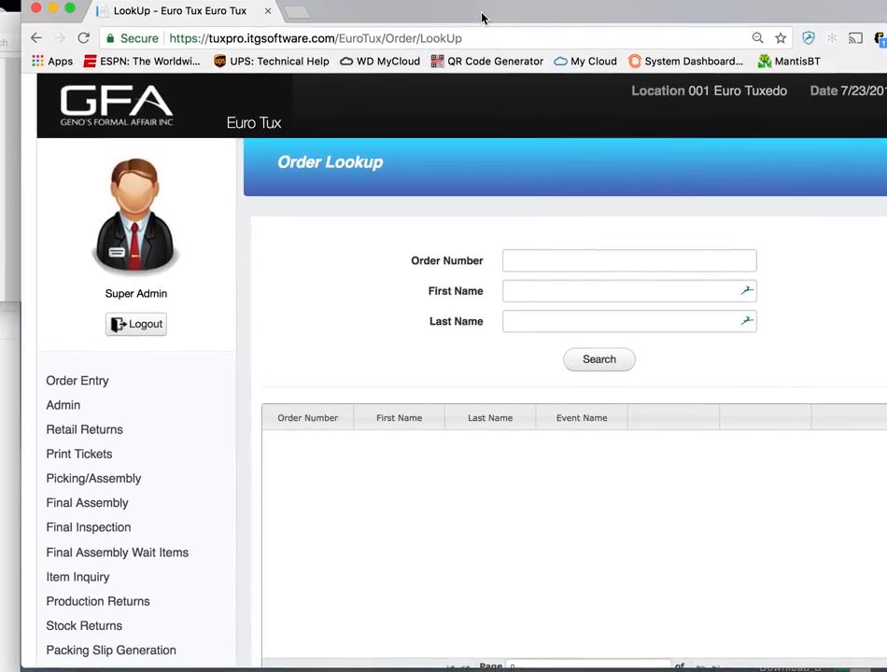
drag(576, 20, 526, 22)
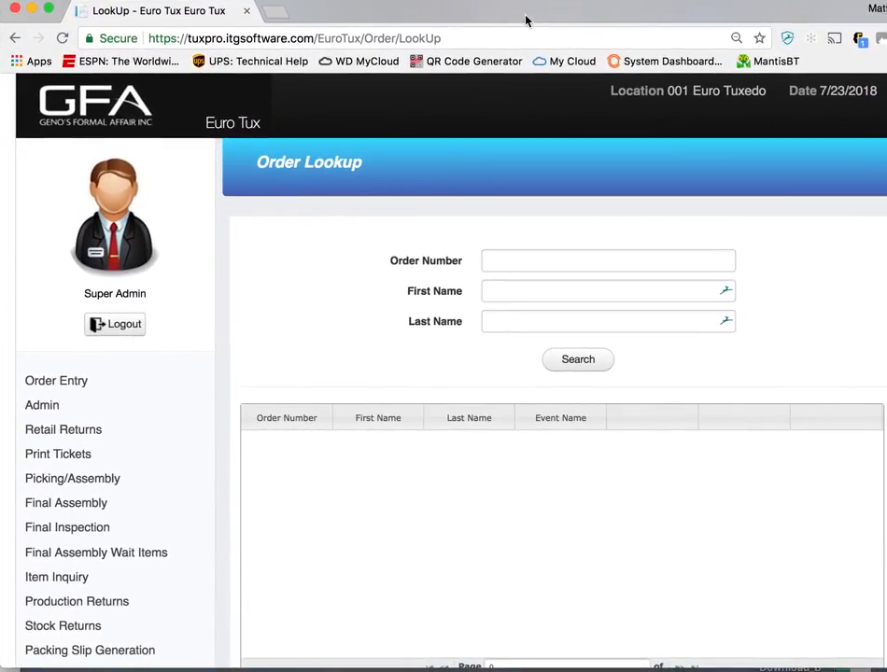
click(586, 260)
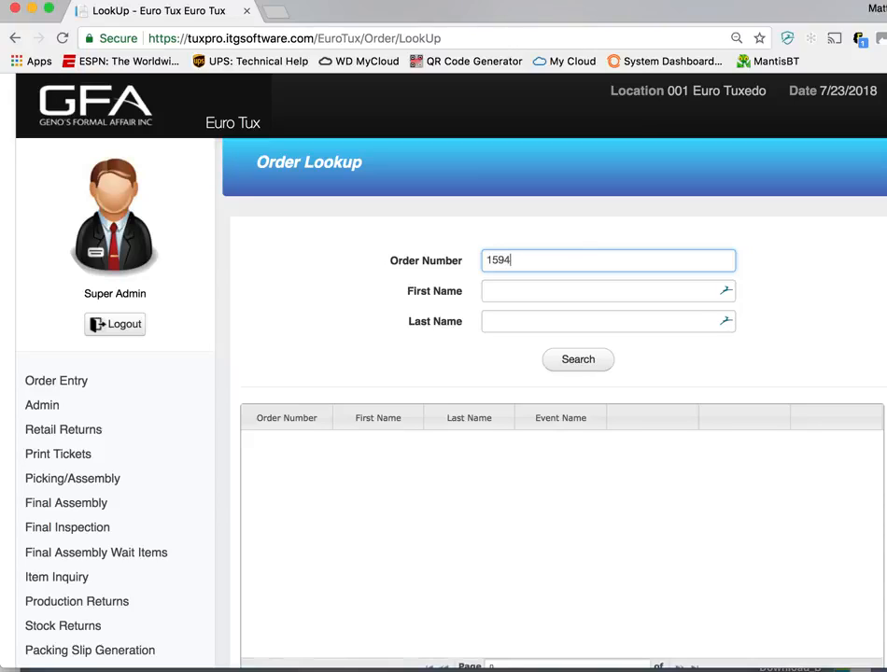
click(573, 371)
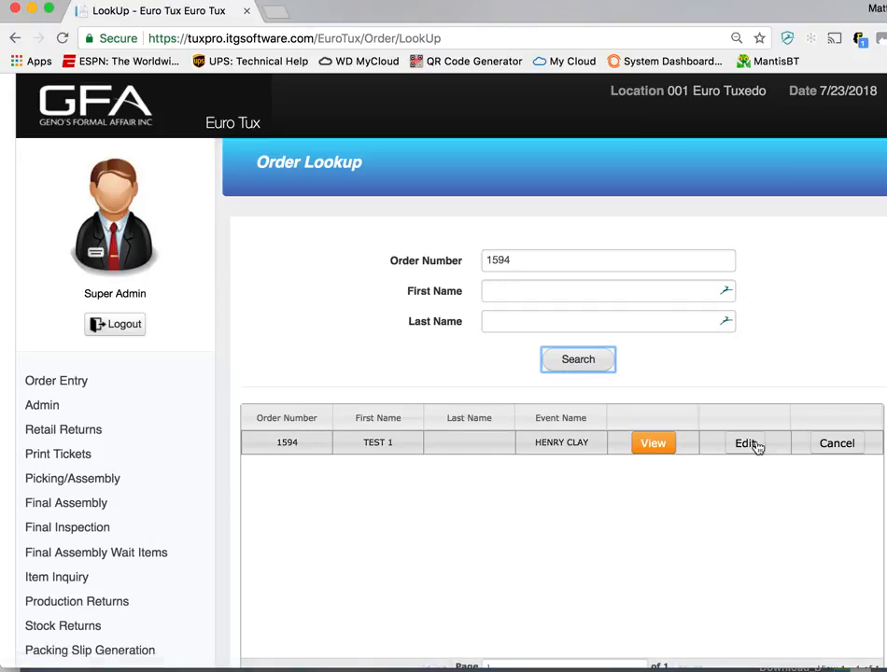
click(505, 260)
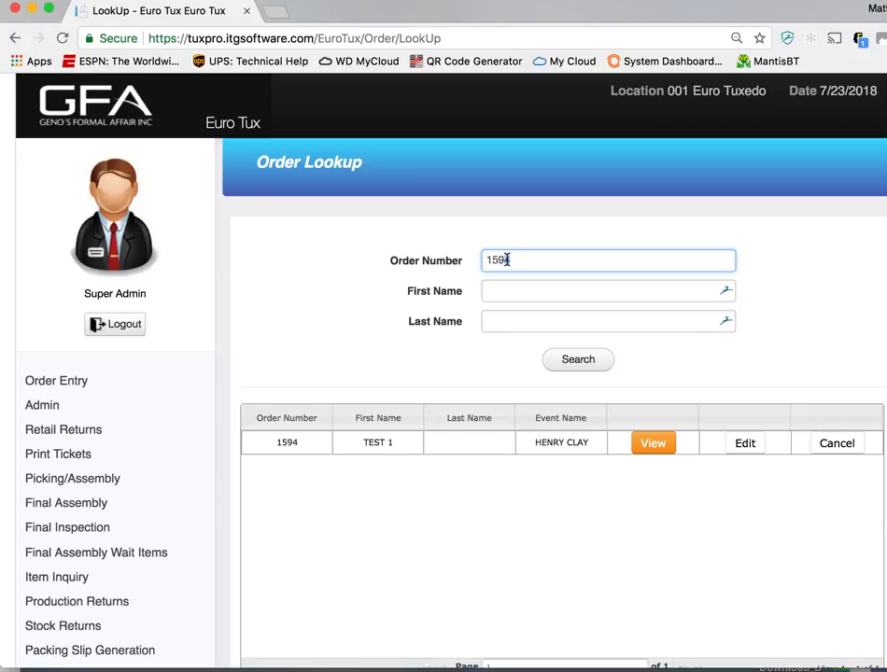
key(Return)
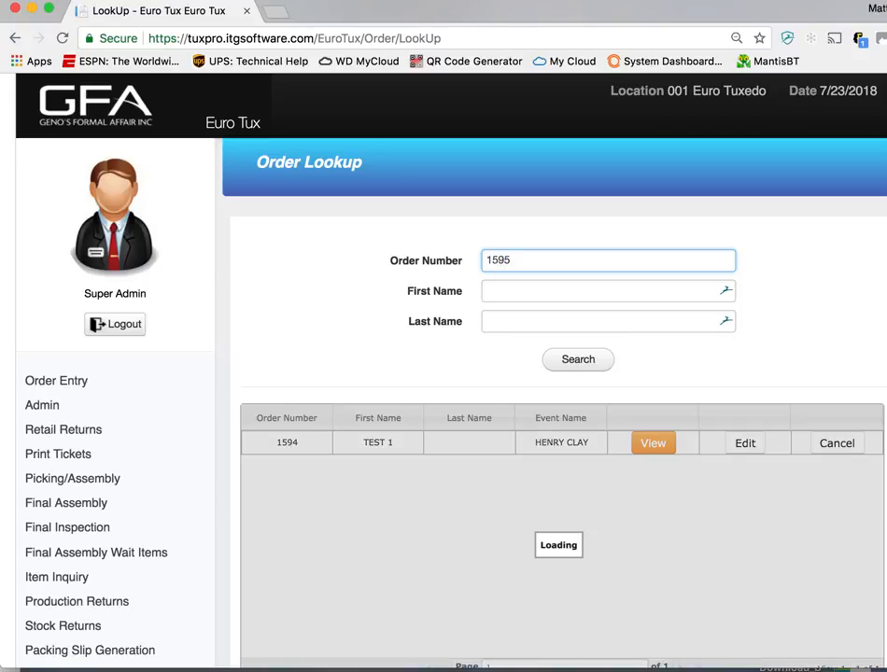
Clear the order number and search for the groomsman's order by the customer's first name
drag(537, 257, 449, 259)
key(BackSpace)
key(Tab)
text(SSS)
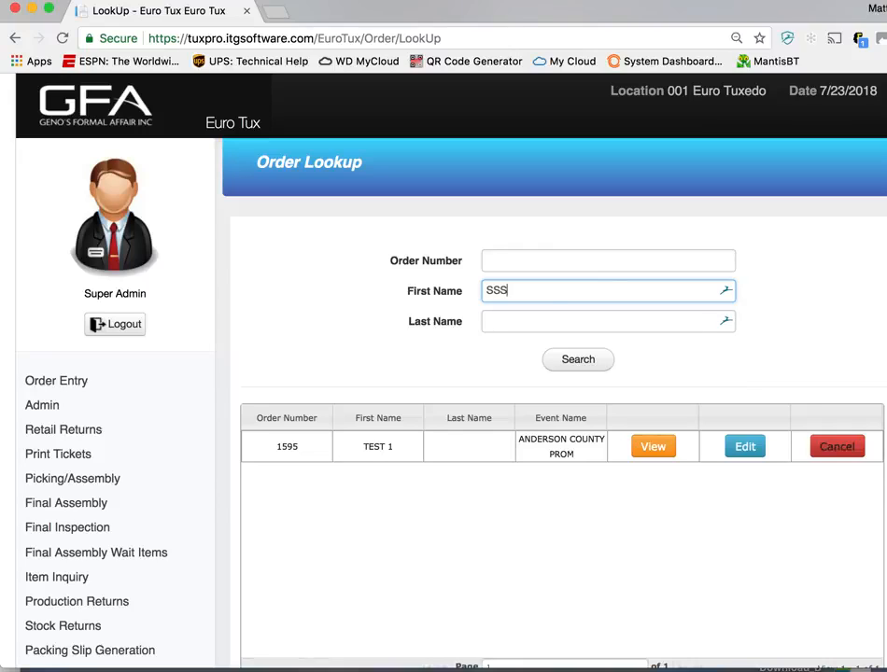
click(581, 360)
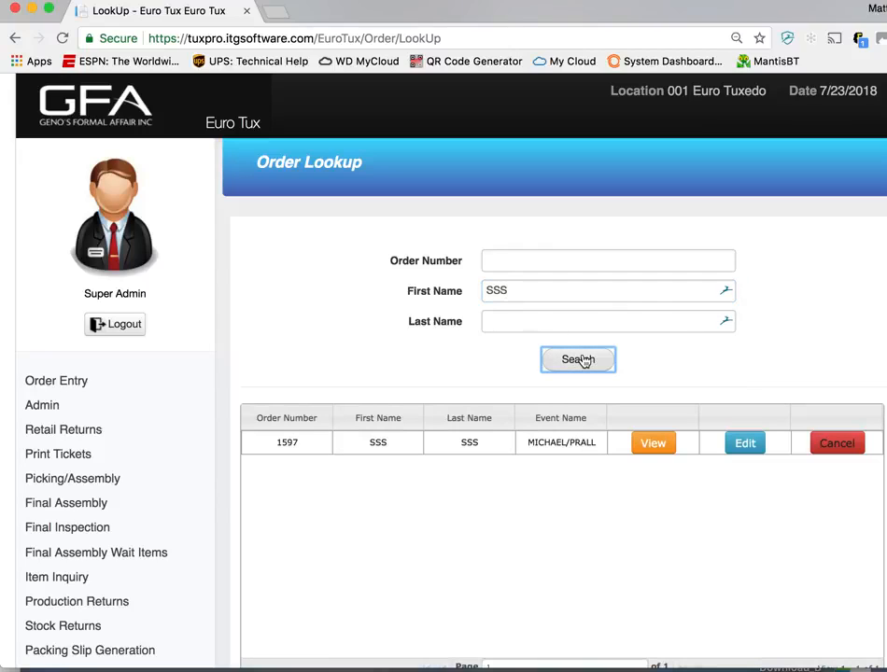
click(592, 517)
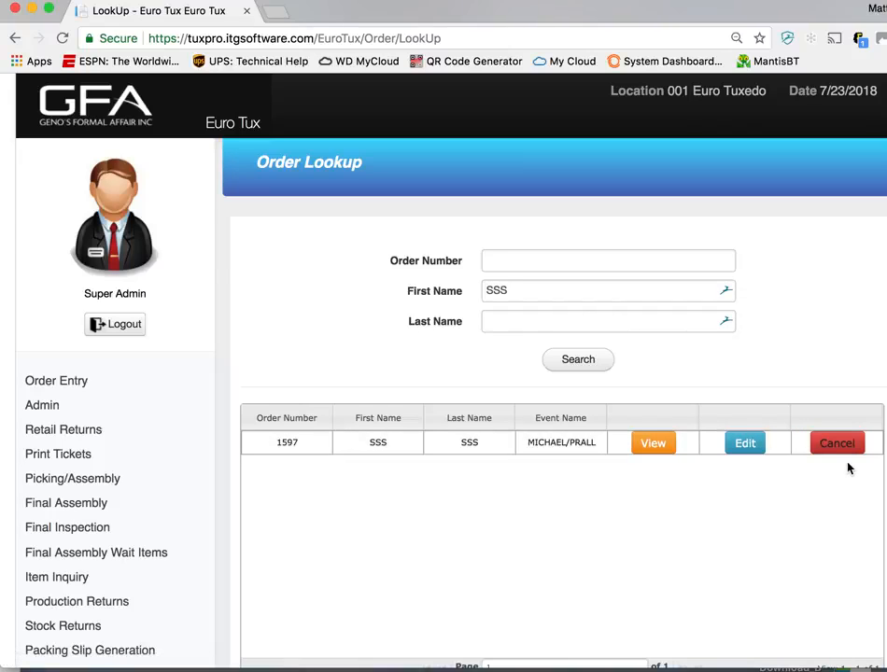
Open the groomsman's wedding order for editing, choose Euro Tuxedo as the pickup location, and continue to the order details
click(743, 454)
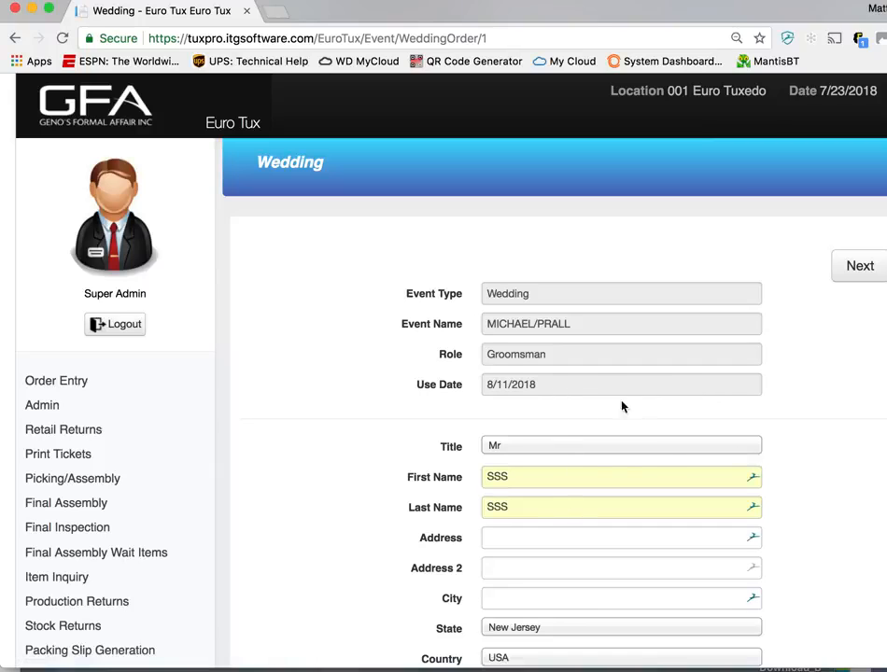
scroll(606, 395, down, 5)
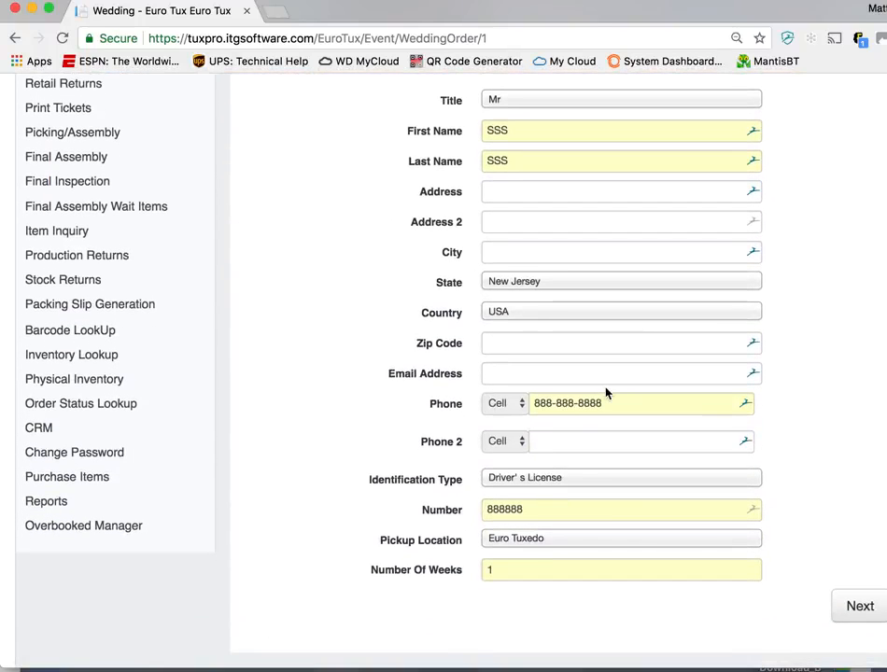
click(593, 542)
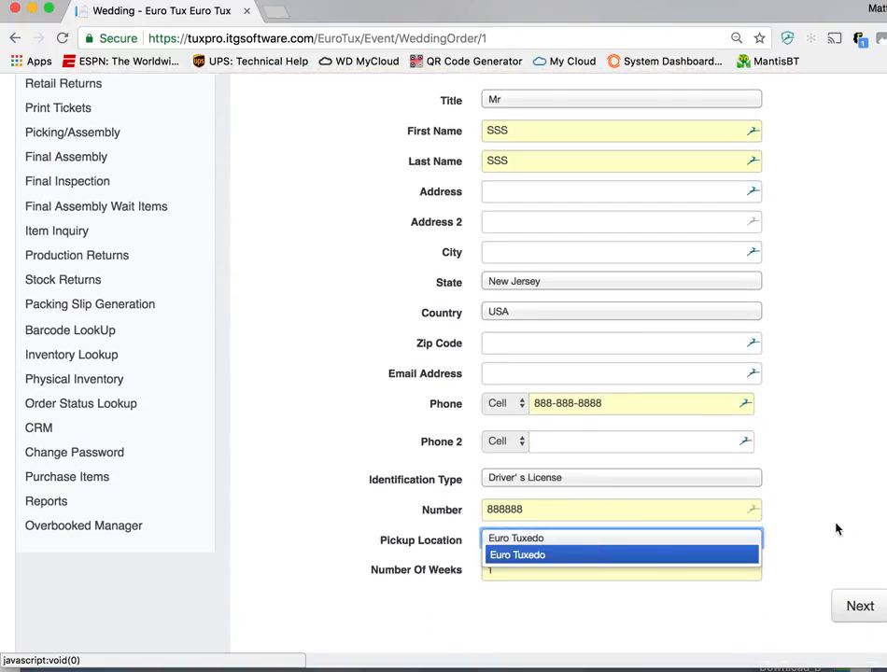
click(679, 555)
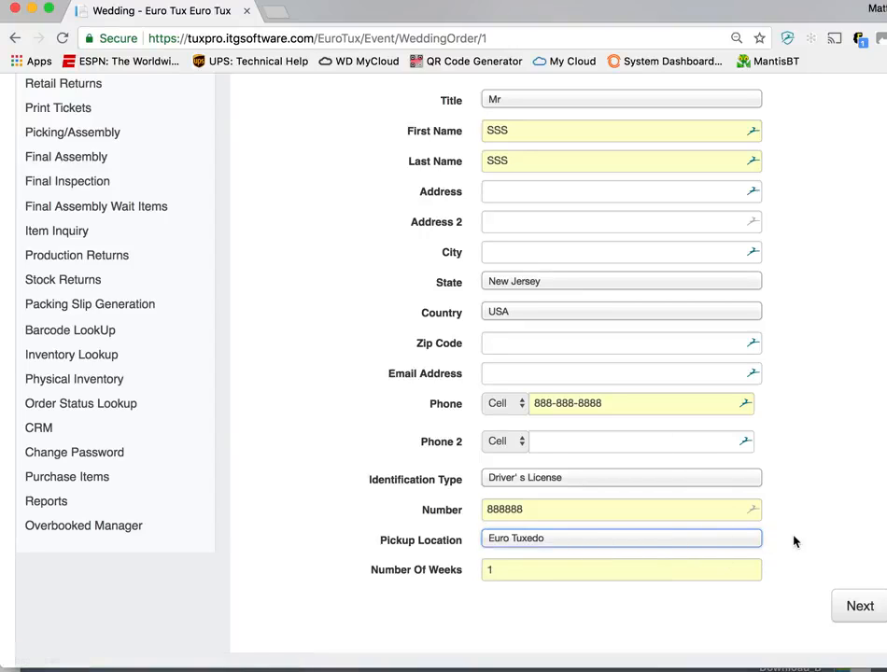
click(840, 607)
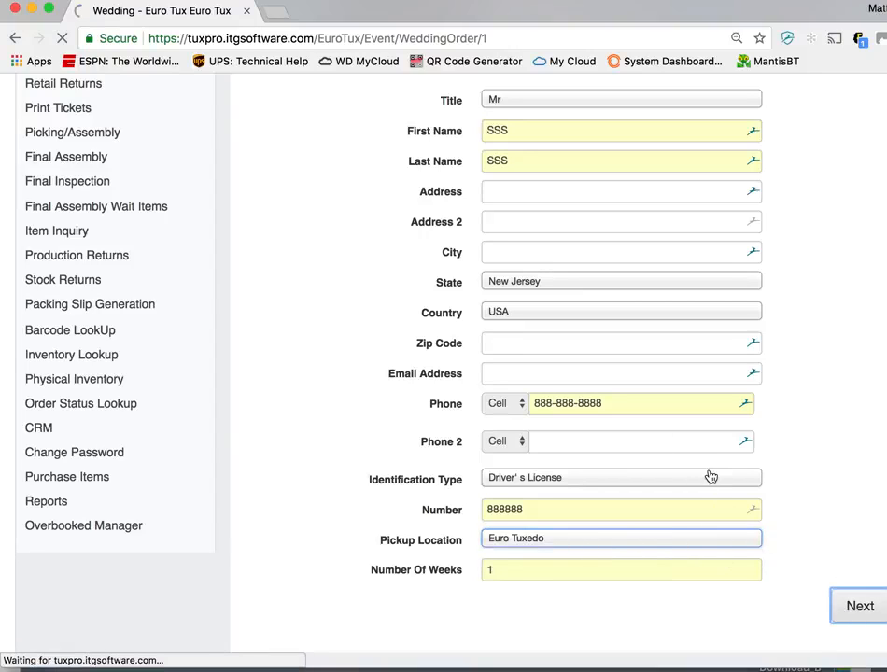
Delete the shoes from the order and continue to the order summary to check the remaining items
scroll(576, 320, down, 5)
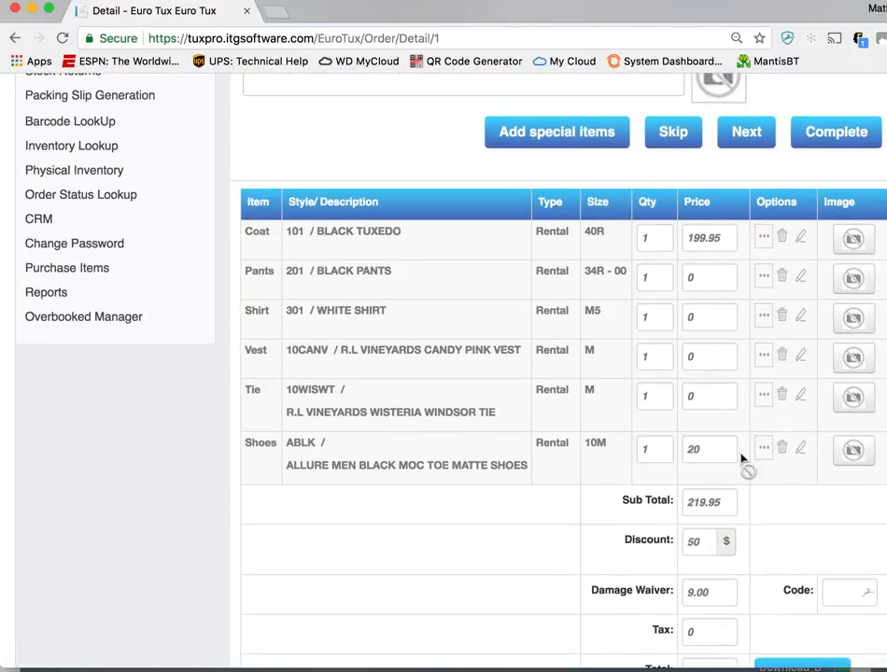
click(782, 452)
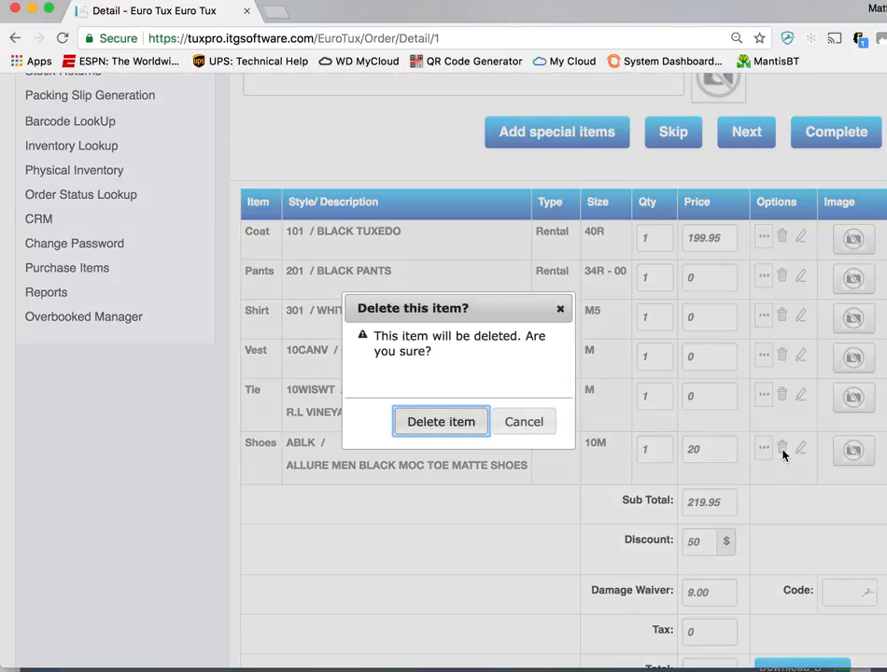
click(413, 431)
scroll(654, 530, down, 3)
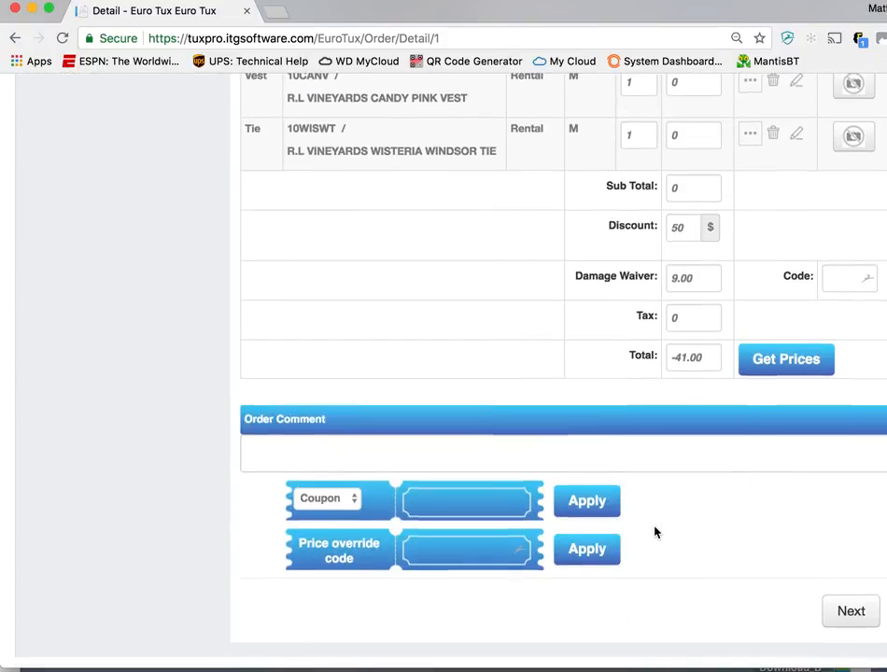
click(850, 623)
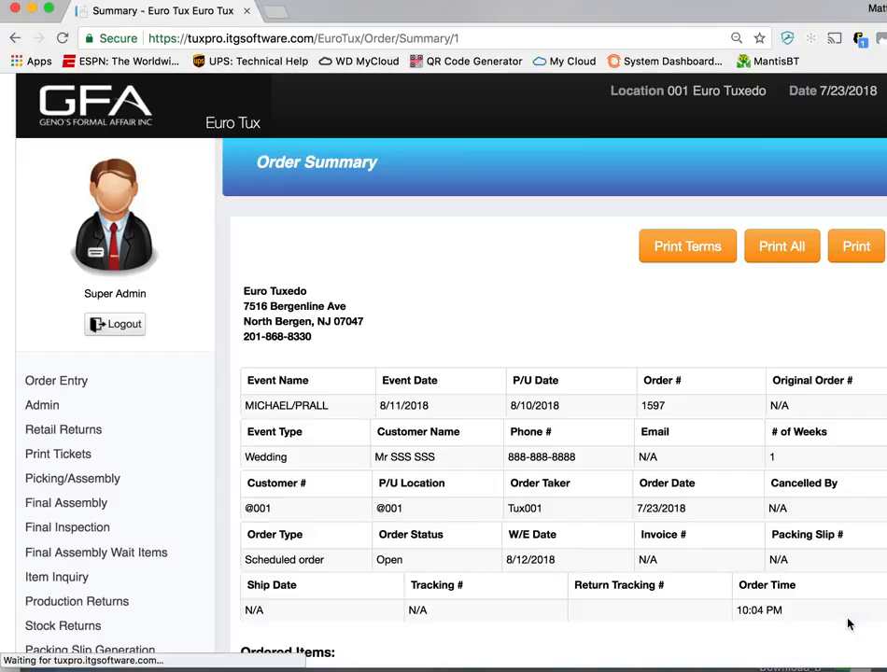
scroll(798, 406, down, 5)
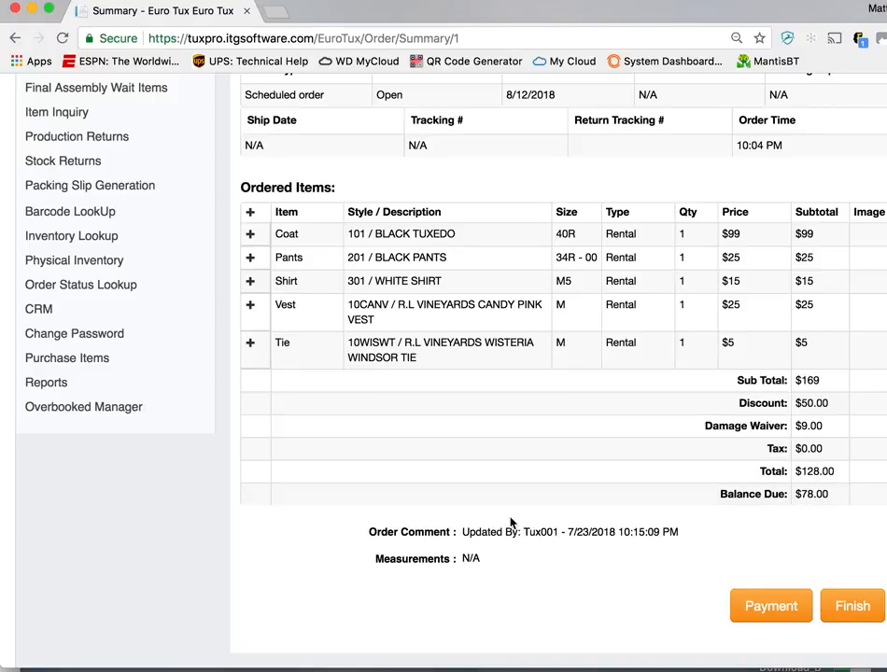
scroll(510, 523, up, 5)
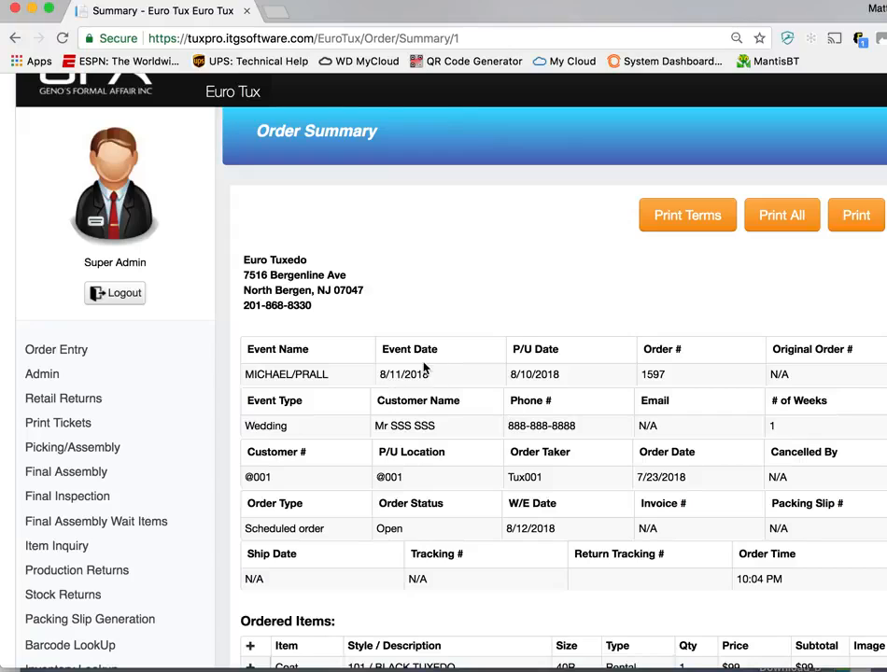
Return to the order entry page, open the order lookup, and find the edited wedding order by its order number
click(83, 348)
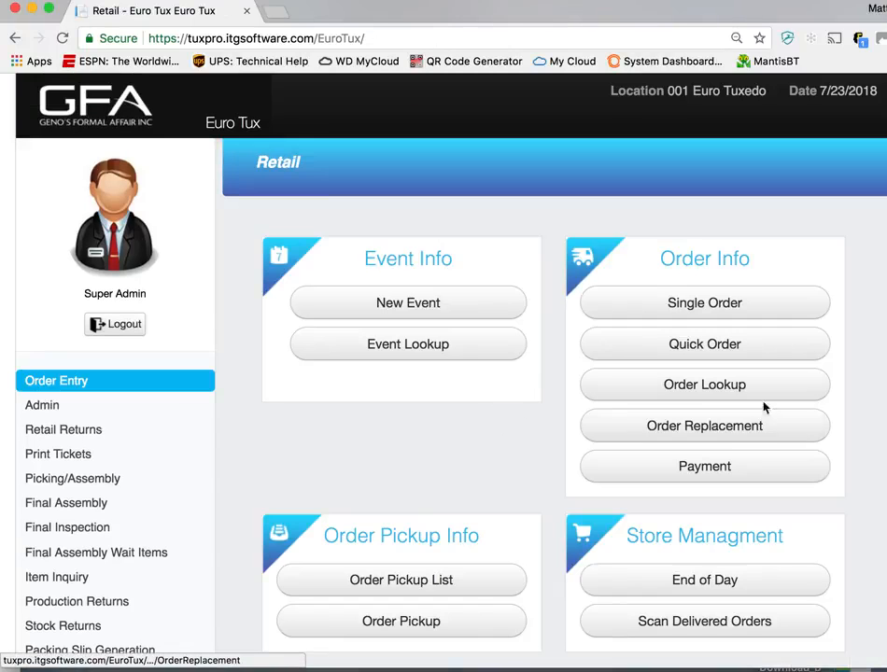
click(700, 397)
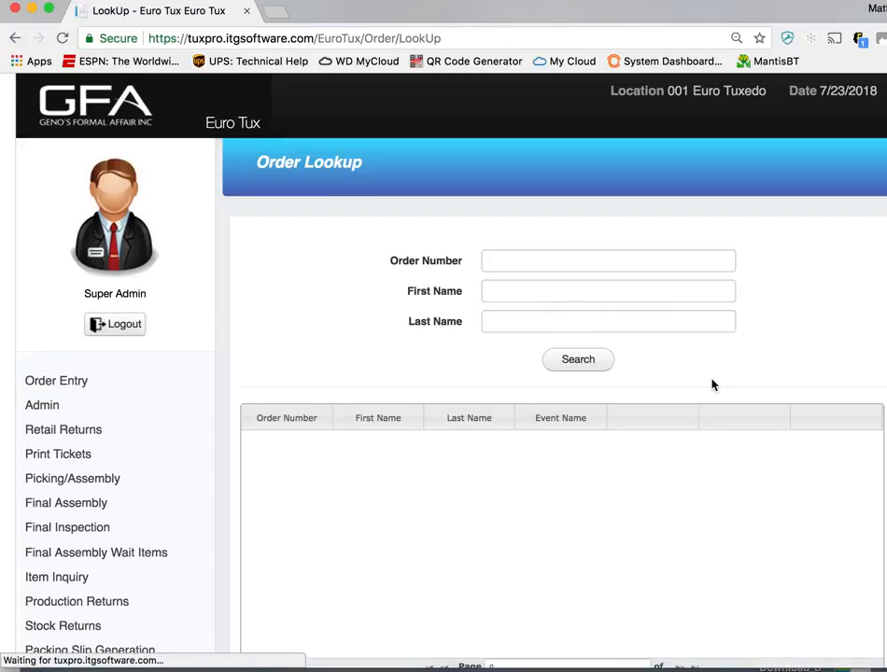
click(643, 265)
text(1597)
key(Return)
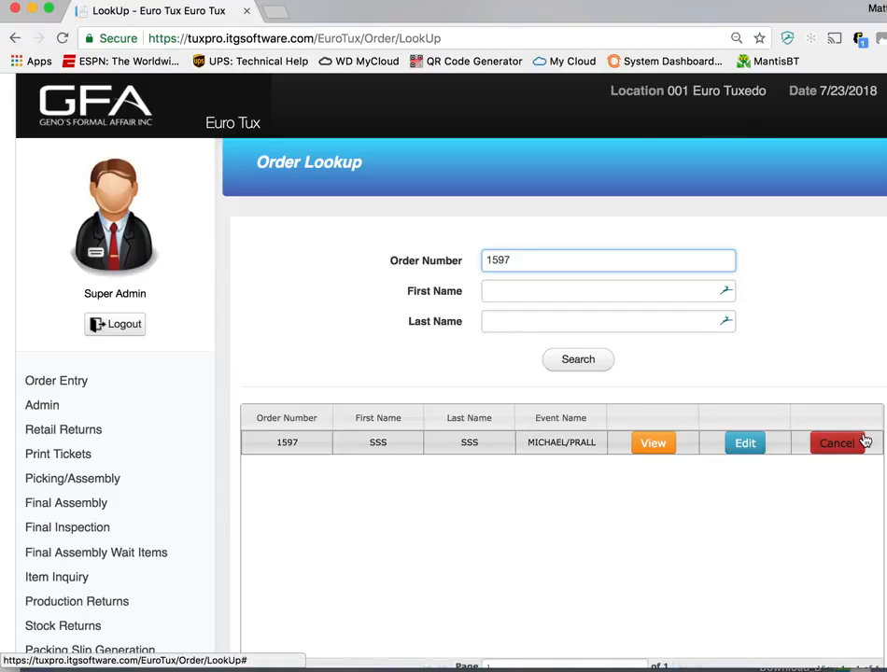
Look up the HENRY CLAY prom order by its order number and view its summary, checking the order status
drag(505, 256, 551, 268)
text(4)
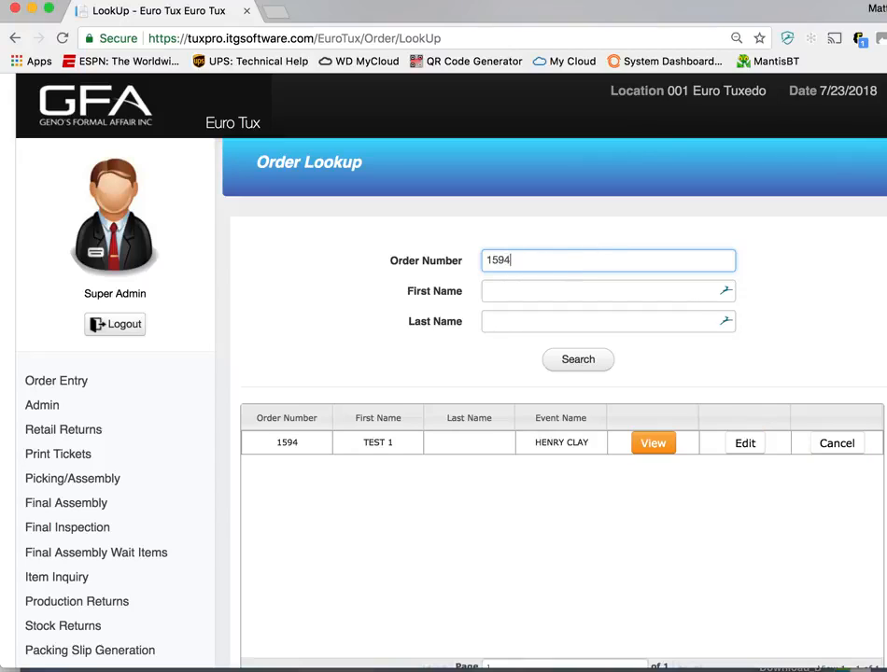
click(653, 445)
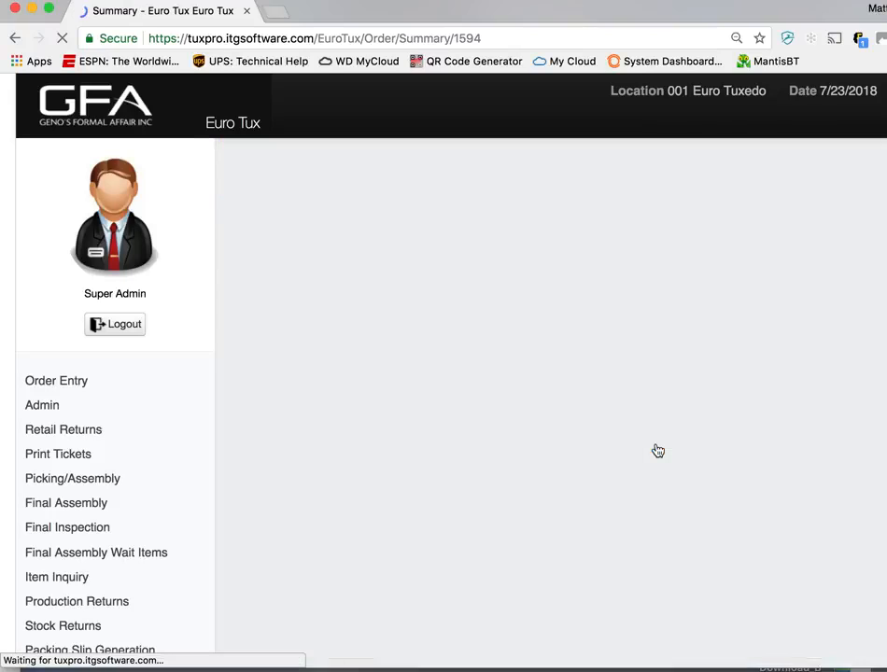
scroll(620, 403, down, 5)
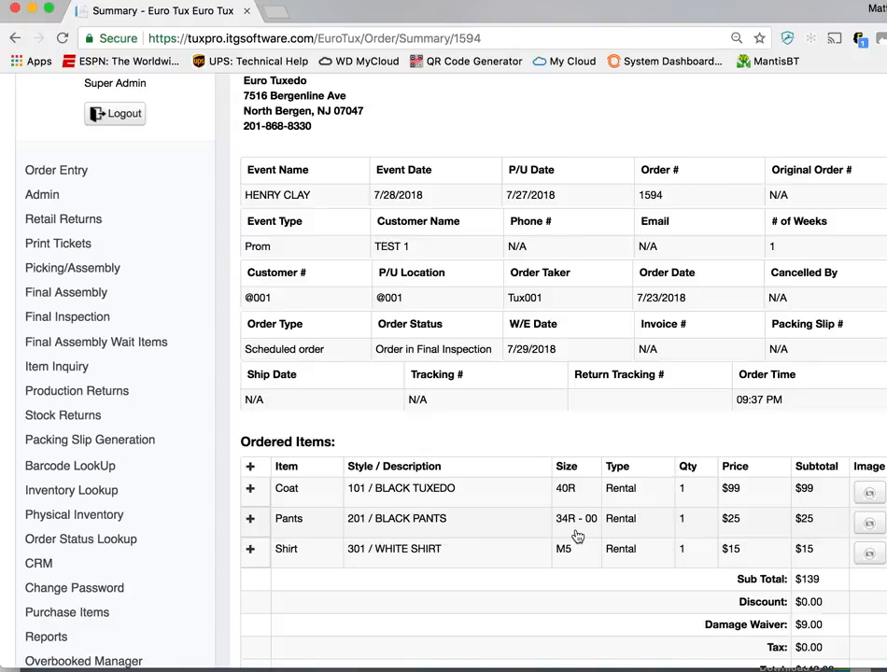
scroll(574, 578, up, 2)
drag(489, 421, 379, 422)
scroll(422, 418, up, 2)
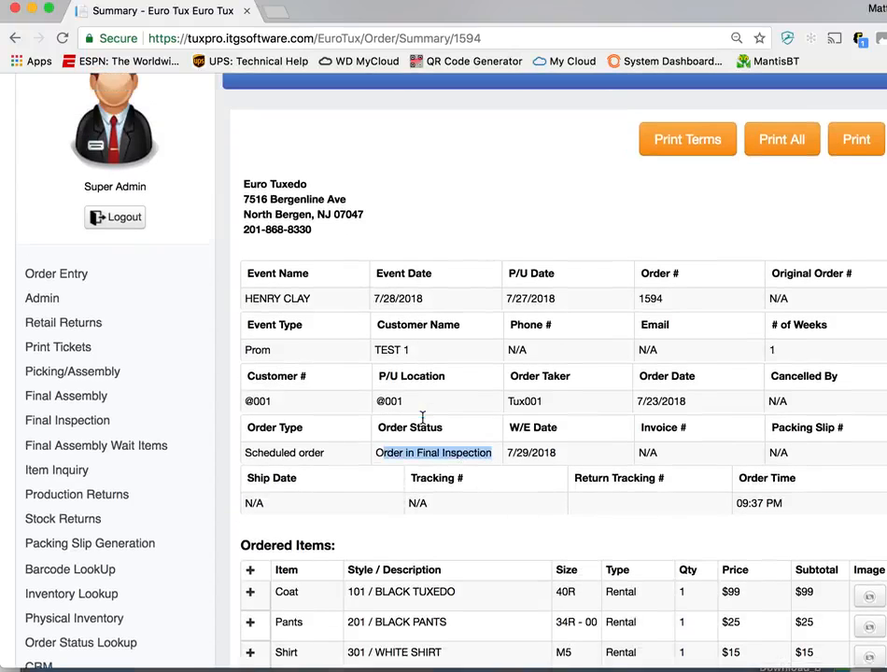
Open Order Replacement from order entry and search for the HENRY CLAY prom order by its order number
click(87, 303)
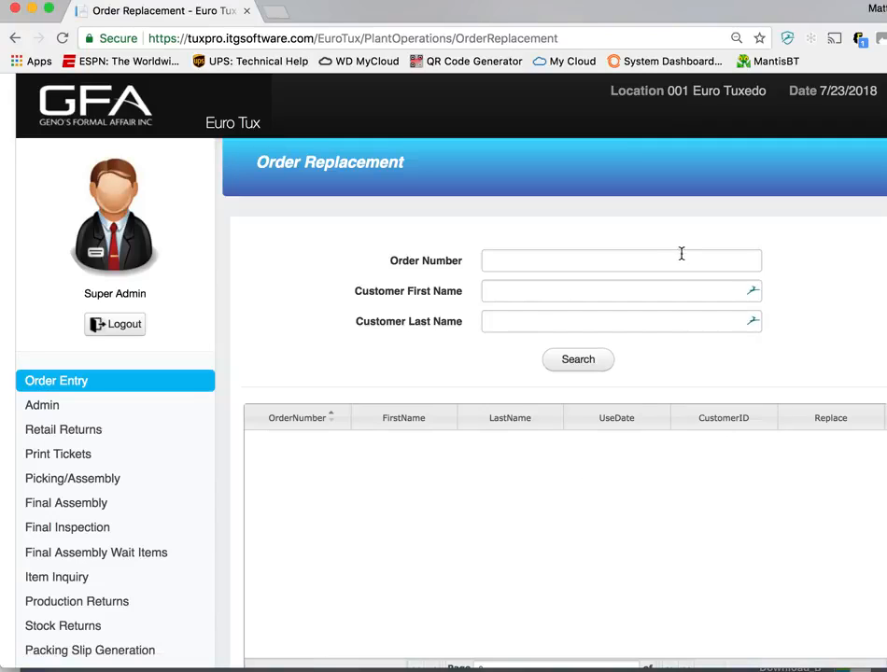
click(659, 261)
text(1594)
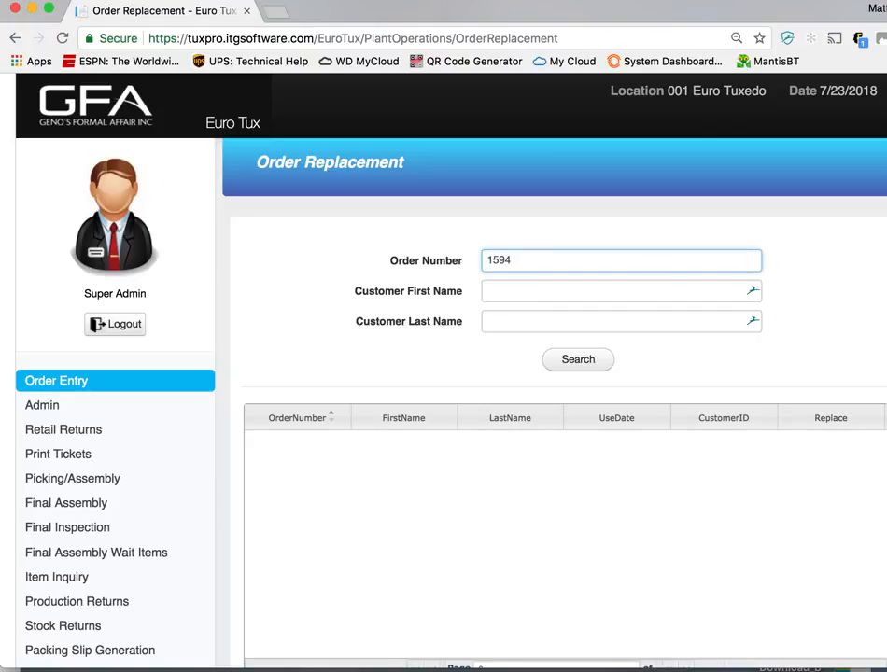
click(593, 362)
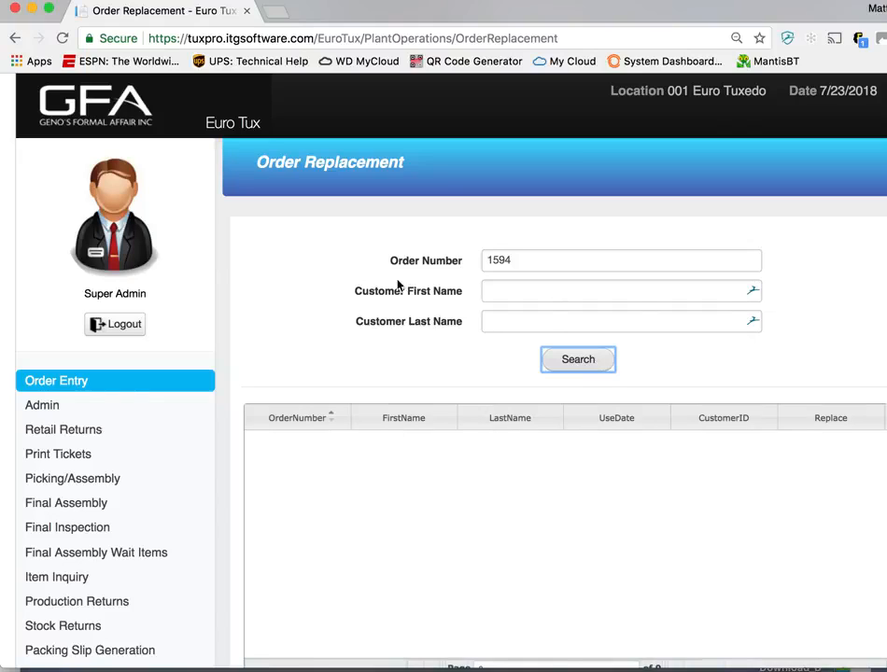
Find the HENRY CLAY prom order by its order number in the admin order updates and open it for updating
click(82, 410)
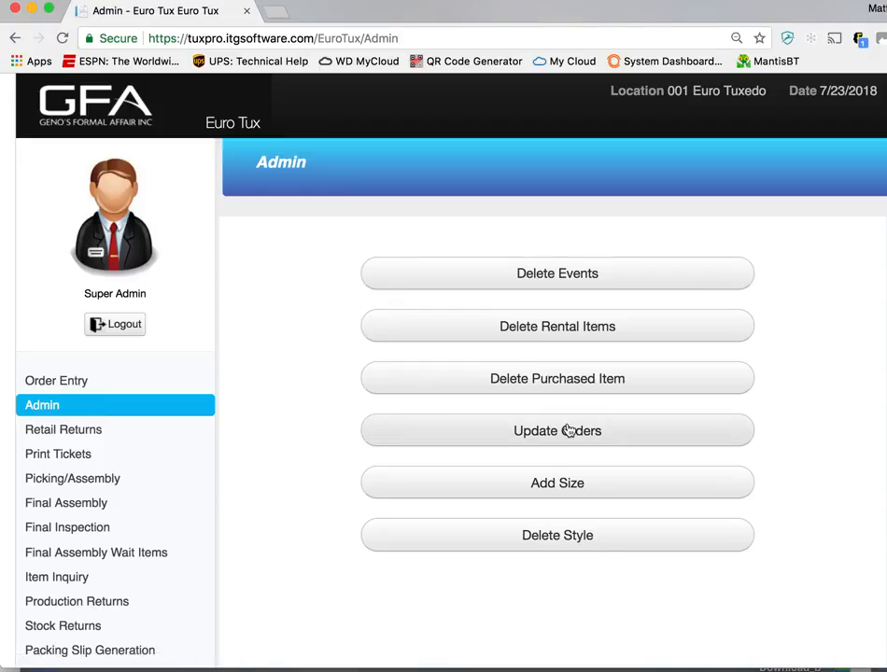
click(547, 430)
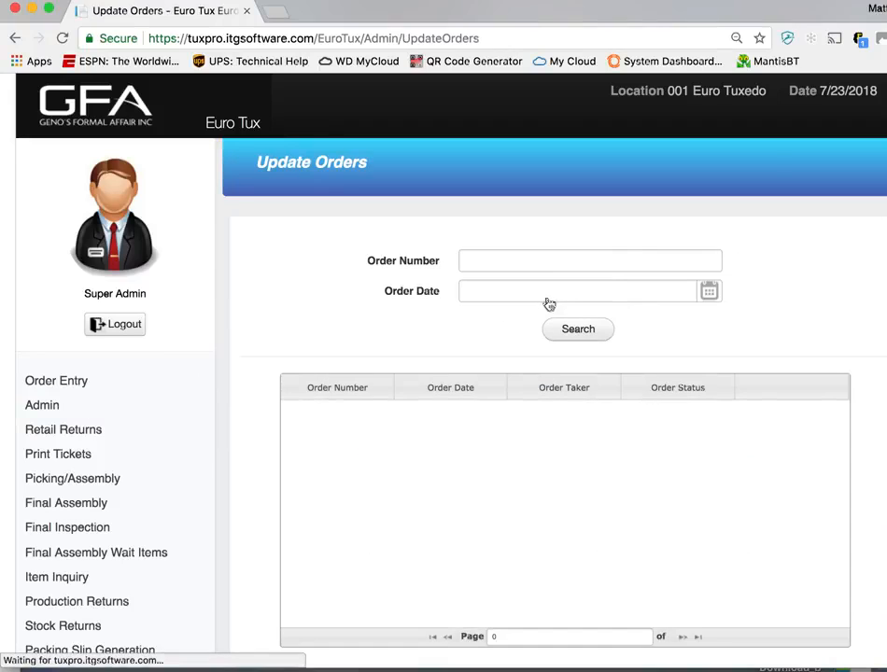
click(542, 258)
text(1594)
click(578, 328)
click(817, 413)
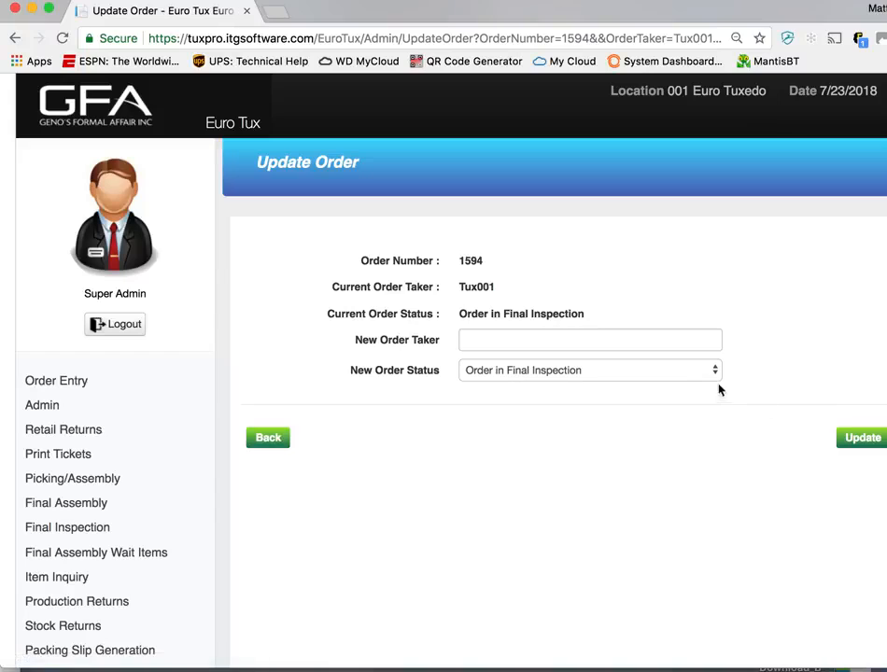
Set the order's new status to Order has been Shipped and save the update
click(705, 373)
click(677, 424)
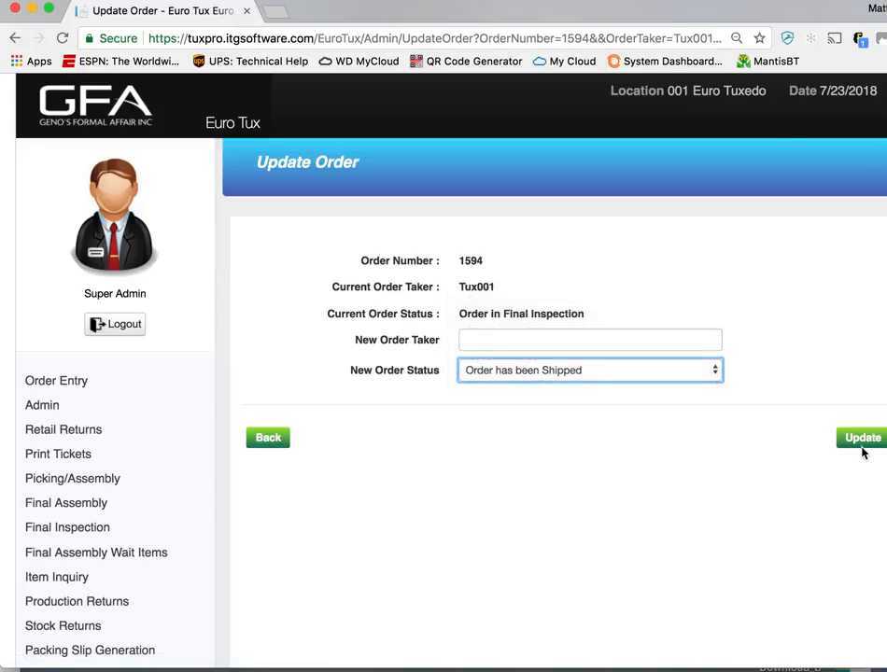
click(857, 439)
Return to Order Replacement, search for the HENRY CLAY order by its order number, and open it for replacement
click(86, 381)
click(776, 436)
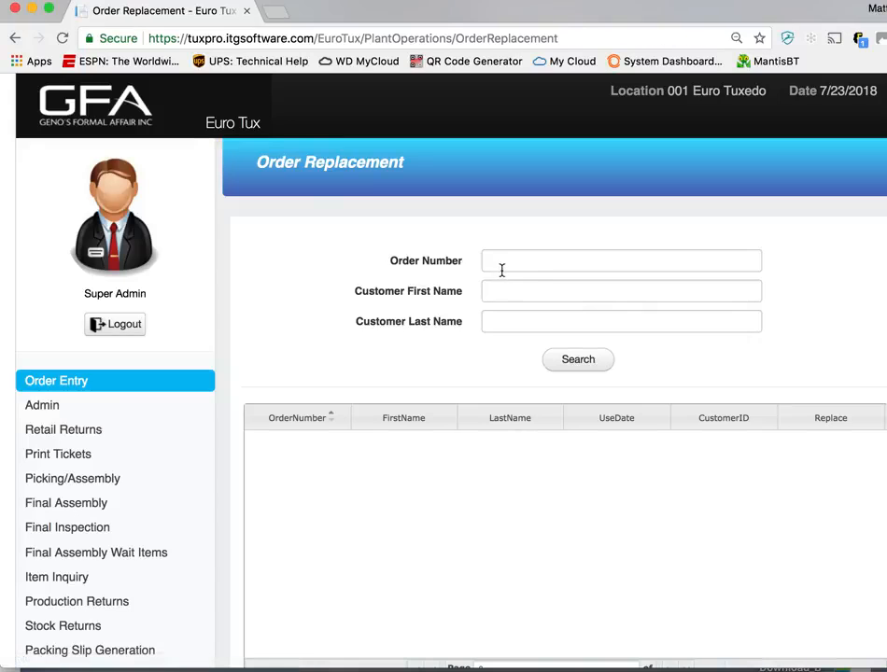
click(509, 264)
text(1594)
click(578, 360)
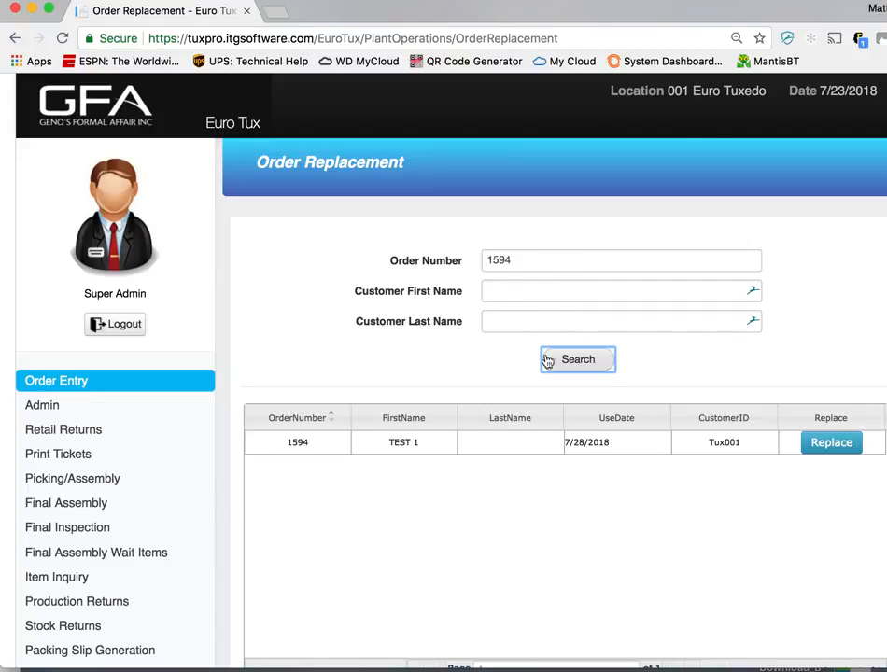
click(825, 452)
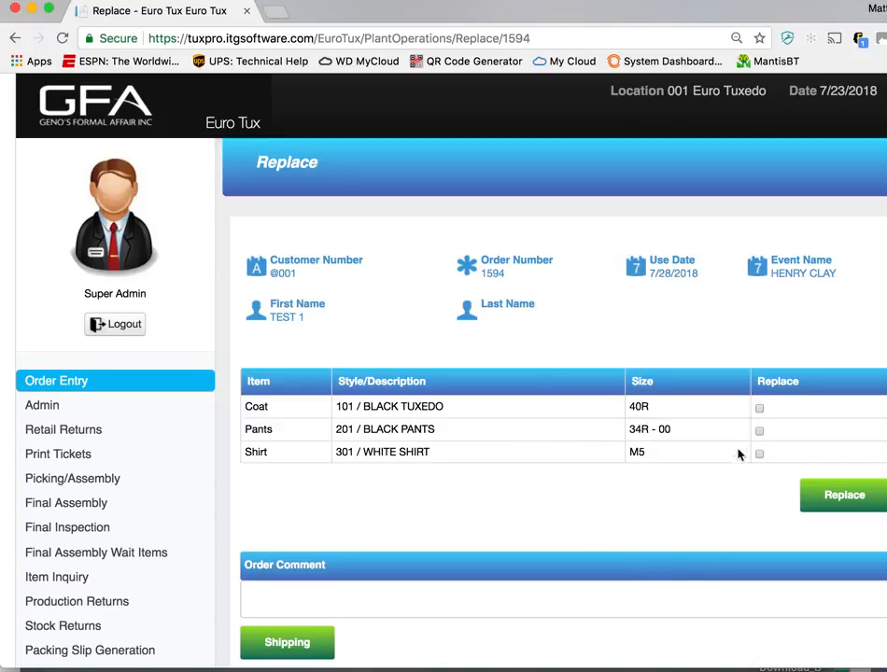
Mark the coat and the shirt for replacement and bring up their replacement details
click(759, 409)
click(759, 454)
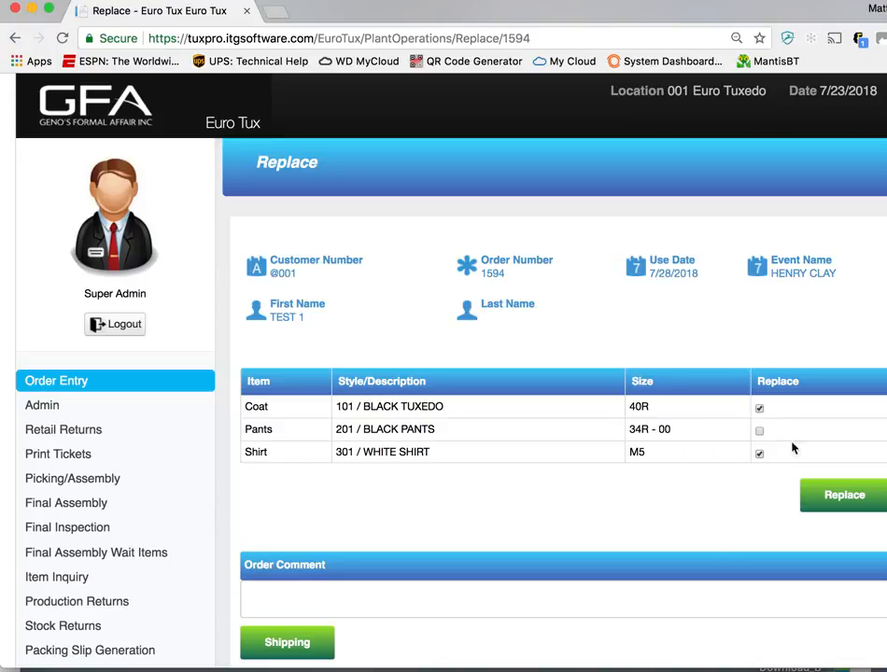
click(843, 502)
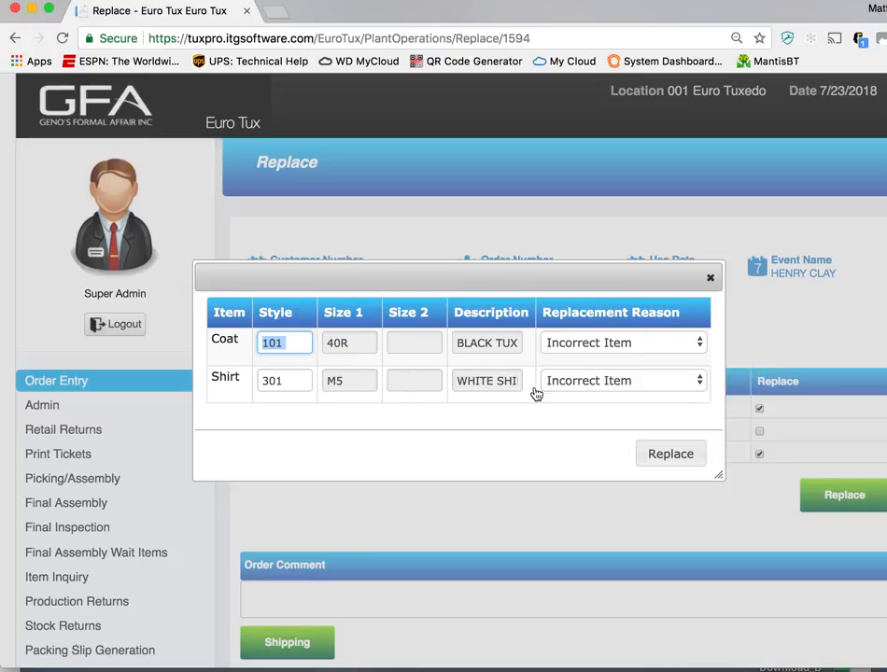
Give the coat and the shirt the replacement reason Damaged Item and confirm the replacement
click(645, 344)
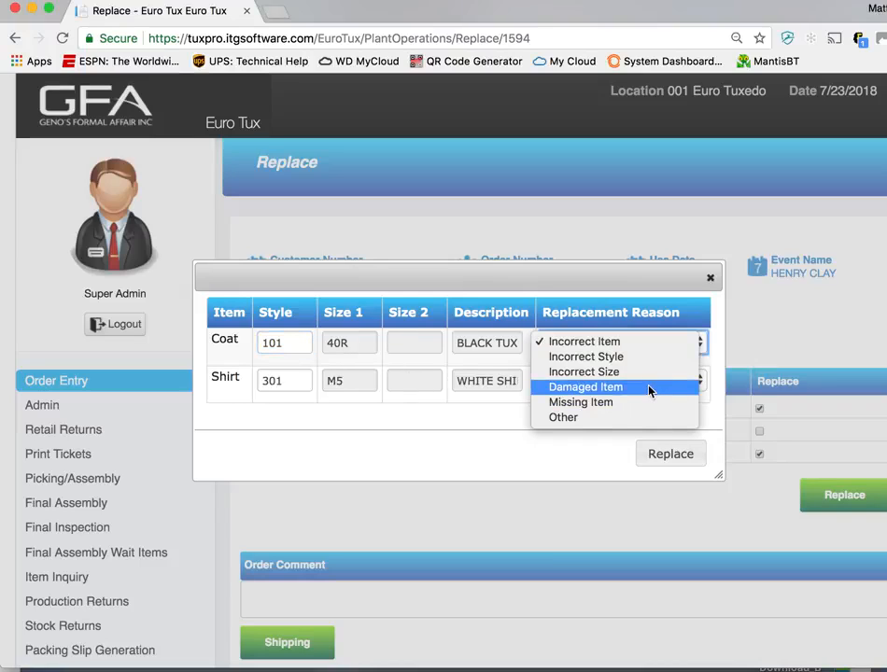
click(653, 388)
click(657, 381)
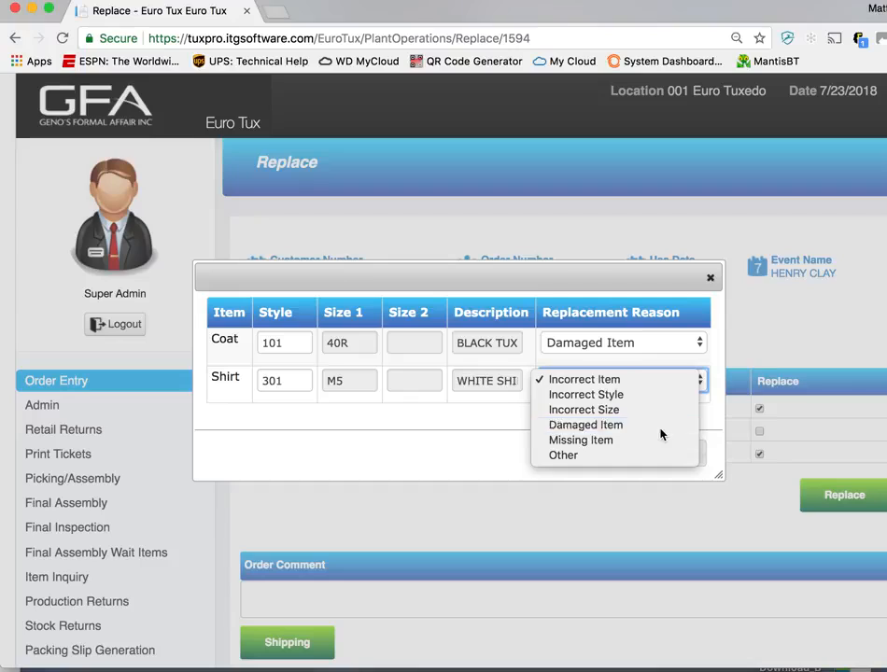
click(659, 432)
click(620, 349)
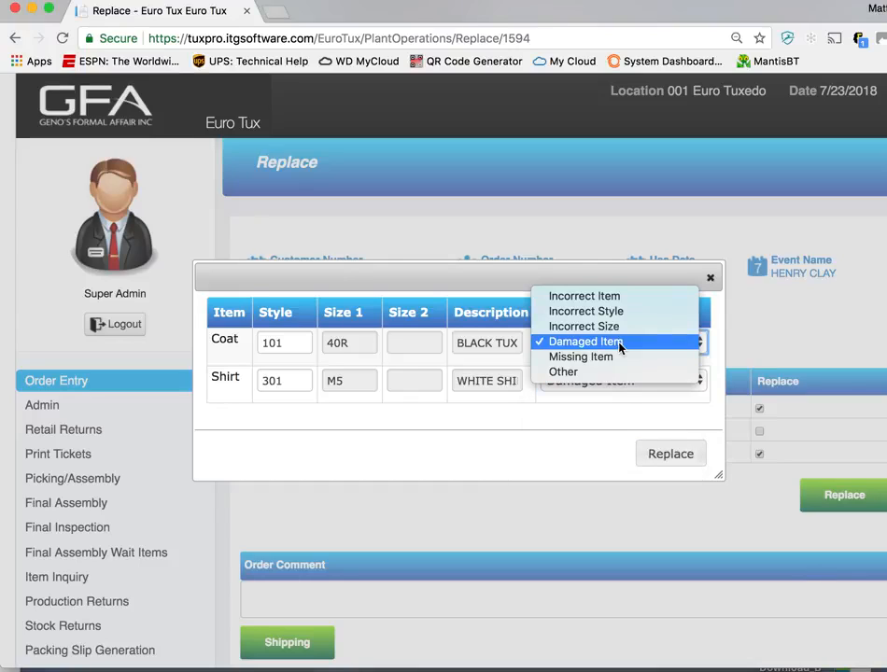
click(616, 397)
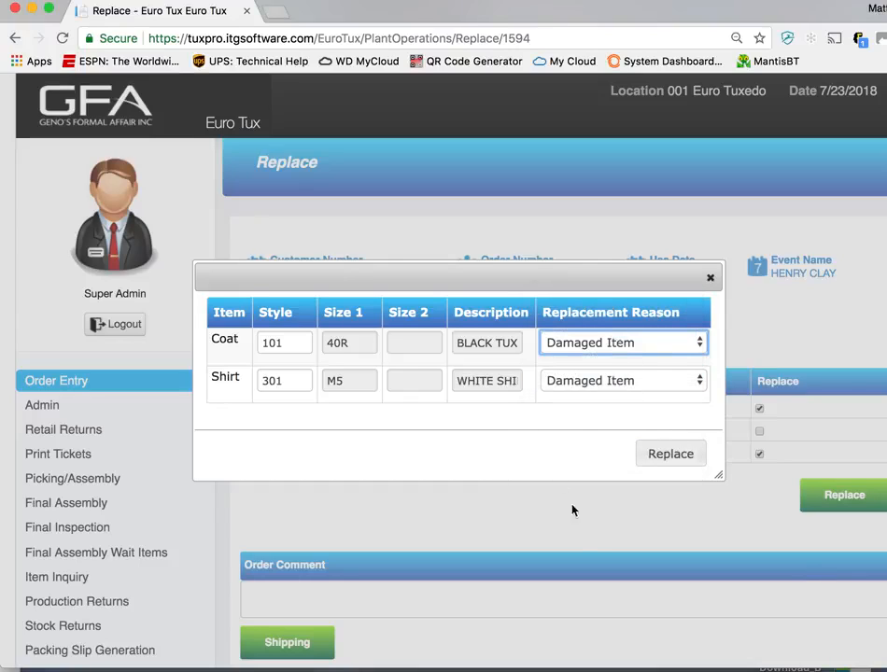
click(661, 453)
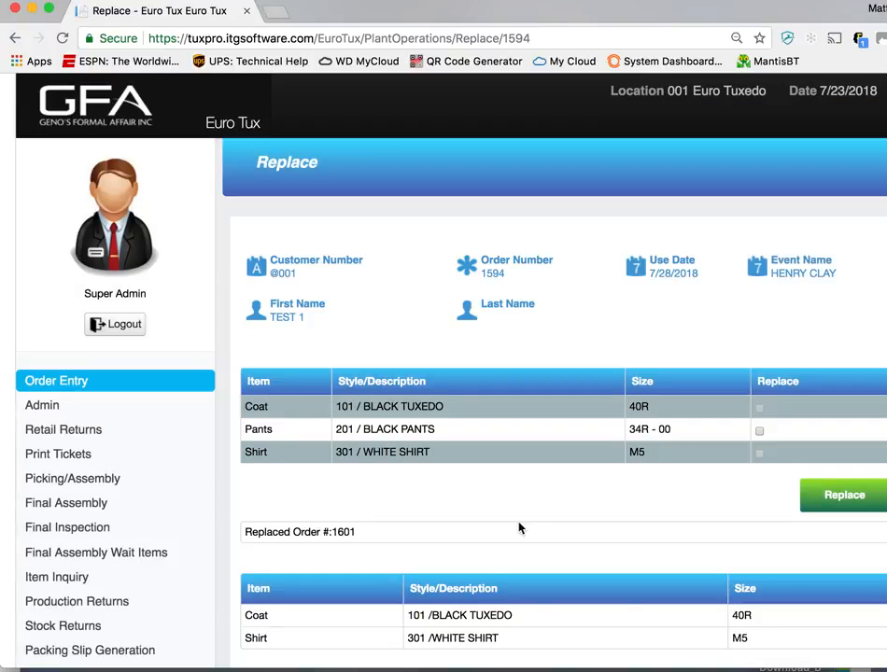
Review the replacement order's number and items, down to its order comment field
scroll(519, 527, down, 2)
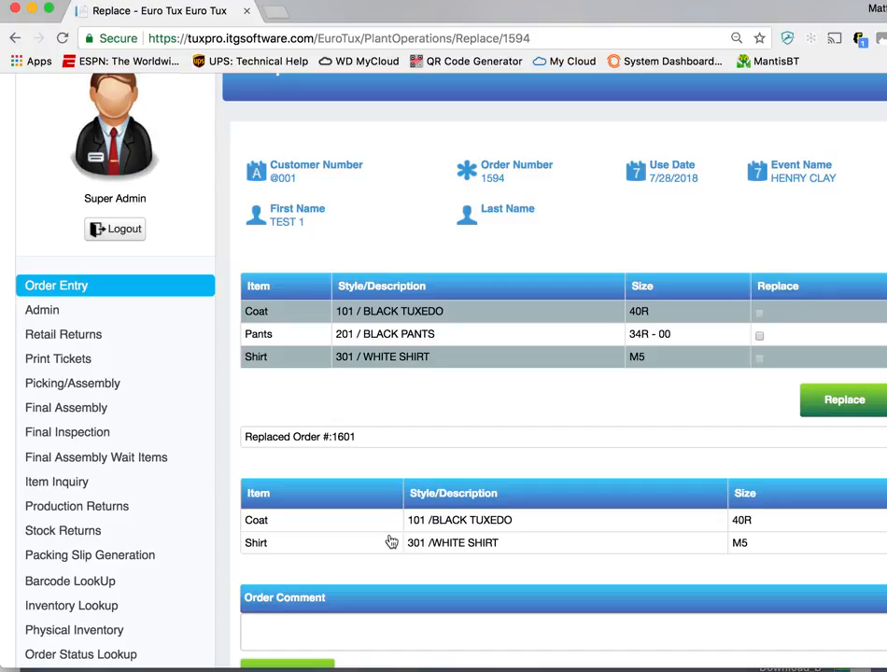
drag(352, 438, 332, 438)
scroll(407, 476, down, 1)
click(410, 588)
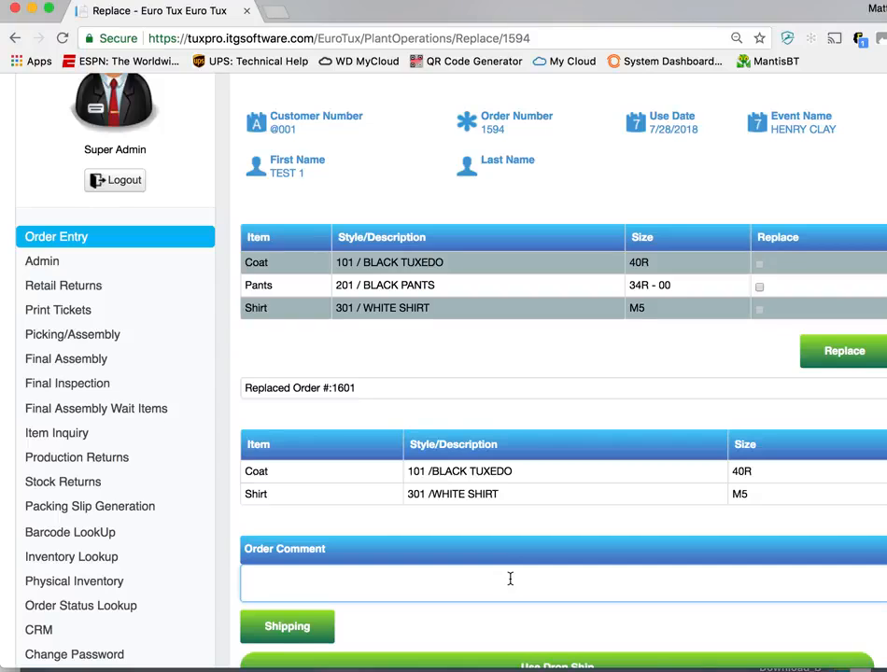
scroll(510, 579, down, 2)
Open the replacement order's shipping details and set the pickup to 07/23/2018 at 12:00 PM
click(302, 539)
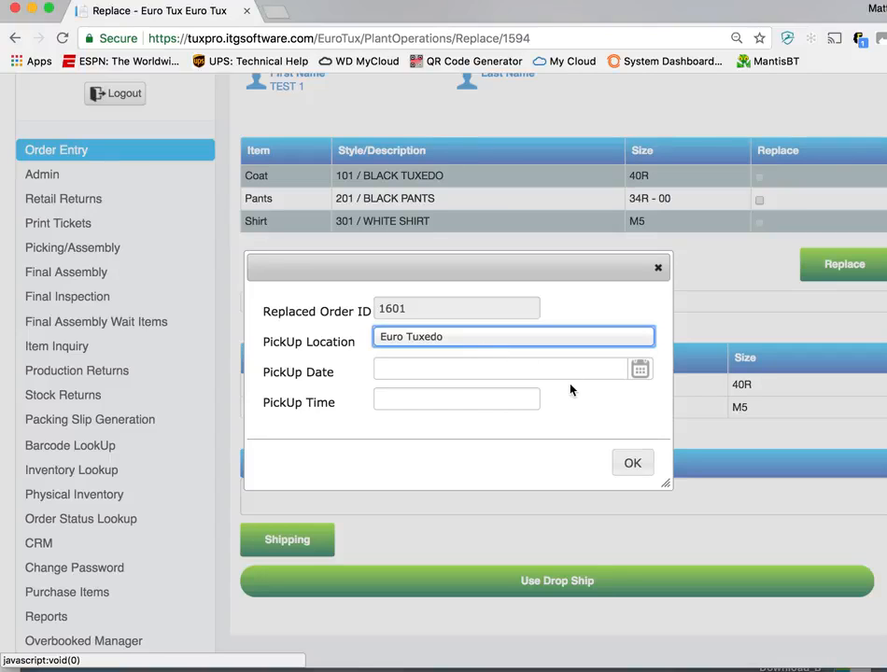
click(631, 375)
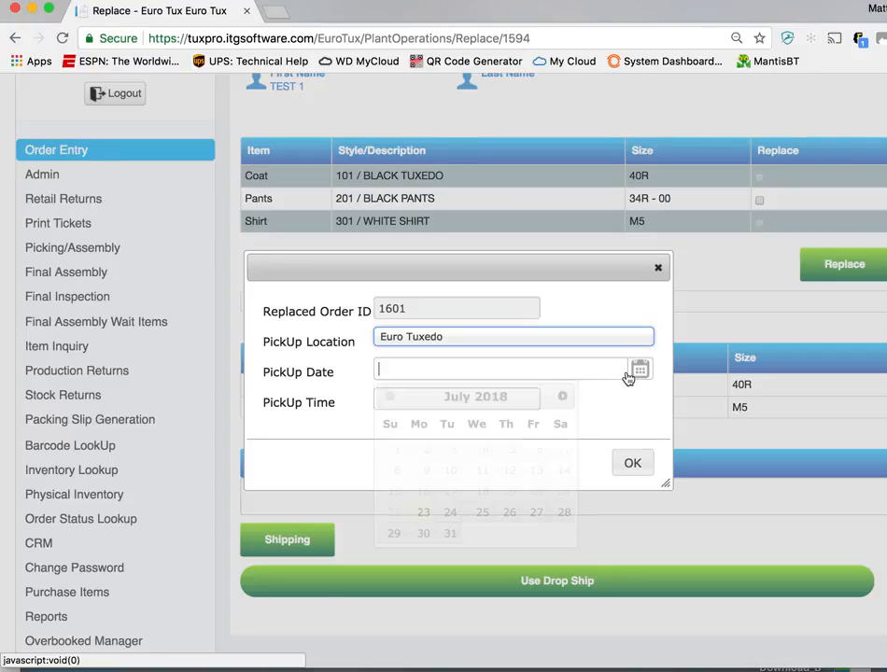
click(426, 515)
click(491, 406)
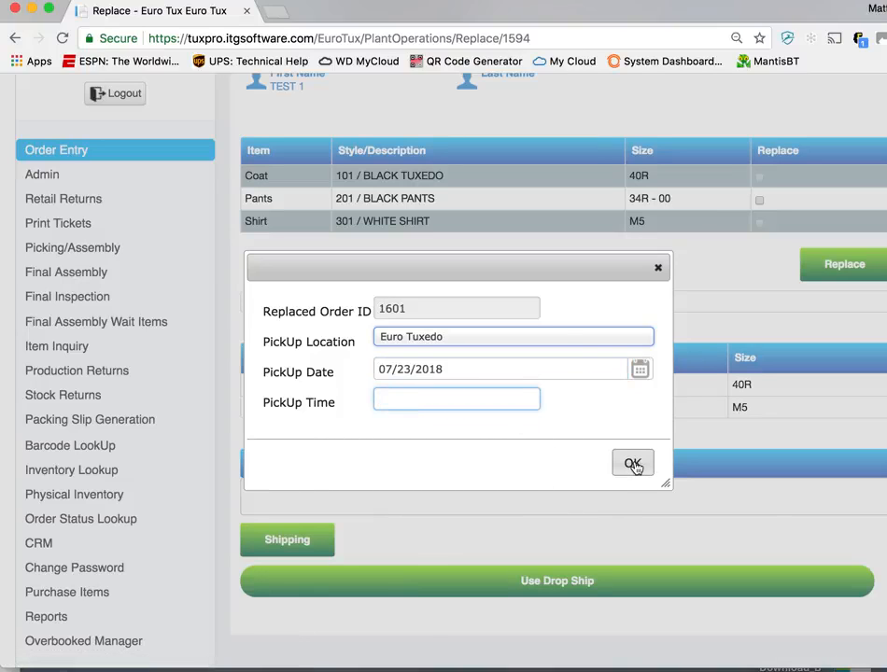
text(12:00 PM)
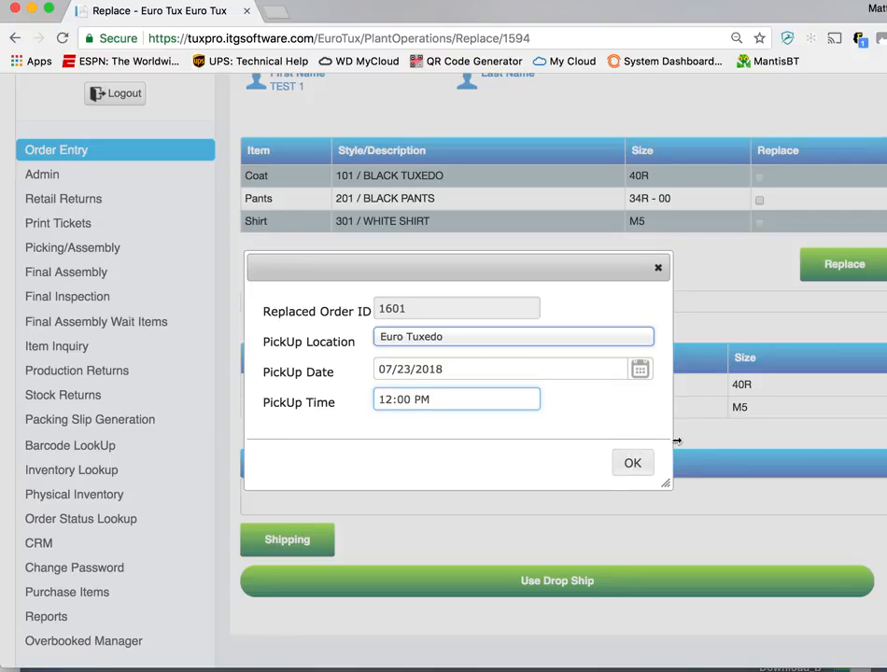
Change the replacement's pickup date to 07/24/2018 and confirm the shipping details
click(560, 373)
click(450, 511)
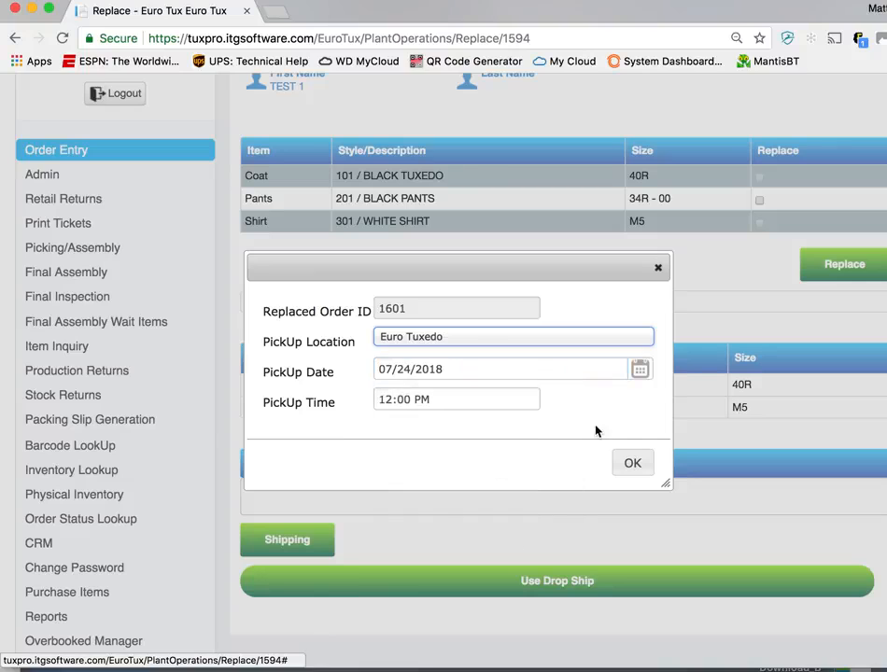
click(635, 464)
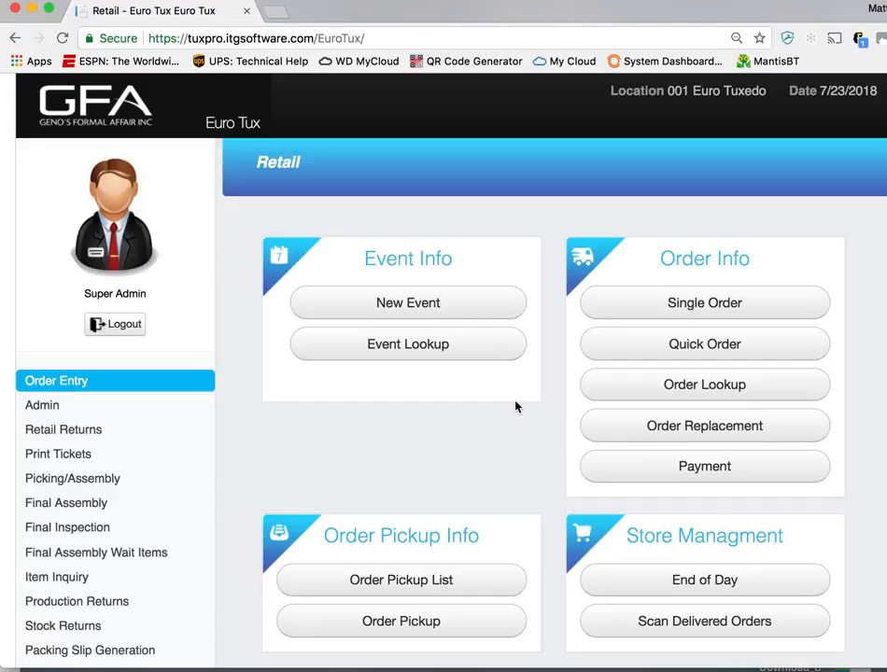
Look up the HENRY CLAY order by its order number in Payment and open it for full payment
click(694, 475)
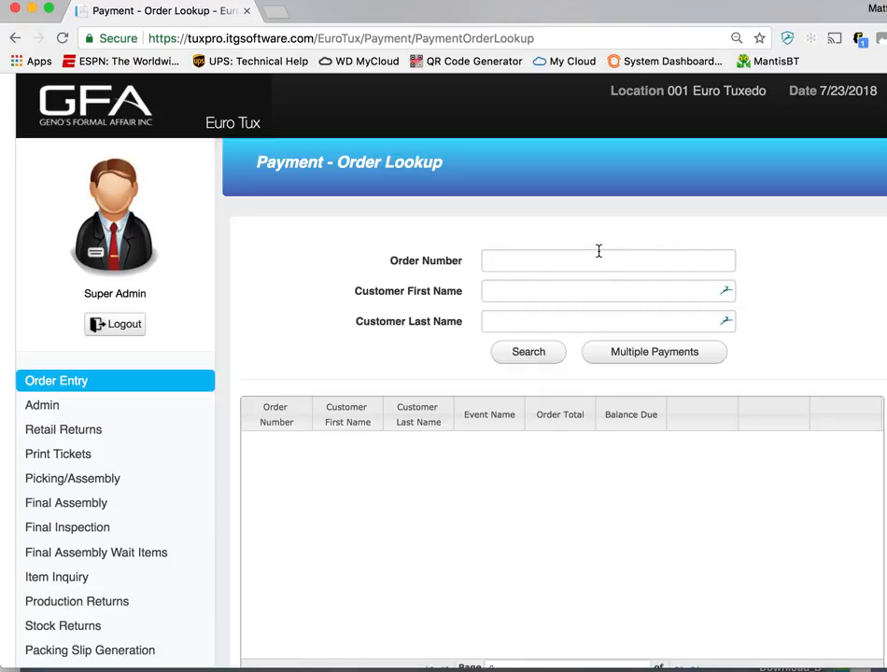
click(551, 262)
text(15)
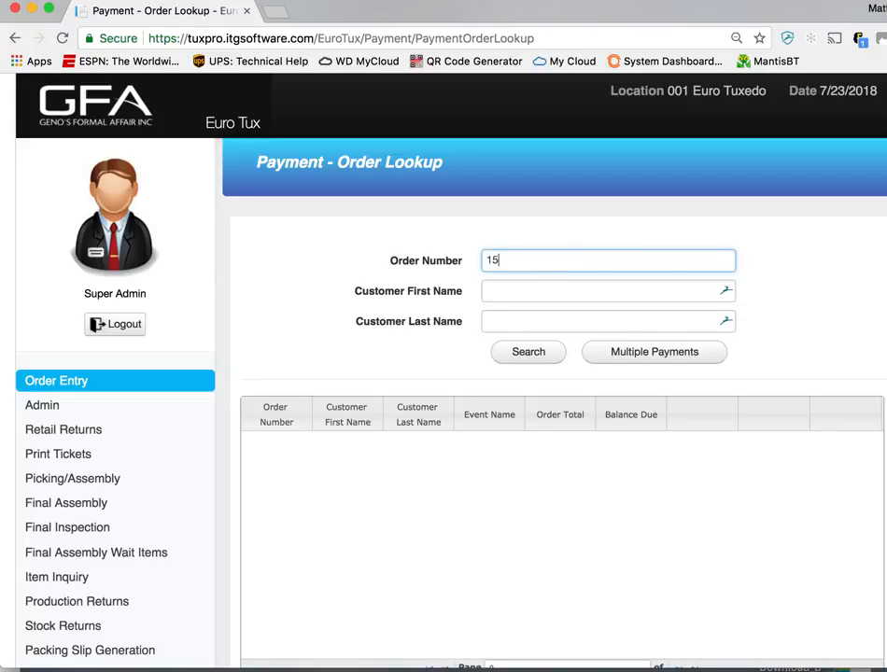
text(94)
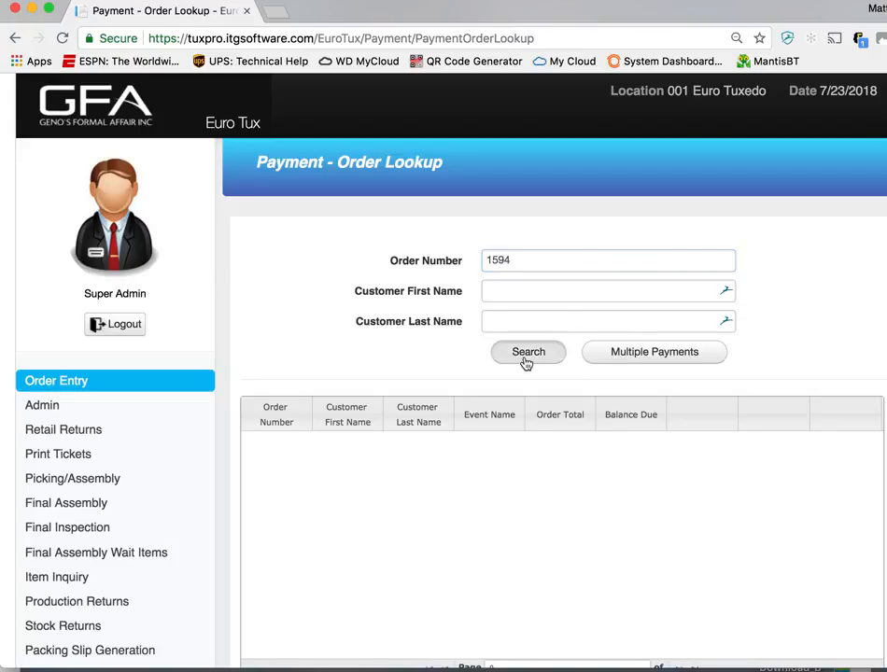
click(525, 361)
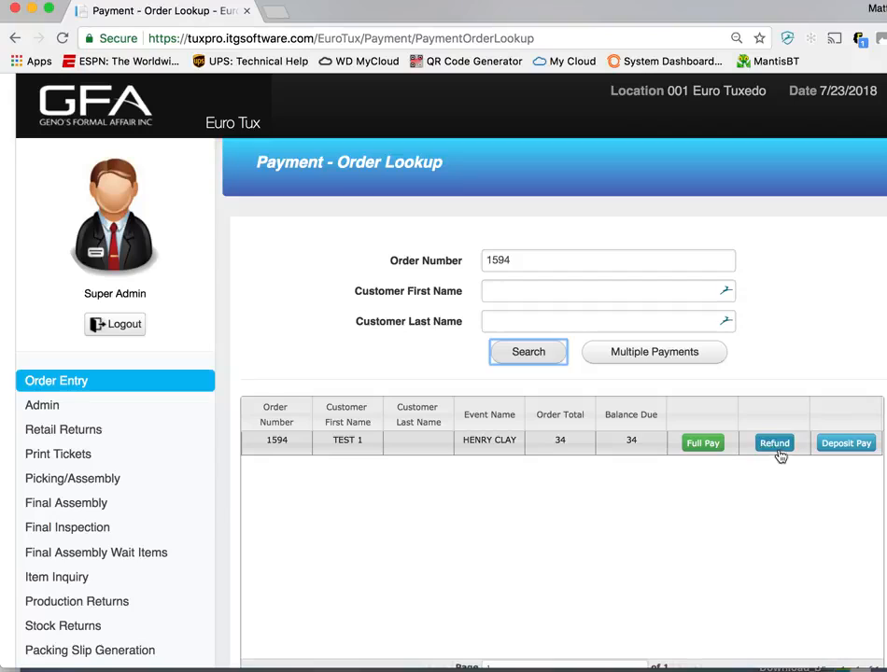
click(707, 450)
click(707, 449)
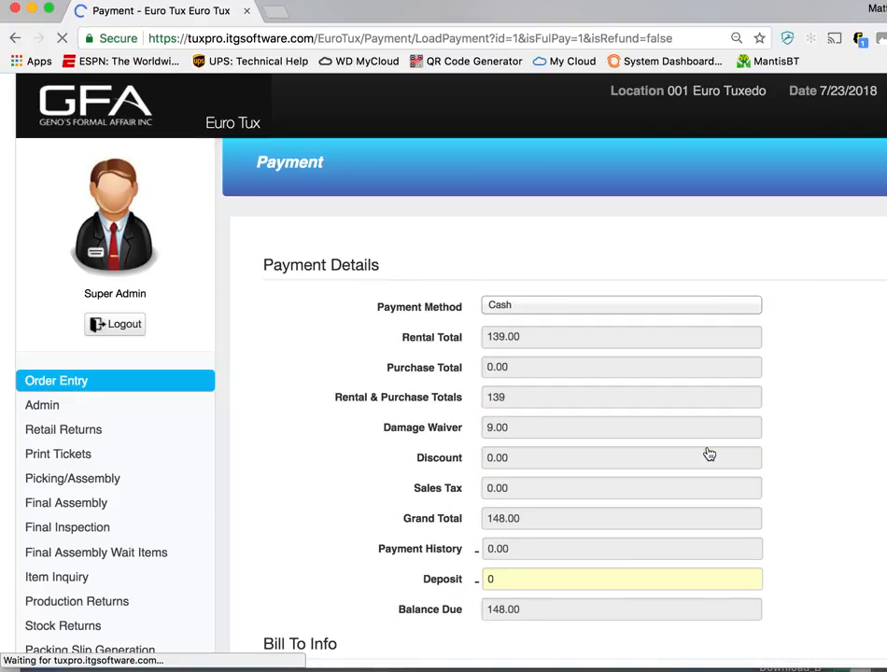
Enter a deposit of 148 in the cash payment details to cover the full balance
scroll(709, 523, down, 5)
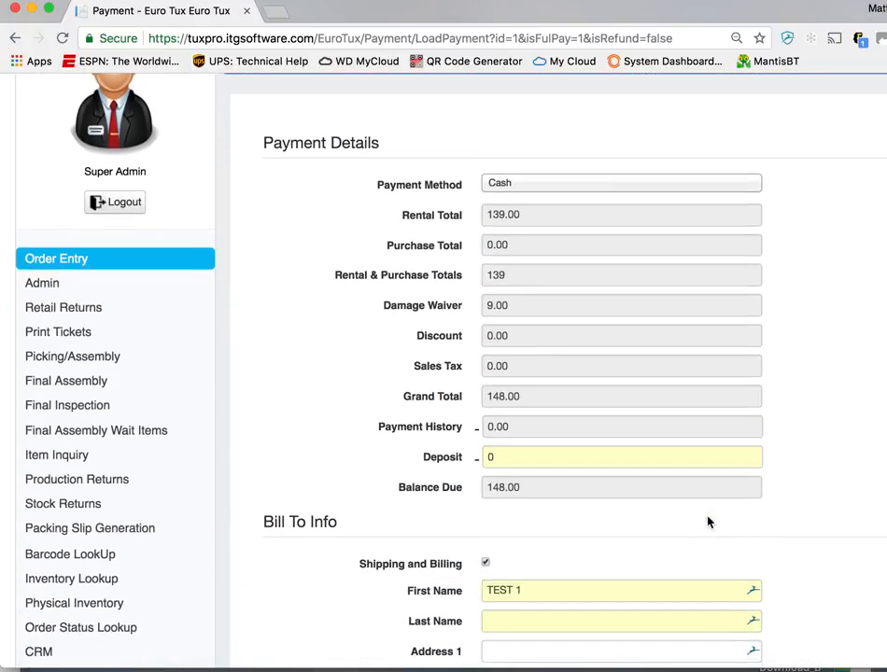
scroll(708, 522, down, 1)
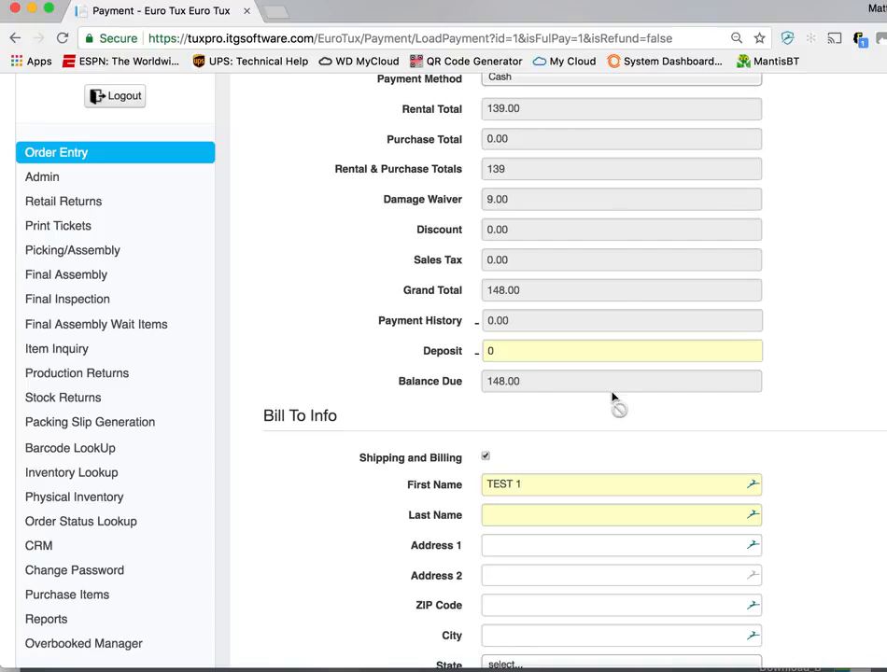
click(572, 351)
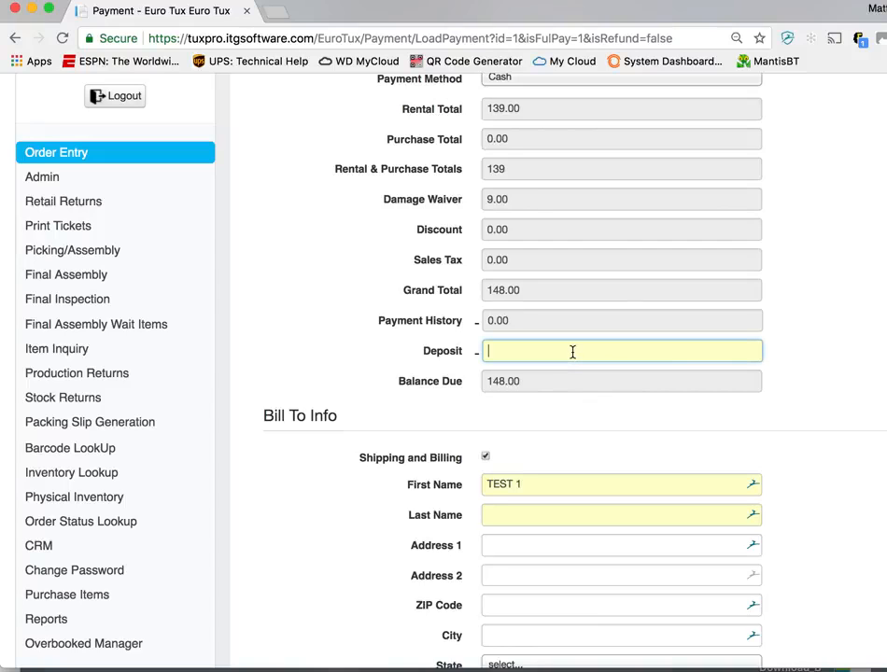
scroll(572, 351, down, 5)
scroll(572, 352, up, 5)
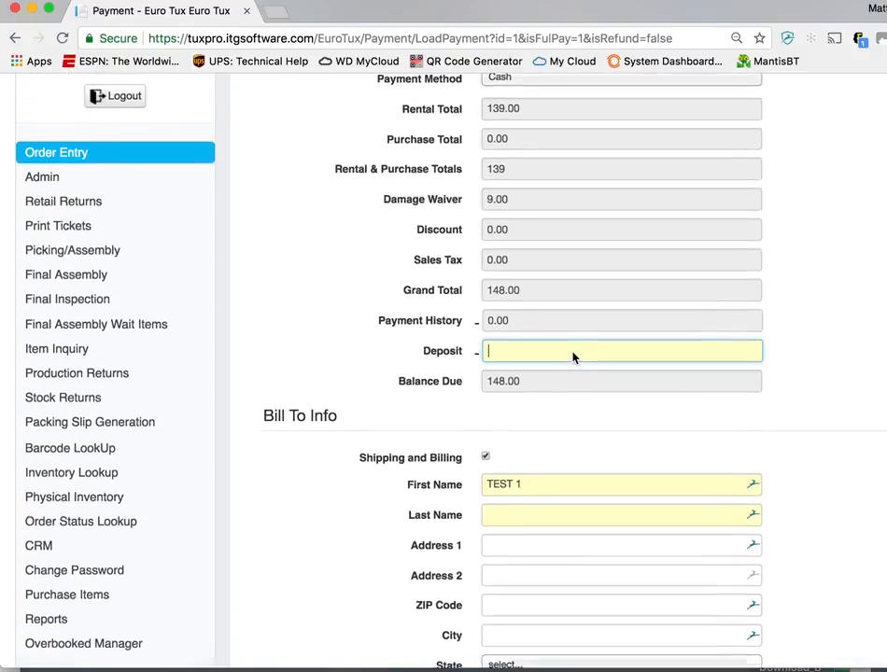
scroll(572, 352, up, 2)
text(148)
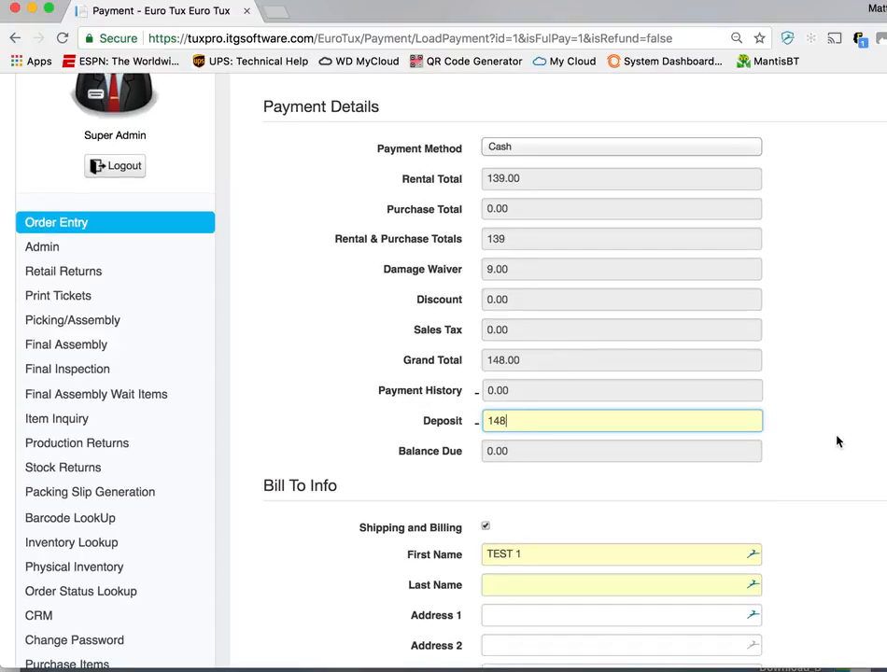
Try to submit the payment and fill in the customer's last name in the bill-to information
scroll(839, 439, down, 5)
click(861, 571)
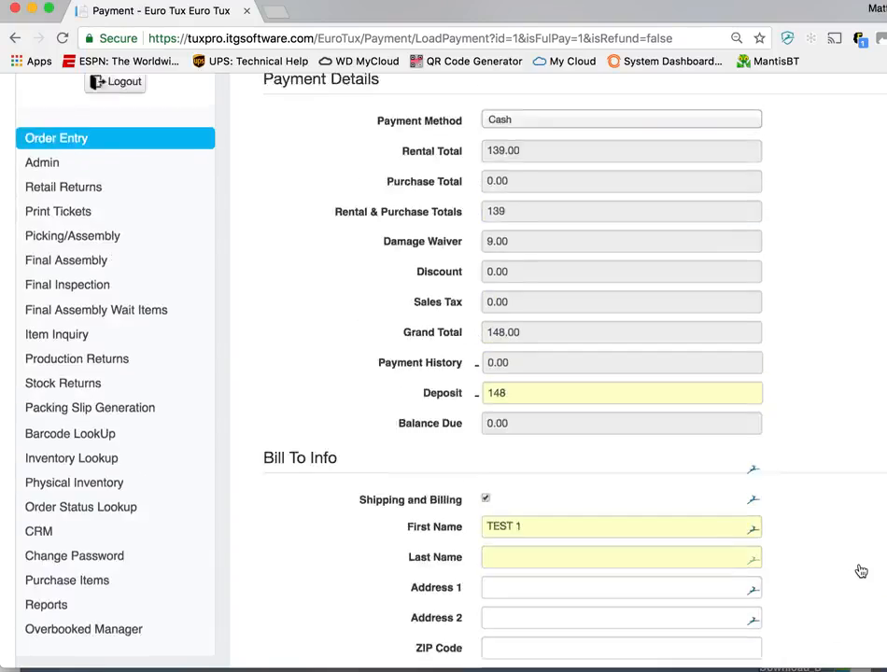
scroll(682, 467, down, 6)
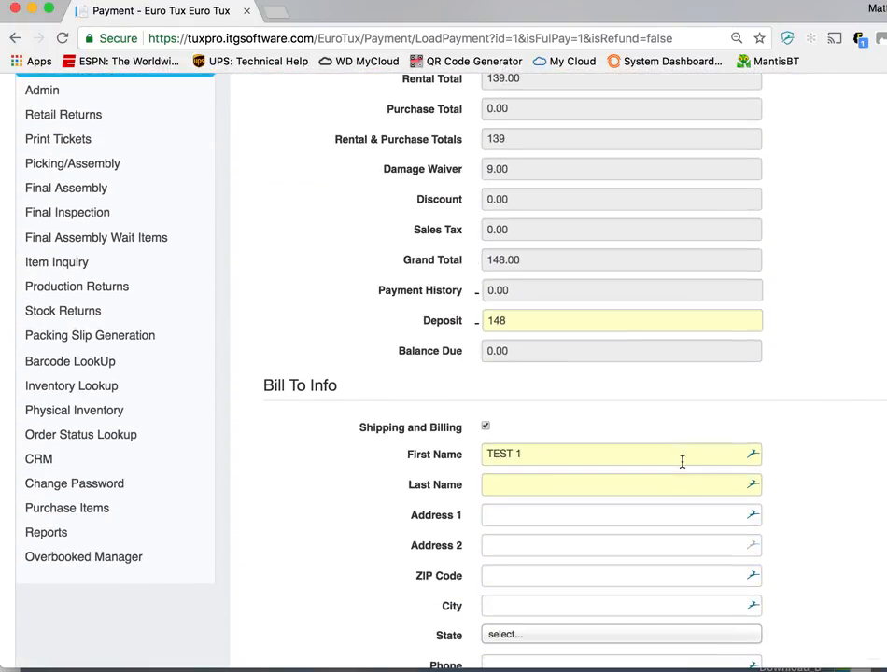
click(675, 483)
text(SSS)
scroll(800, 499, down, 4)
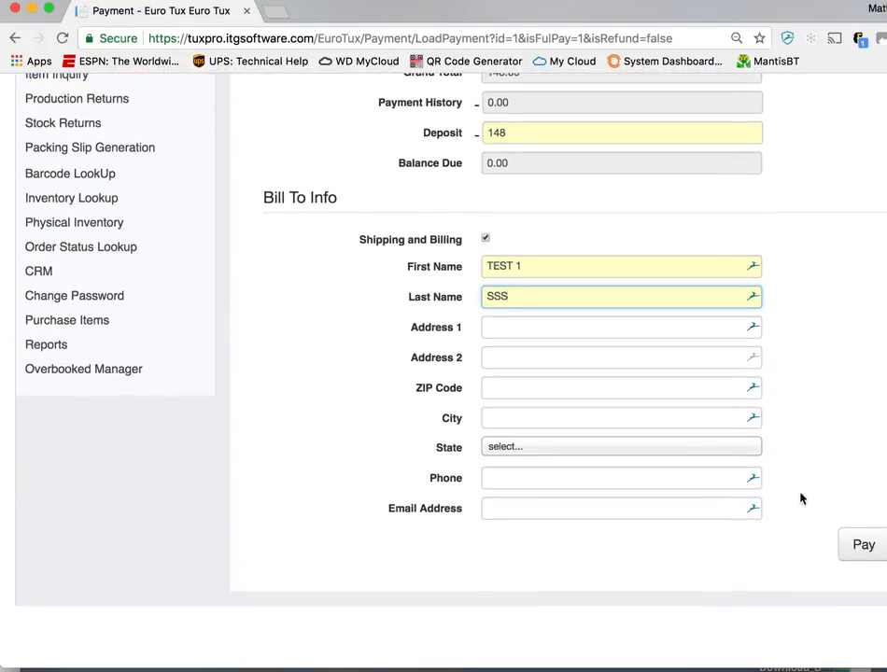
Submit the cash payment, preview its printed receipt, and cancel the printing
click(855, 547)
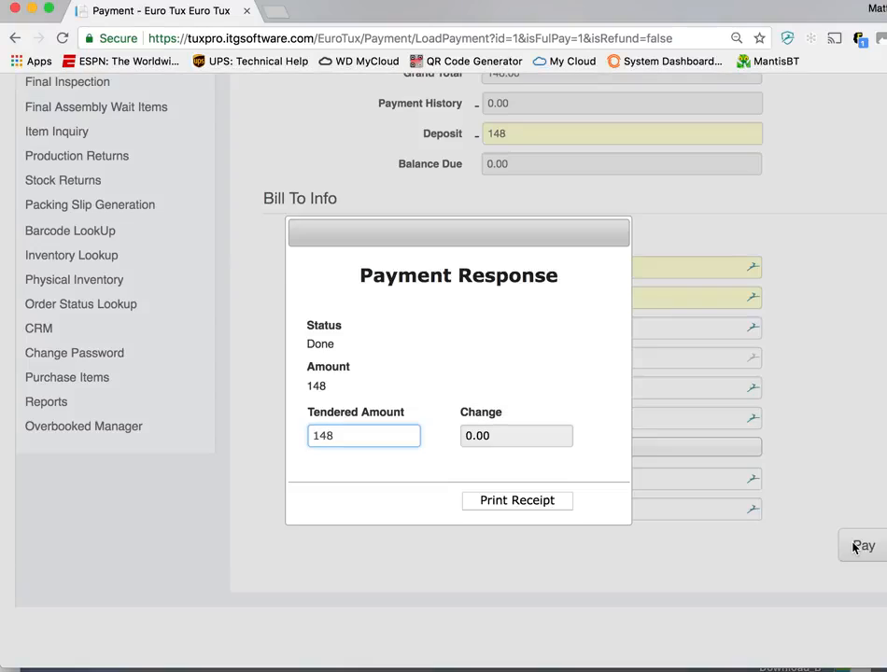
click(525, 505)
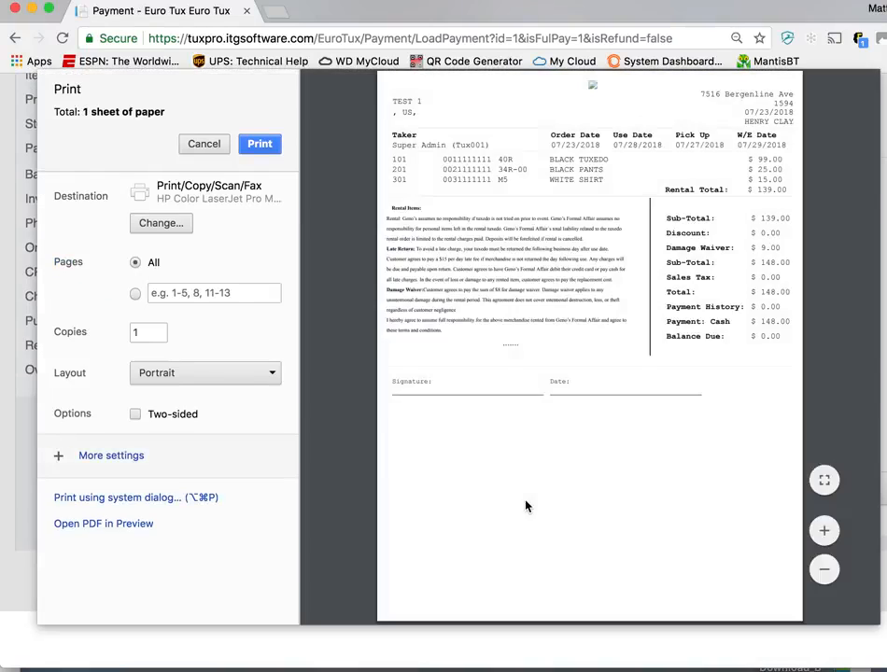
click(207, 148)
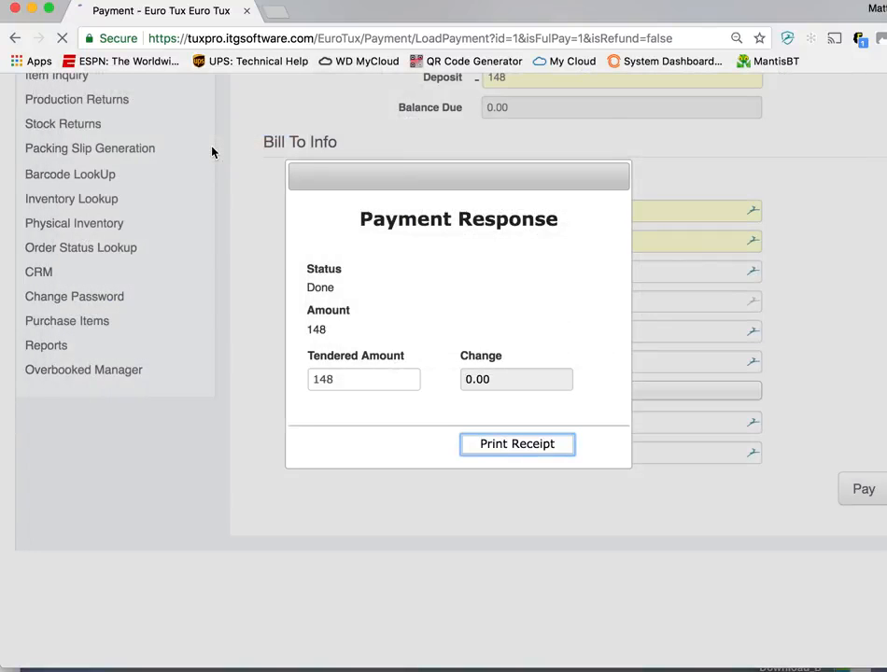